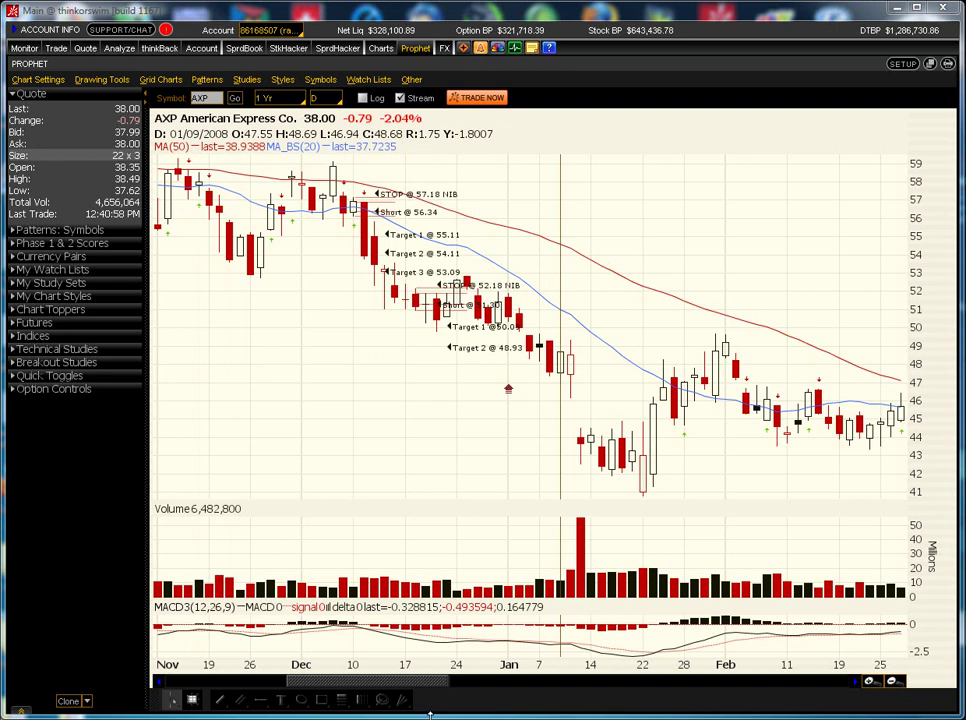
- Draw an oval around the February 8 and February 11 candles on the AXP daily chart
left_click_drag(412, 690, 479, 703)
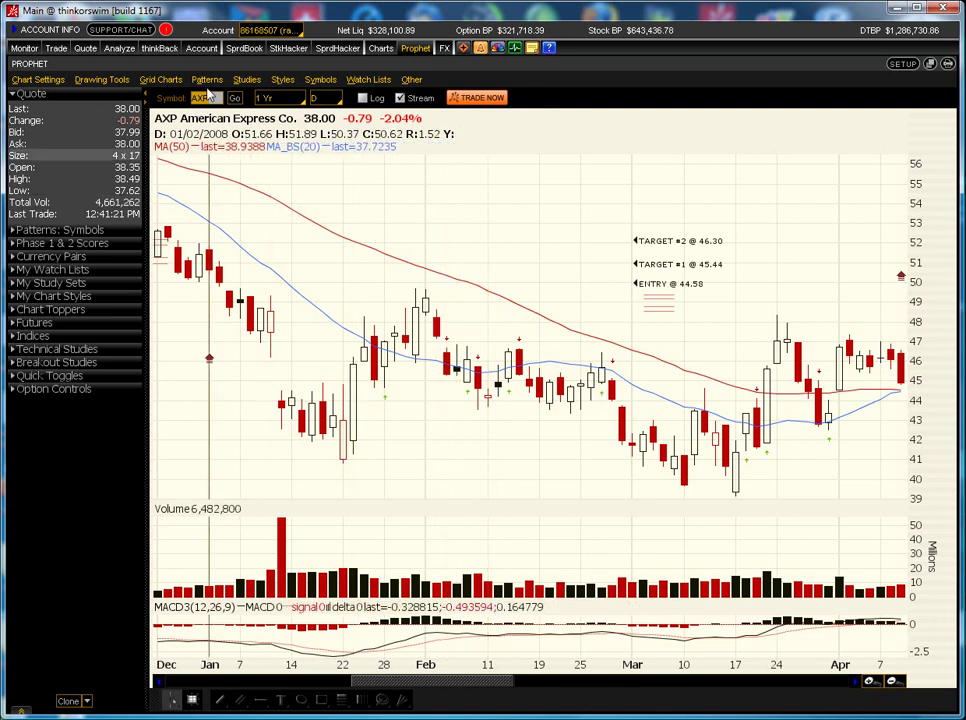
left_click(113, 84)
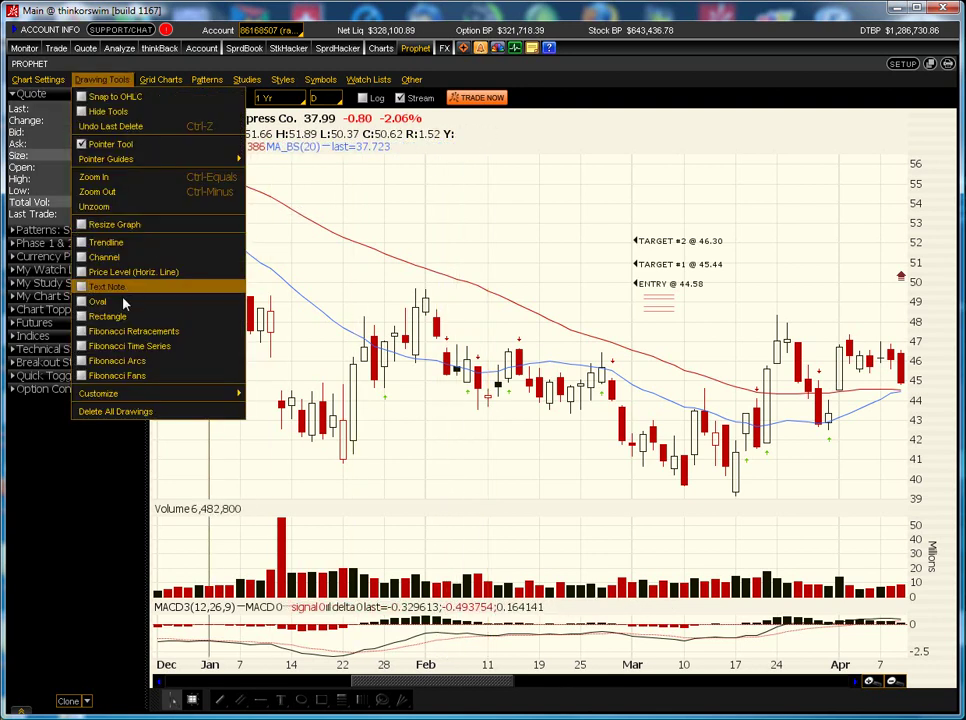
left_click(92, 225)
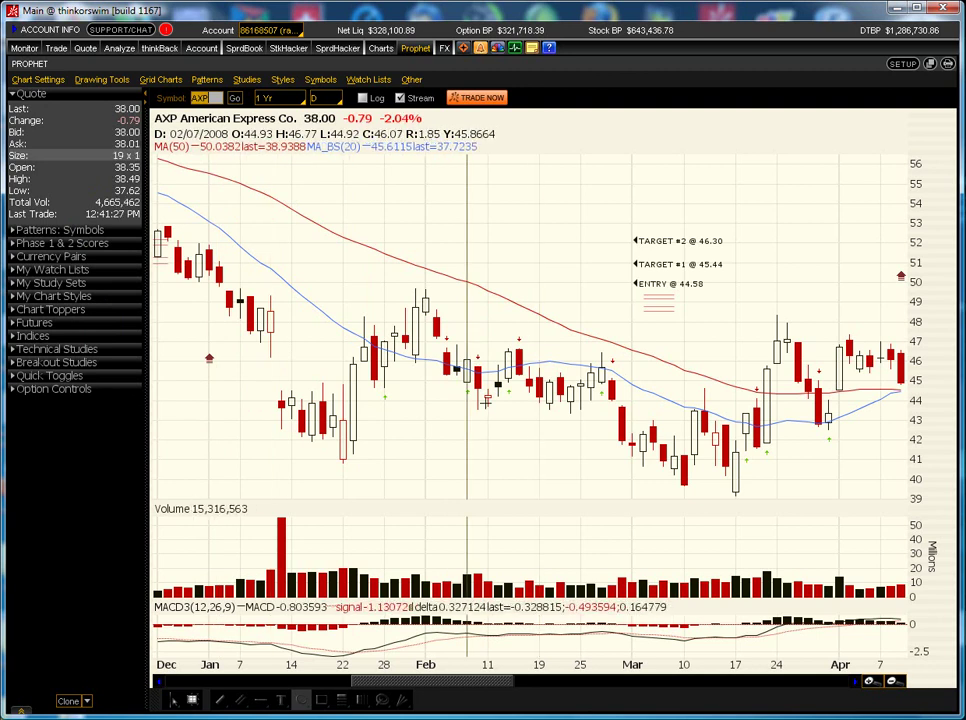
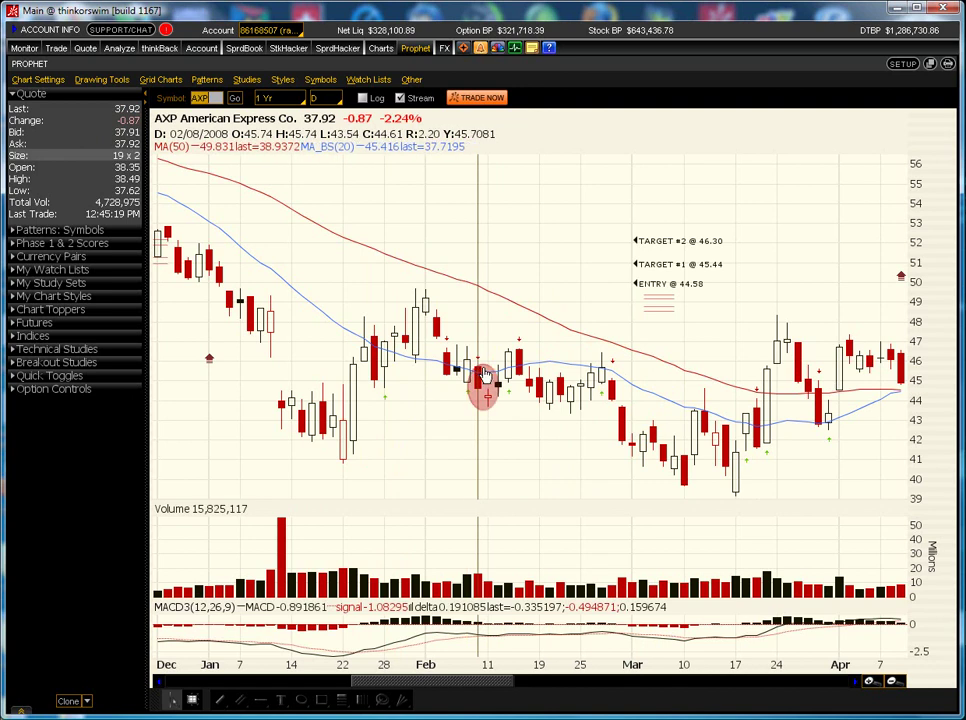
mouse_move(481, 377)
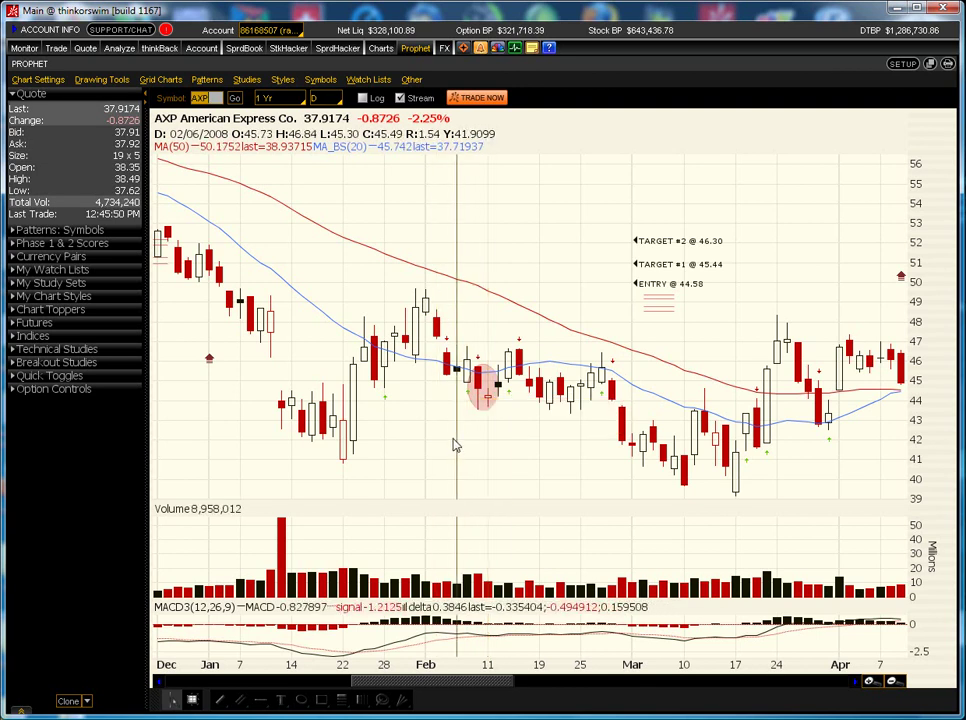
- Draw channel lines at the high and low of the February 11 inside-day candle, extending them to about February 15
left_click(869, 680)
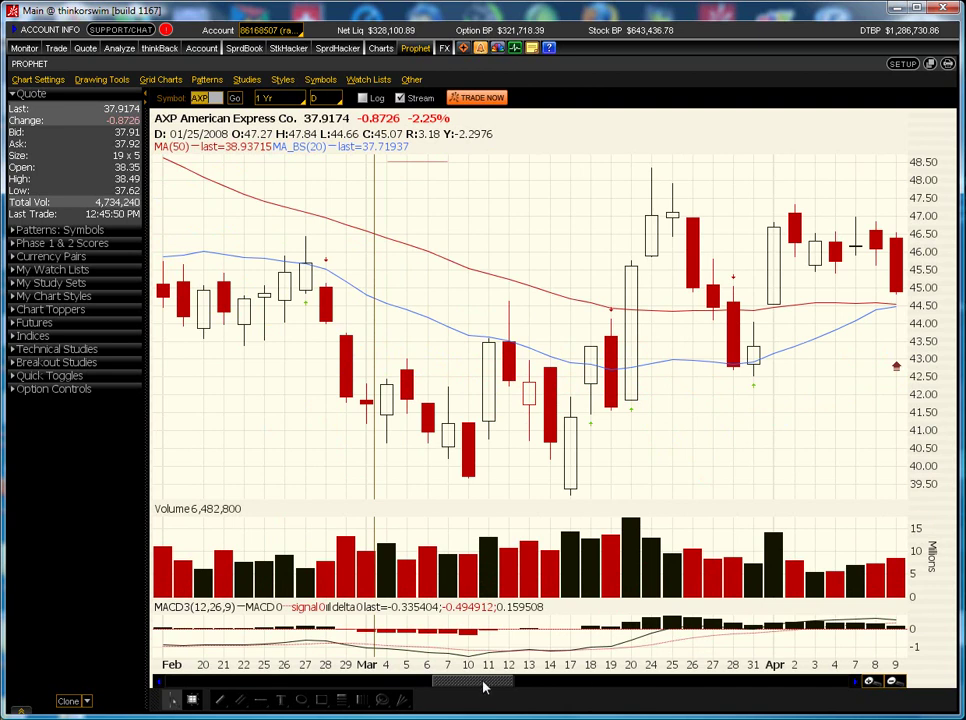
left_click_drag(483, 684, 533, 694)
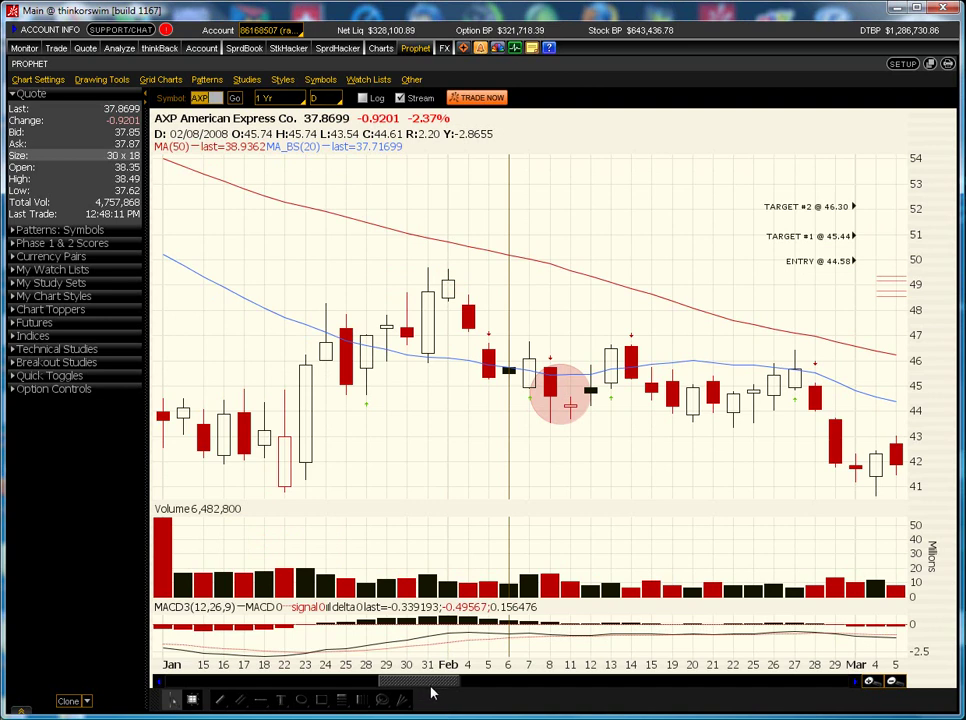
left_click_drag(433, 687, 626, 705)
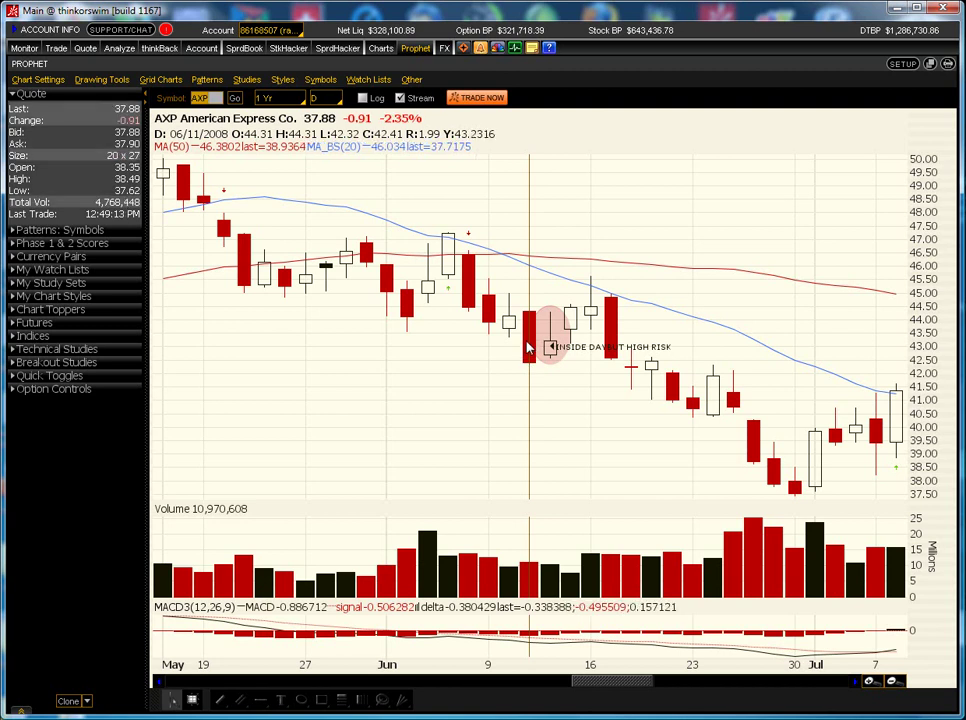
mouse_move(533, 344)
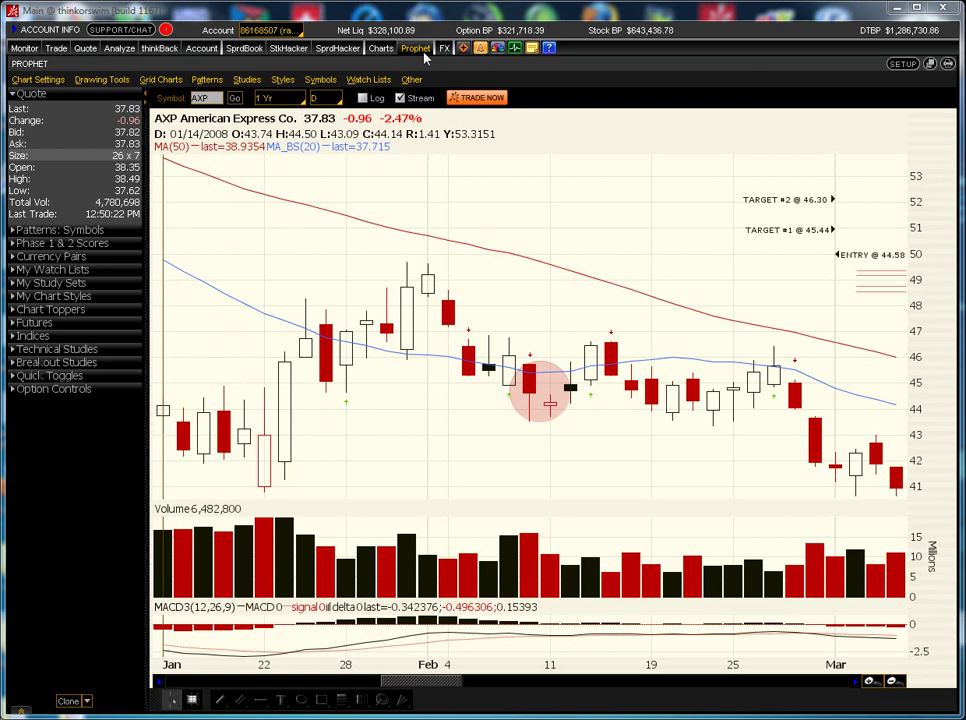
left_click(100, 80)
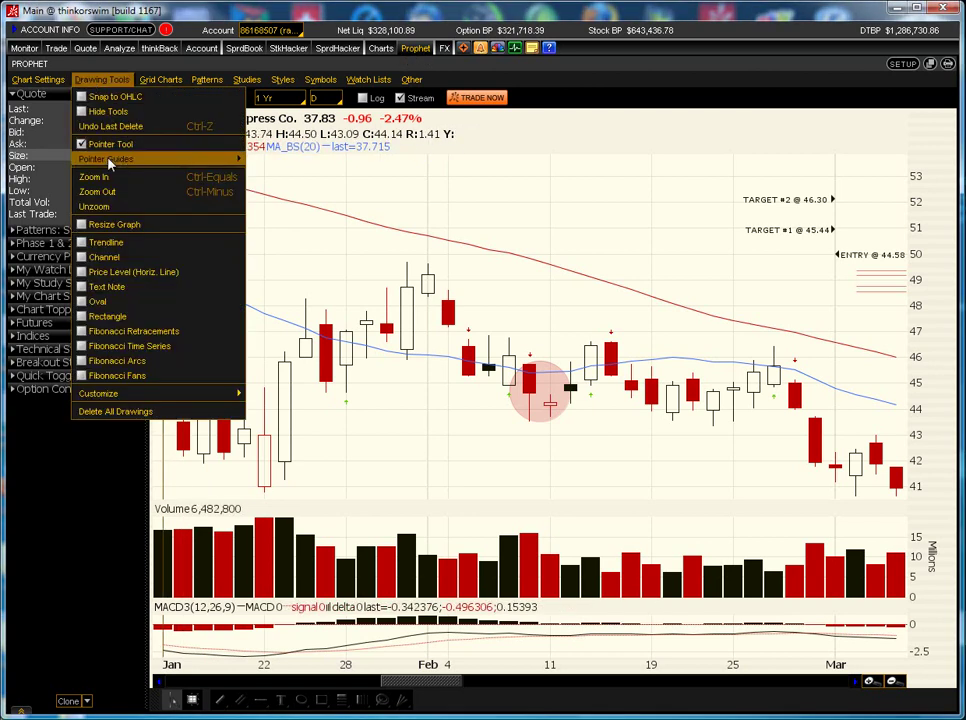
left_click(95, 258)
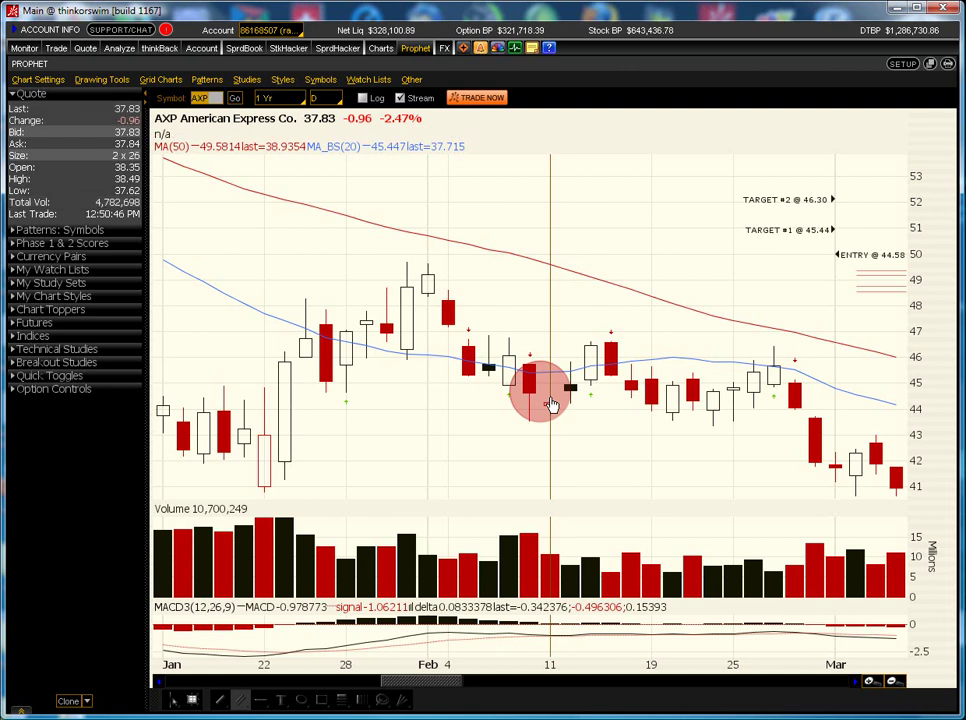
left_click_drag(551, 404, 621, 416)
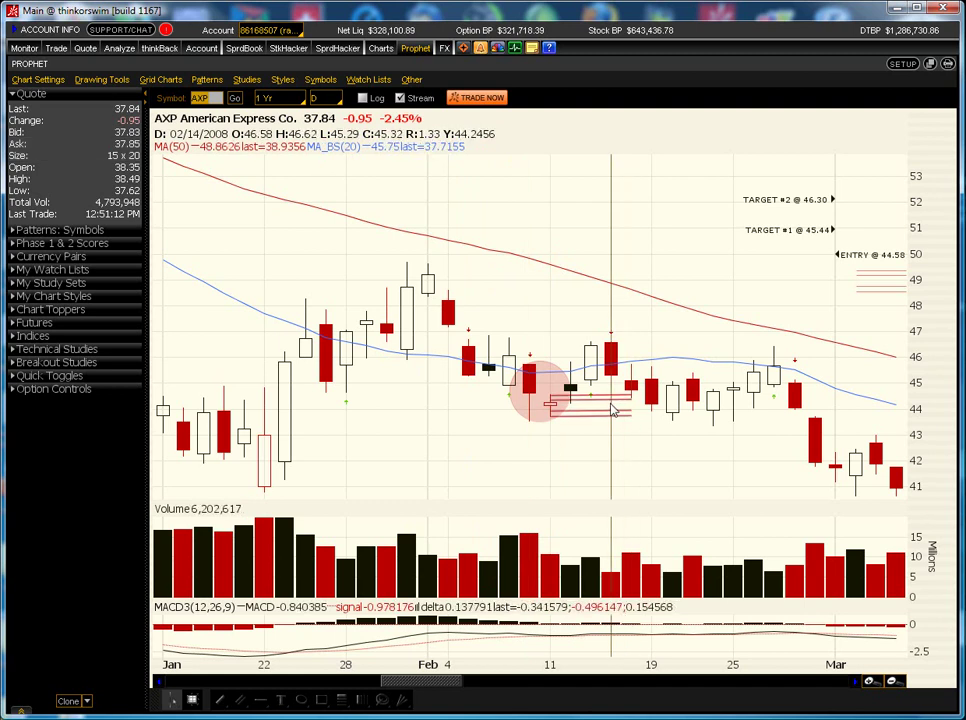
mouse_move(592, 417)
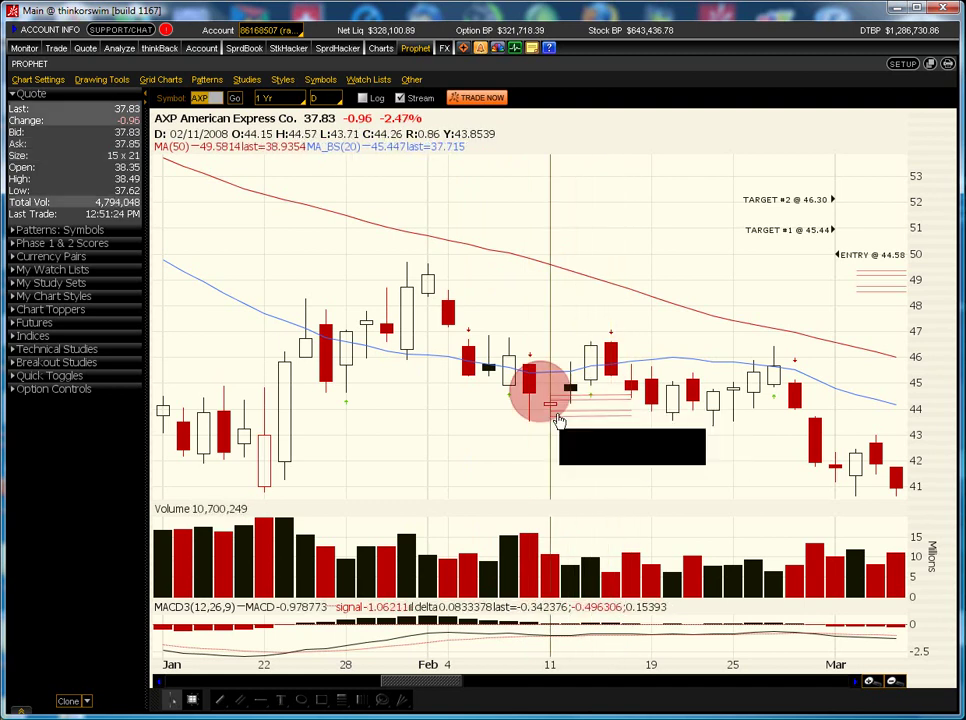
mouse_move(558, 410)
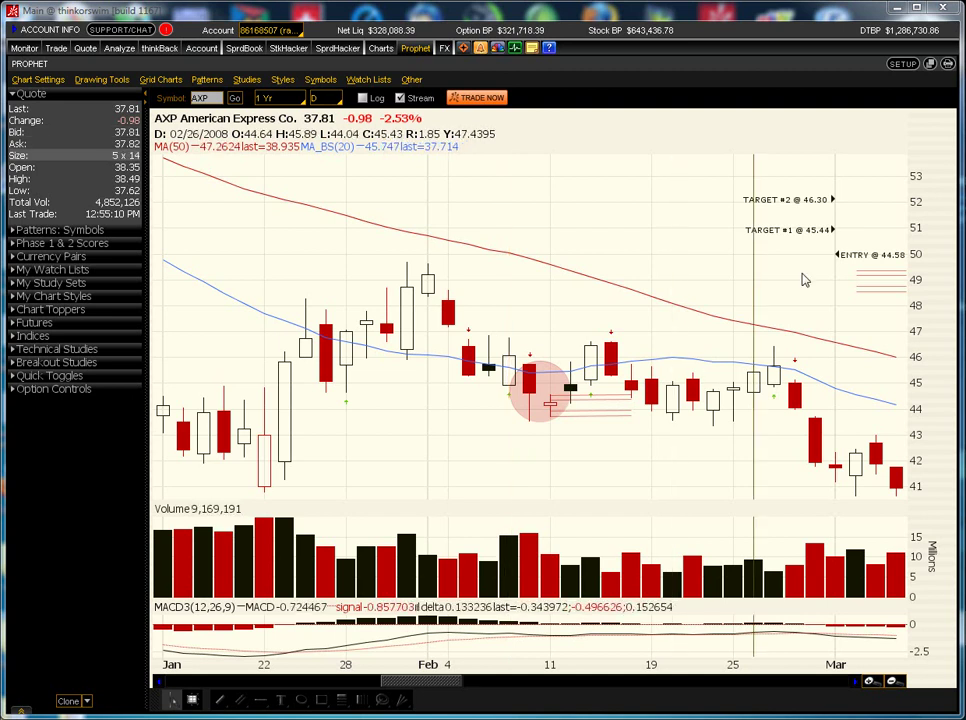
- Move the "ENTRY @ 44.58" note beside the upper channel lines at the February 12 candle
right_click(854, 260)
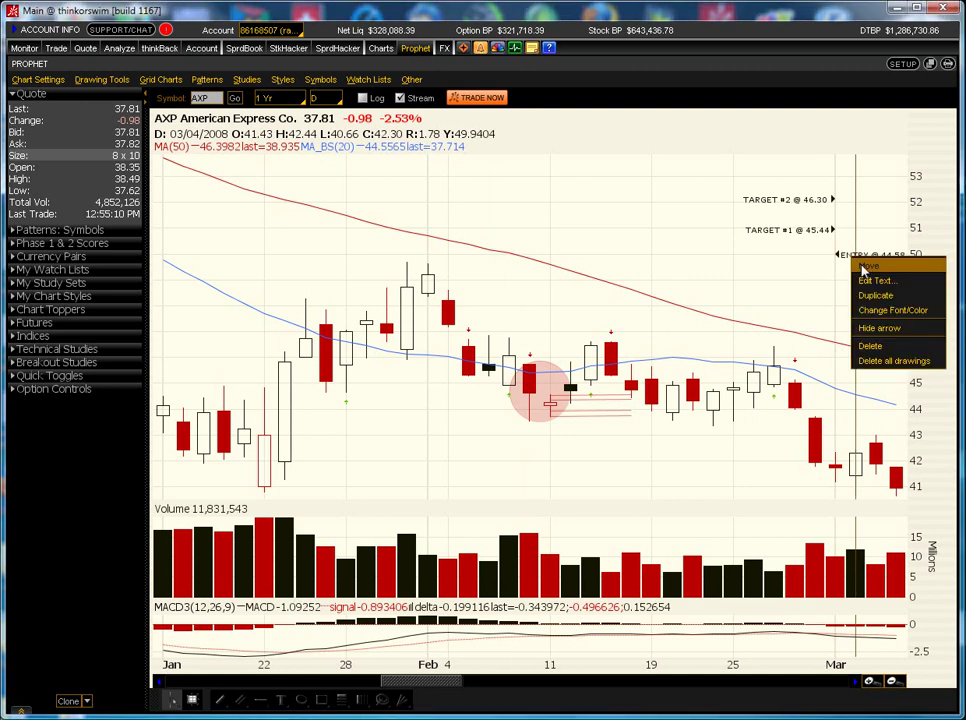
left_click(866, 268)
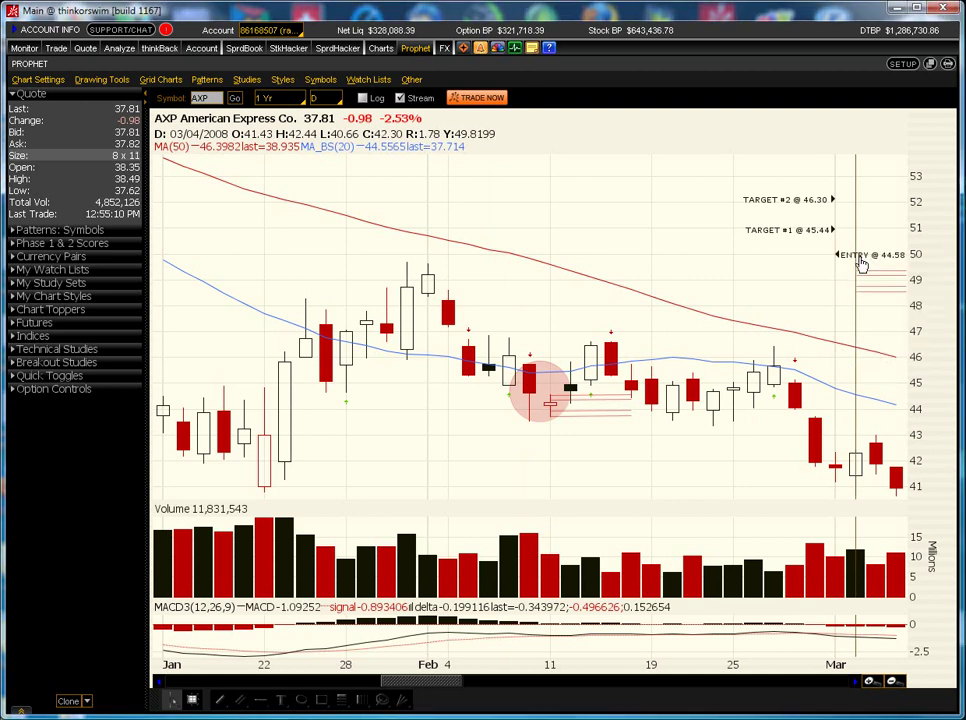
left_click(588, 403)
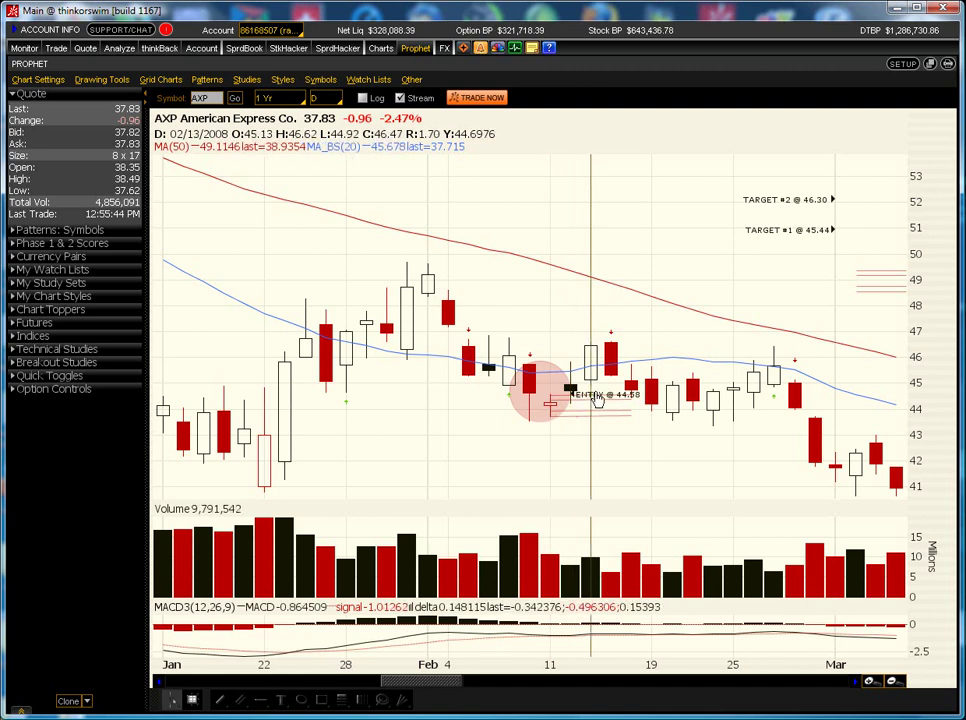
- Place a duplicate of the entry note at the lower channel lines and change its text to "ENTRY @ 43.70"
left_click_drag(597, 398, 588, 428)
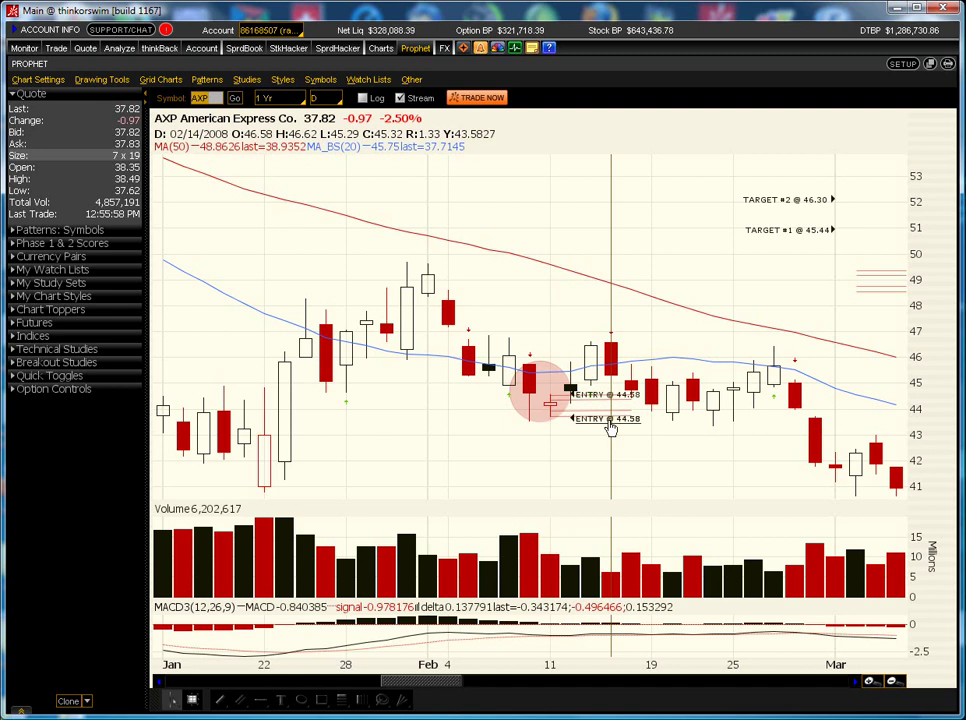
right_click(612, 424)
left_click(631, 443)
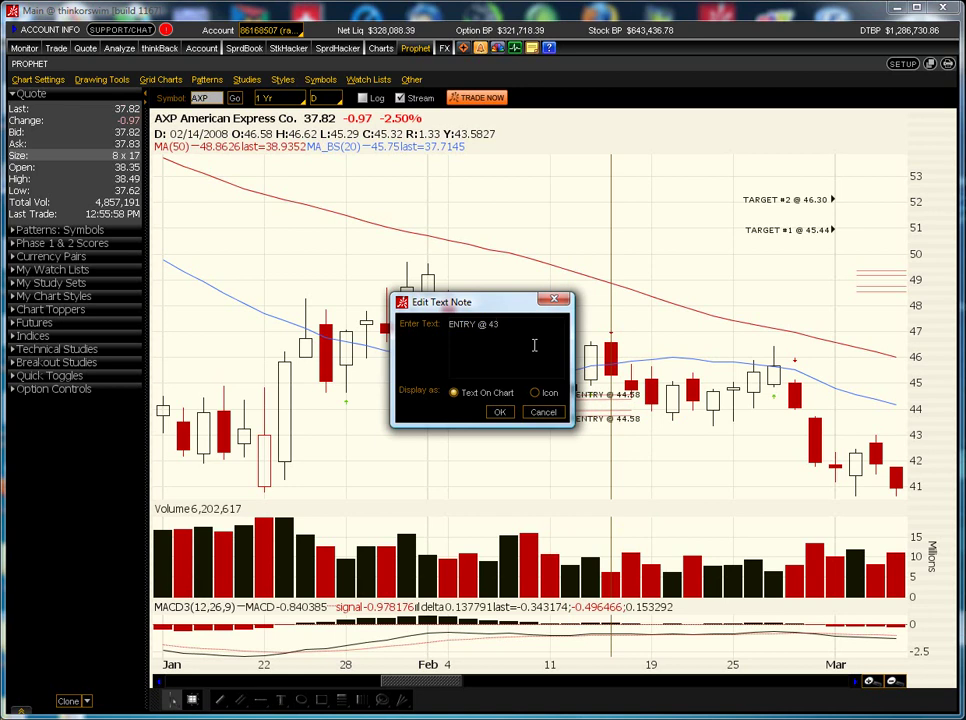
type("/70")
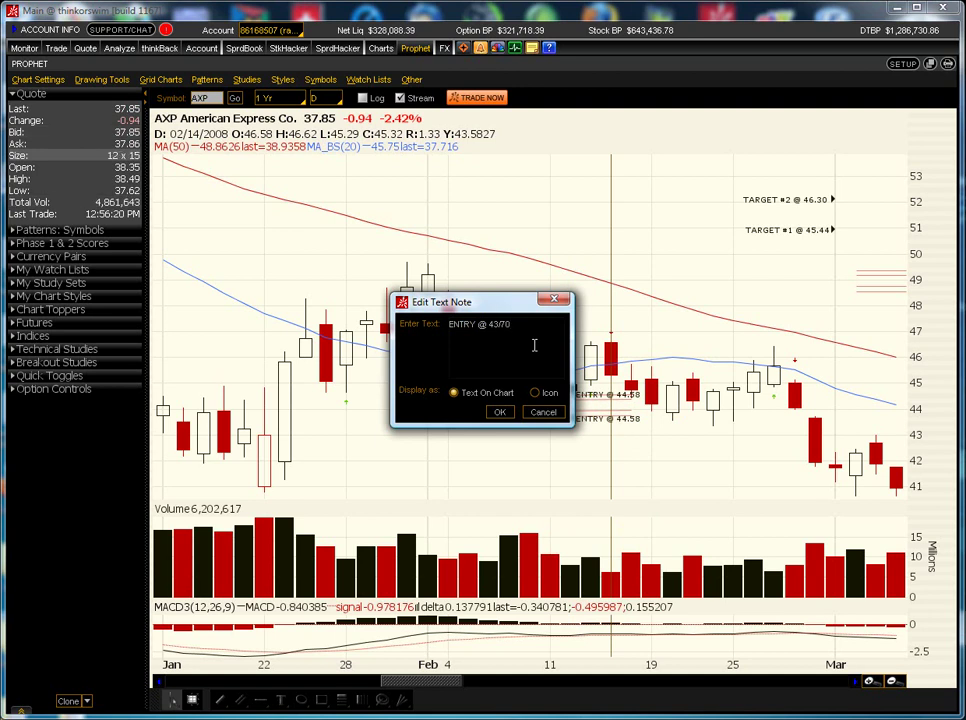
key("BackSpace")
key("BackSpace")
left_click(499, 412)
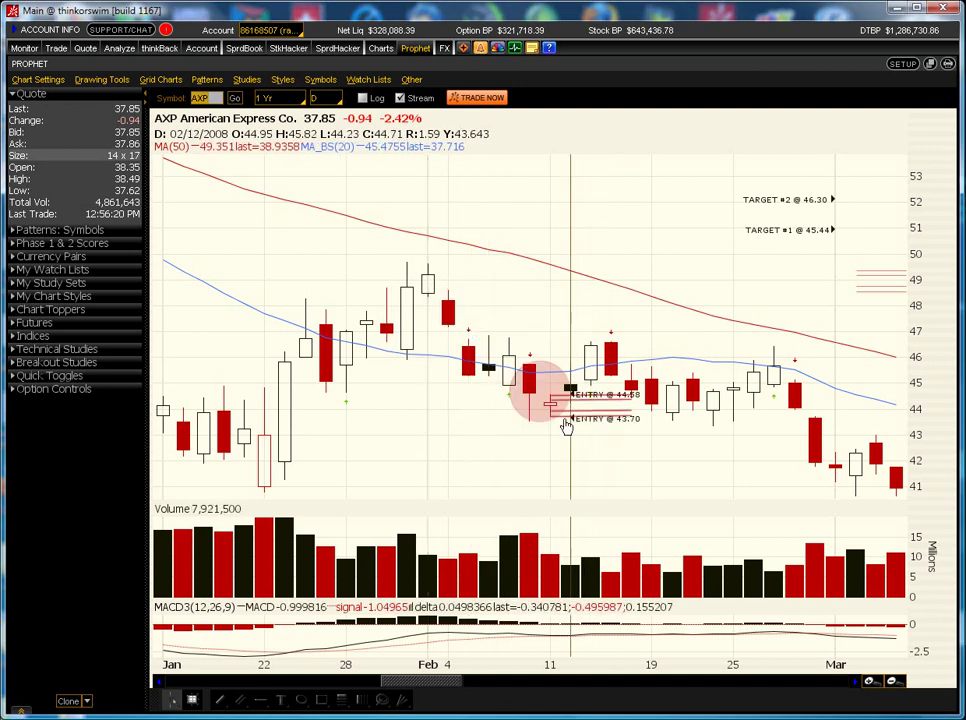
mouse_move(551, 413)
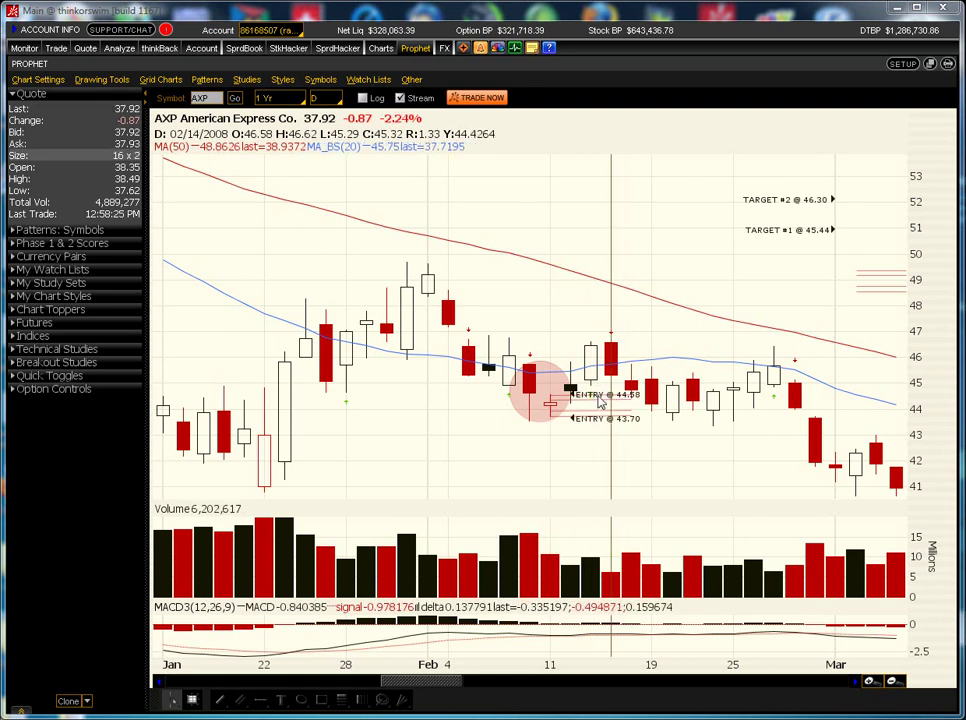
- Move the "TARGET #1 @ 45.44" note to its price level above the upper entry note at the February 12 candle
right_click(780, 233)
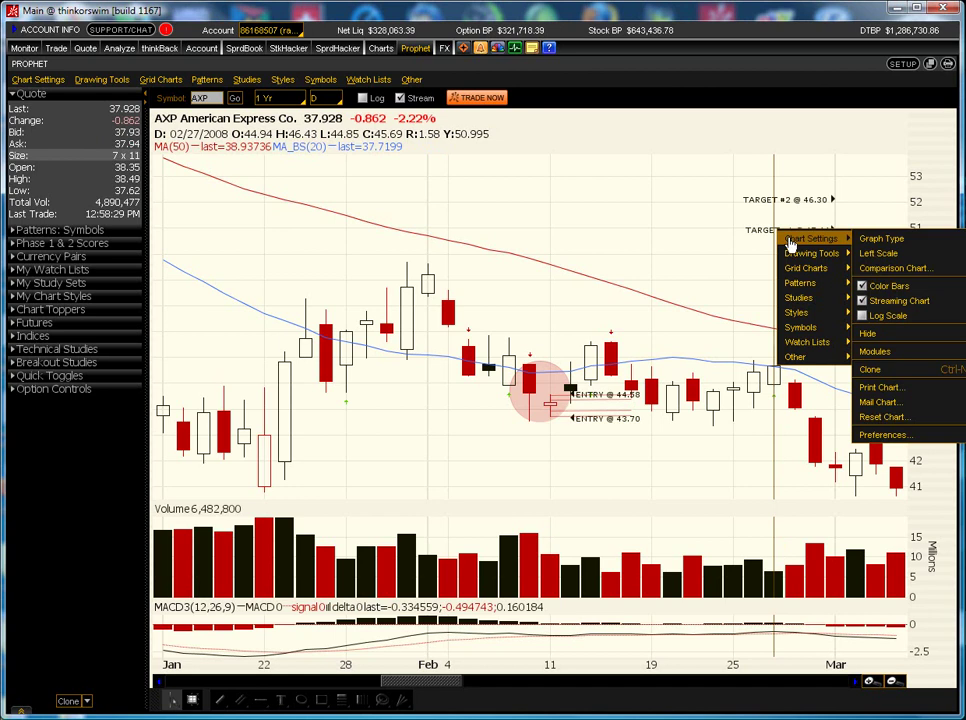
left_click(762, 236)
right_click(762, 236)
left_click(776, 241)
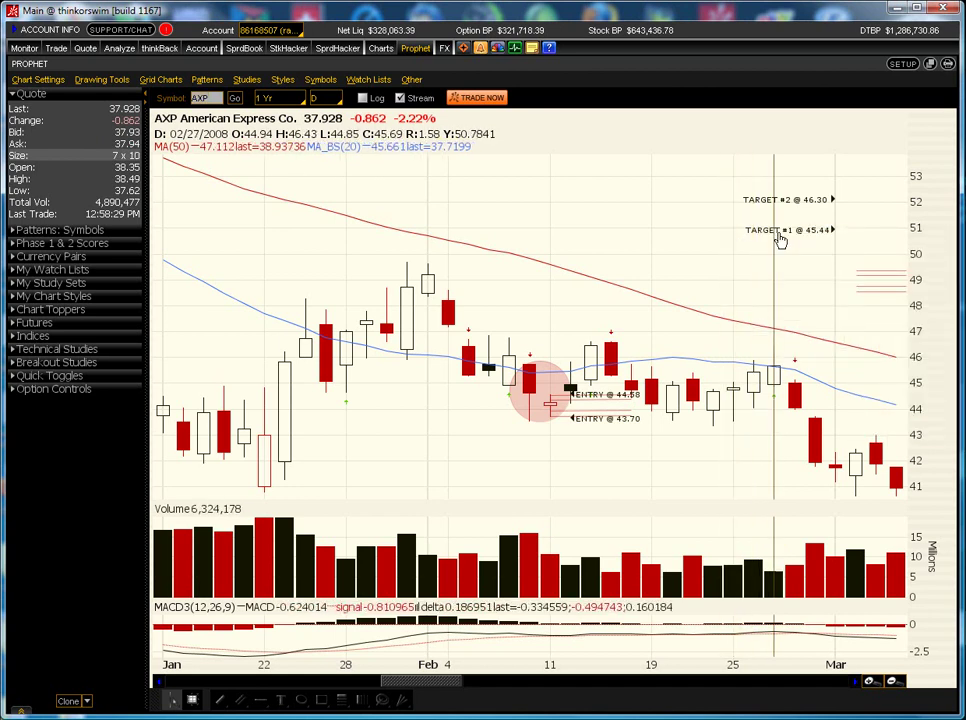
left_click_drag(776, 241, 717, 290)
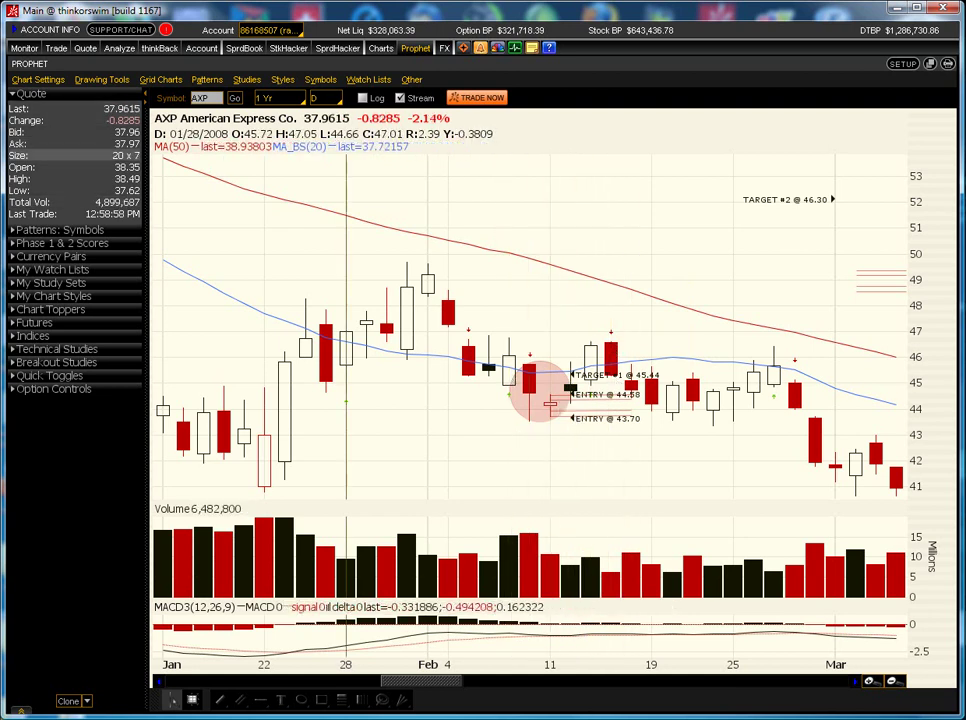
- Move the "TARGET #2 @ 46.30" note to its price level beside the February 13 candle
right_click(785, 205)
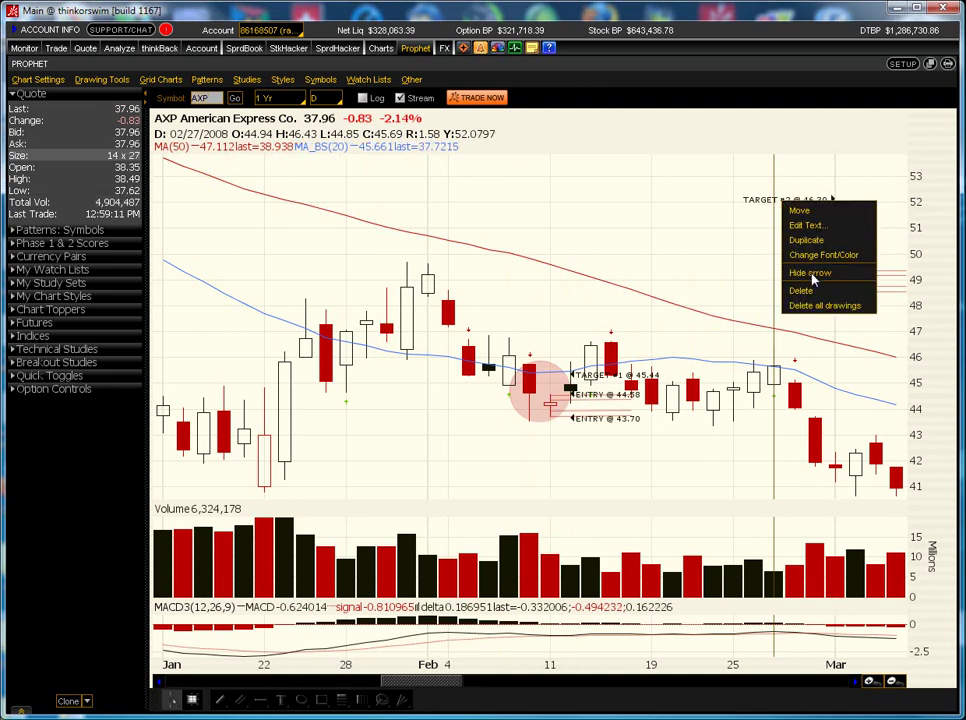
left_click(810, 212)
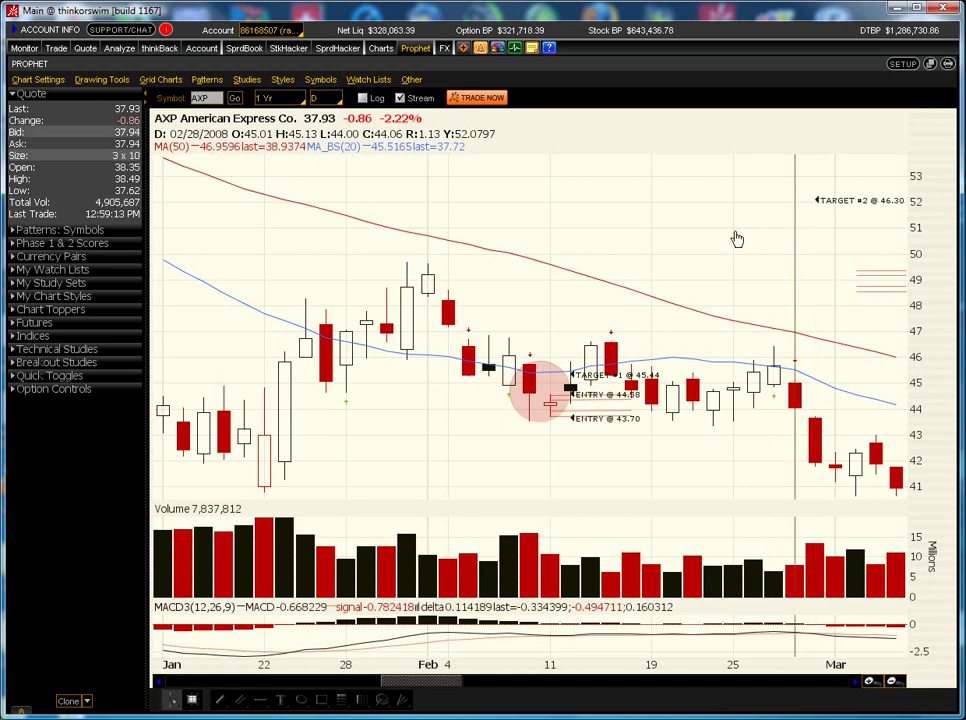
left_click(573, 358)
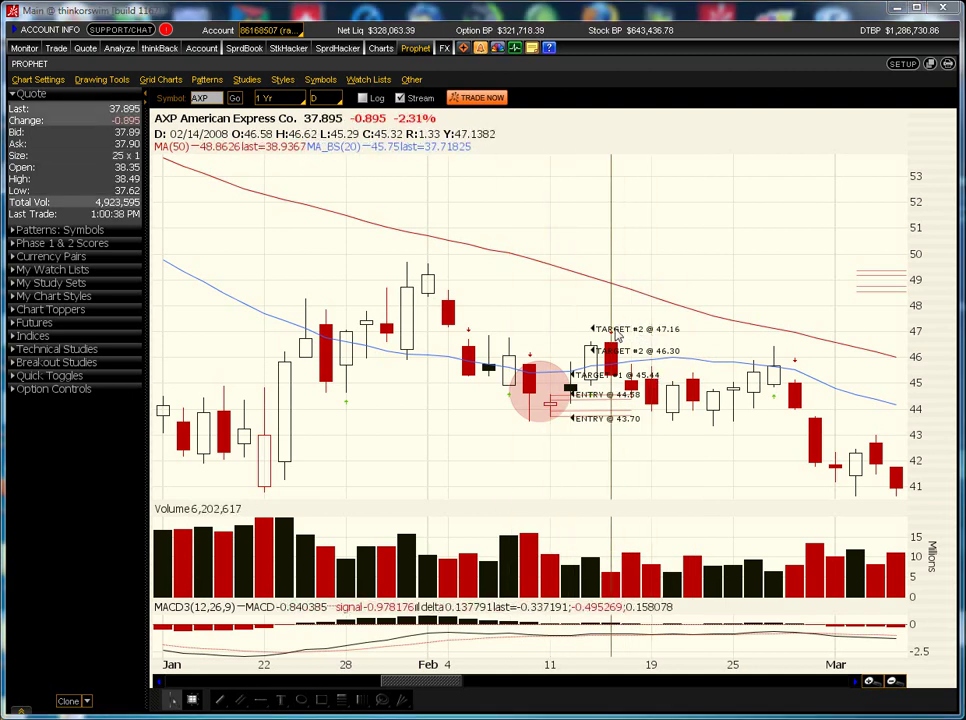
- Change the text of the uppermost target note to "TARGET #3 @ 47.16"
right_click(618, 330)
key("Escape")
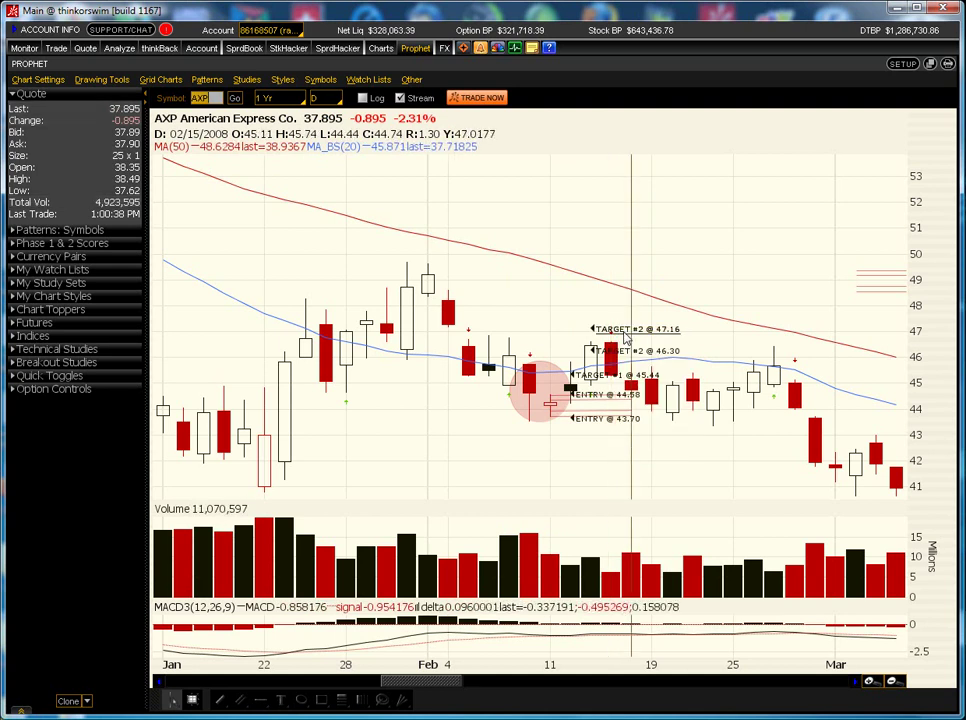
right_click(622, 334)
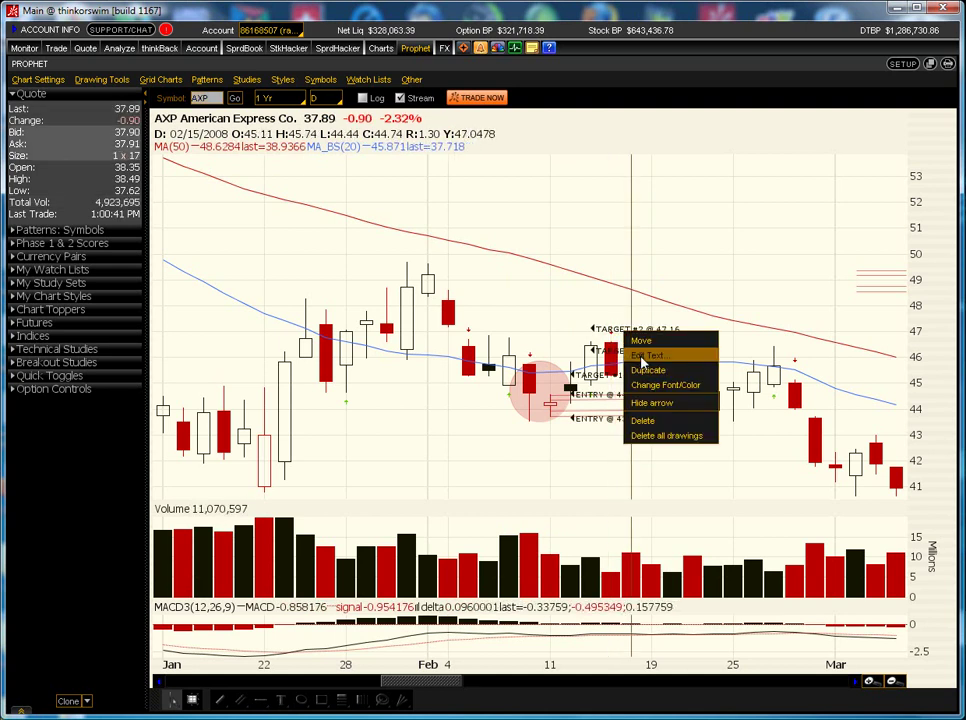
left_click(640, 357)
left_click(495, 325)
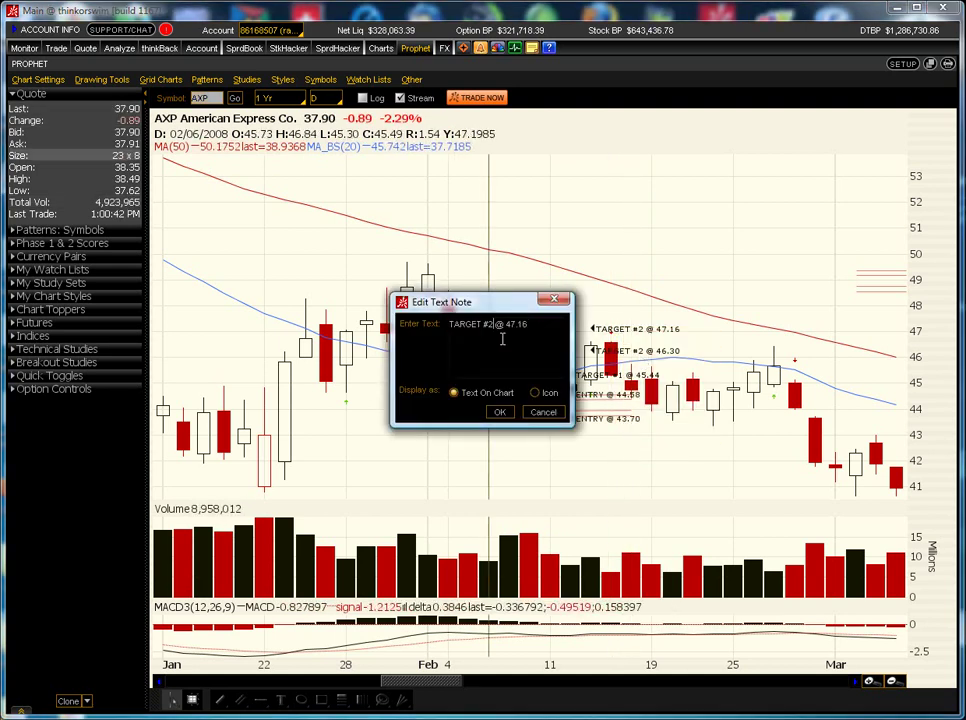
type("3")
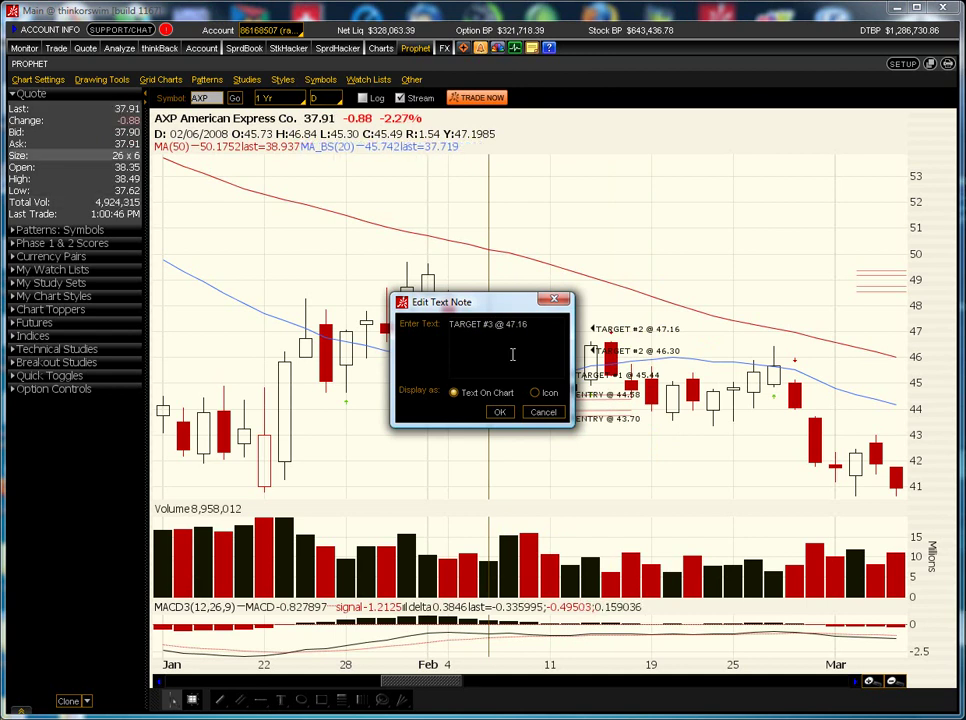
left_click(503, 415)
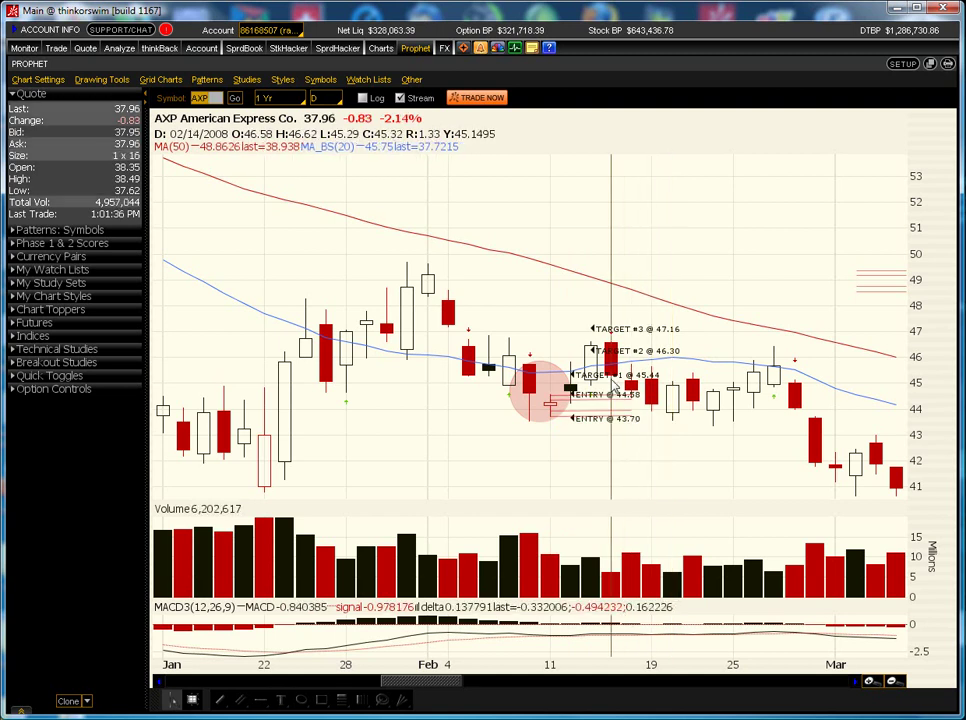
- Zoom in on the February 6 to February 20 candles to examine the entry and target levels
mouse_move(590, 386)
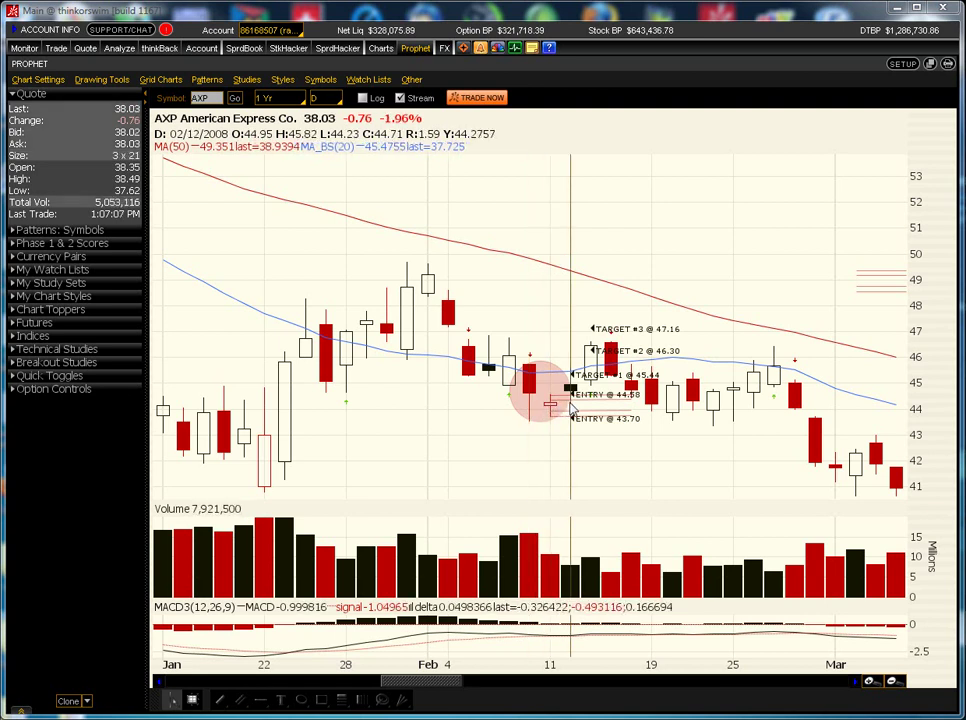
mouse_move(632, 425)
left_mouse_down()
mouse_move(647, 400)
mouse_move(679, 403)
mouse_move(675, 410)
left_mouse_up()
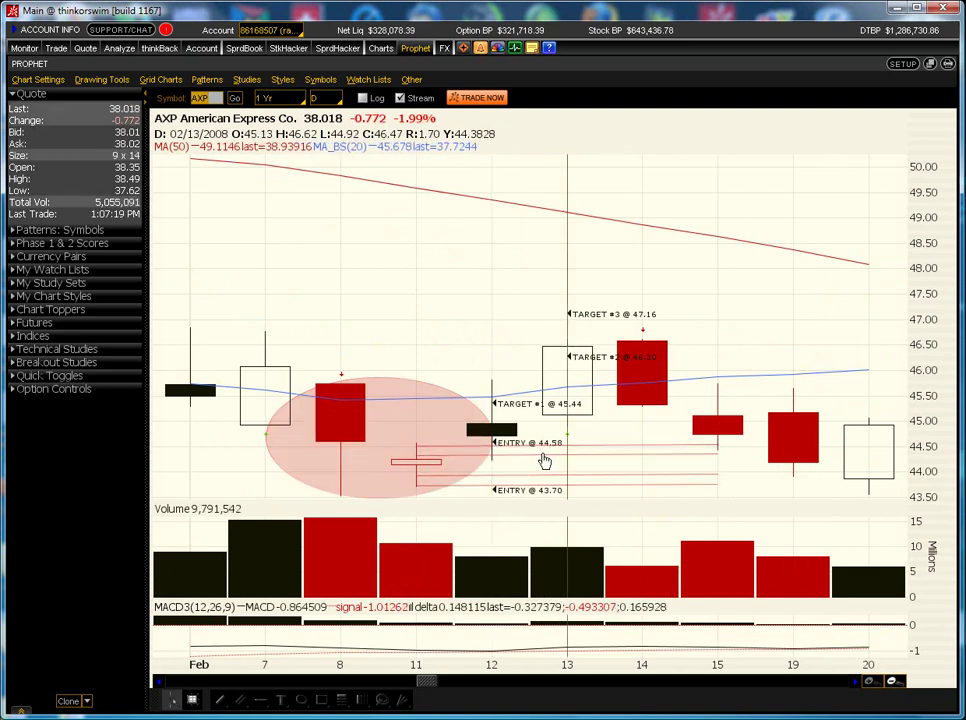
- Examine the entry levels around the AXP February 11 candle and the CHK July 31 channel with its entry, stop and target notes
mouse_move(521, 459)
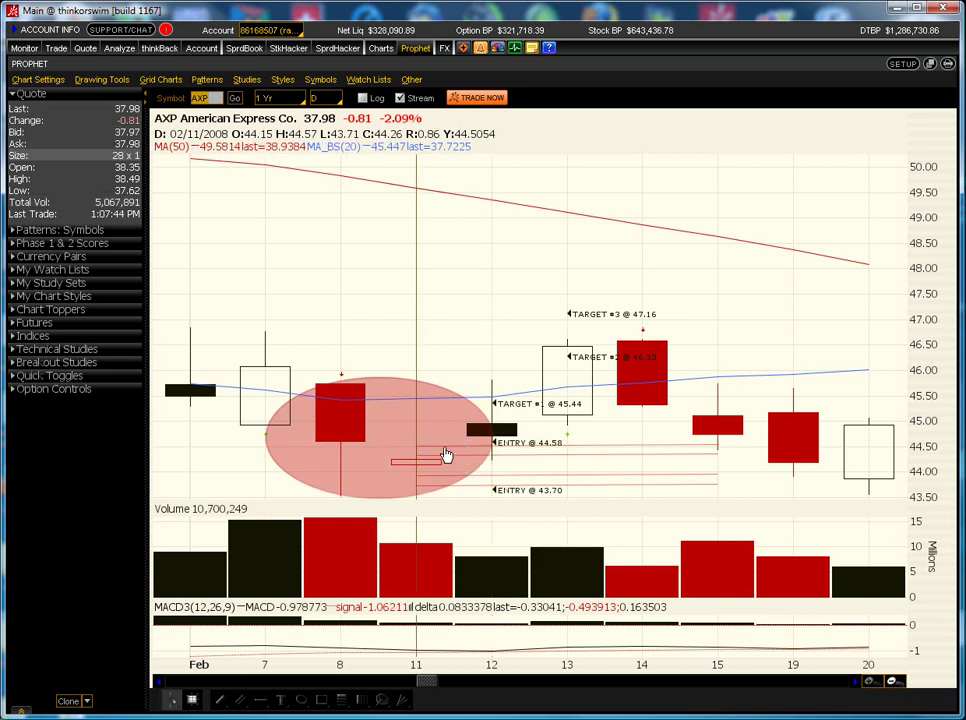
mouse_move(476, 446)
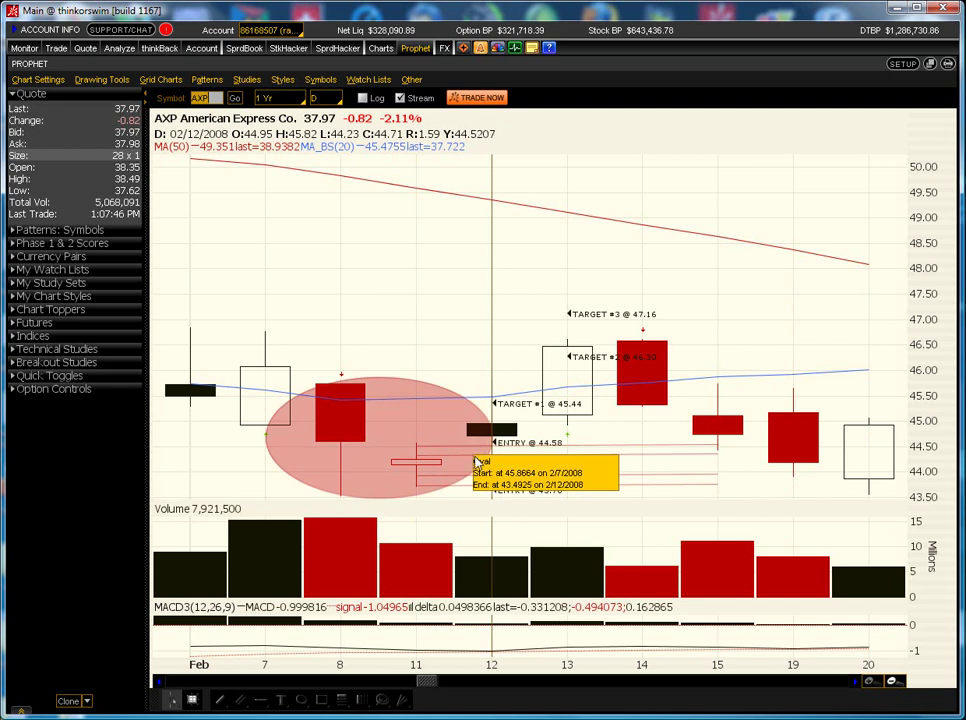
mouse_move(473, 490)
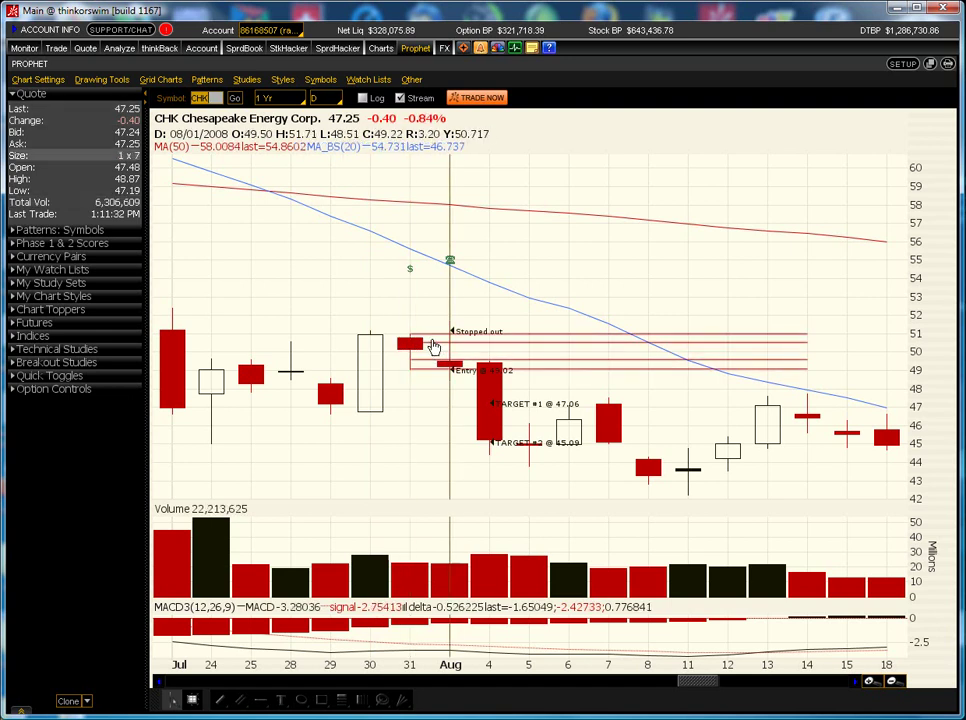
mouse_move(429, 376)
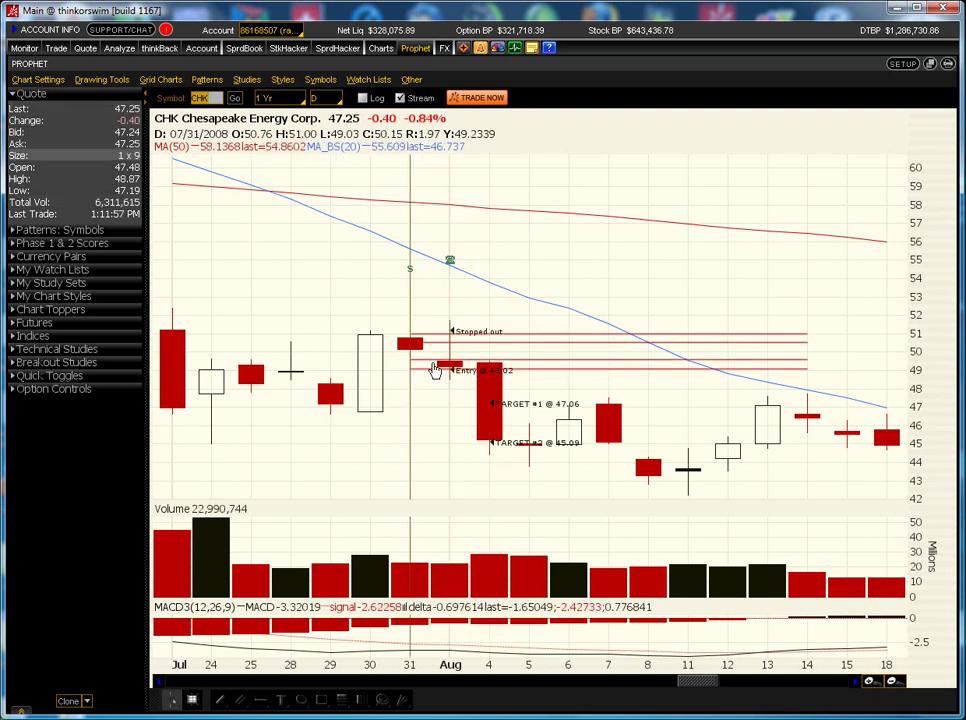
mouse_move(448, 338)
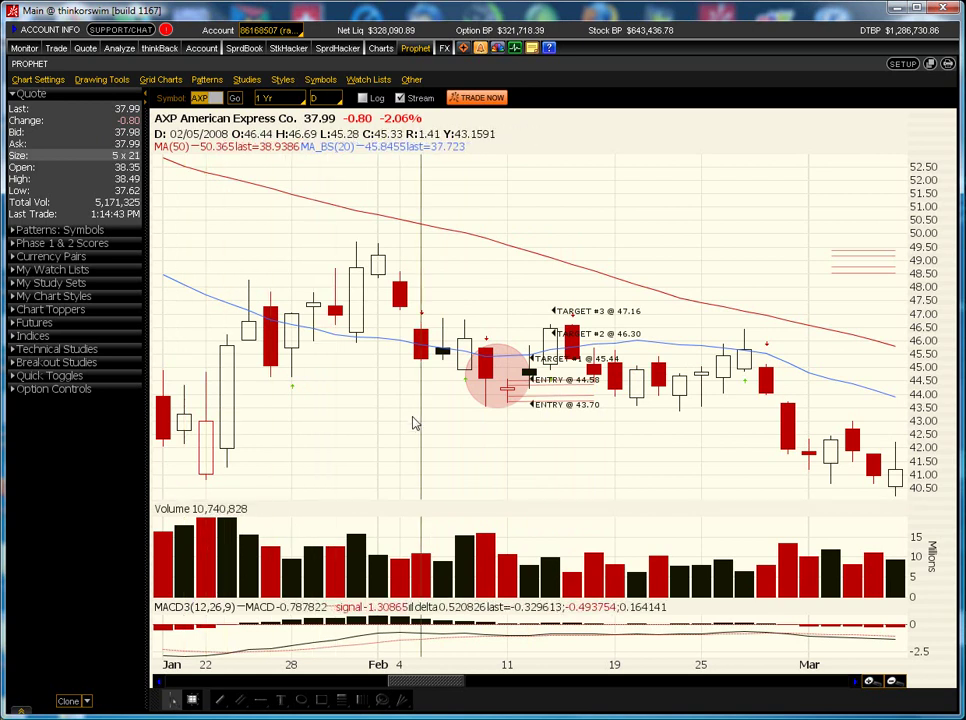
- Draw a short trendline from February 11 to February 12 at about 43.4, just below the lower entry note on the AXP chart
mouse_move(510, 390)
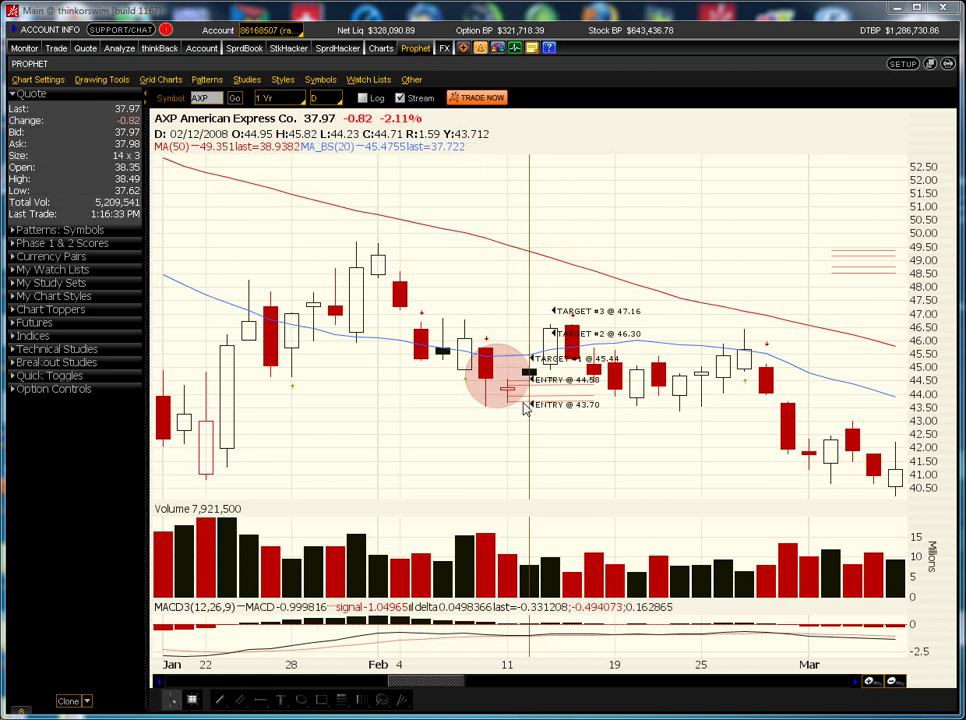
left_click(101, 79)
left_click(109, 256)
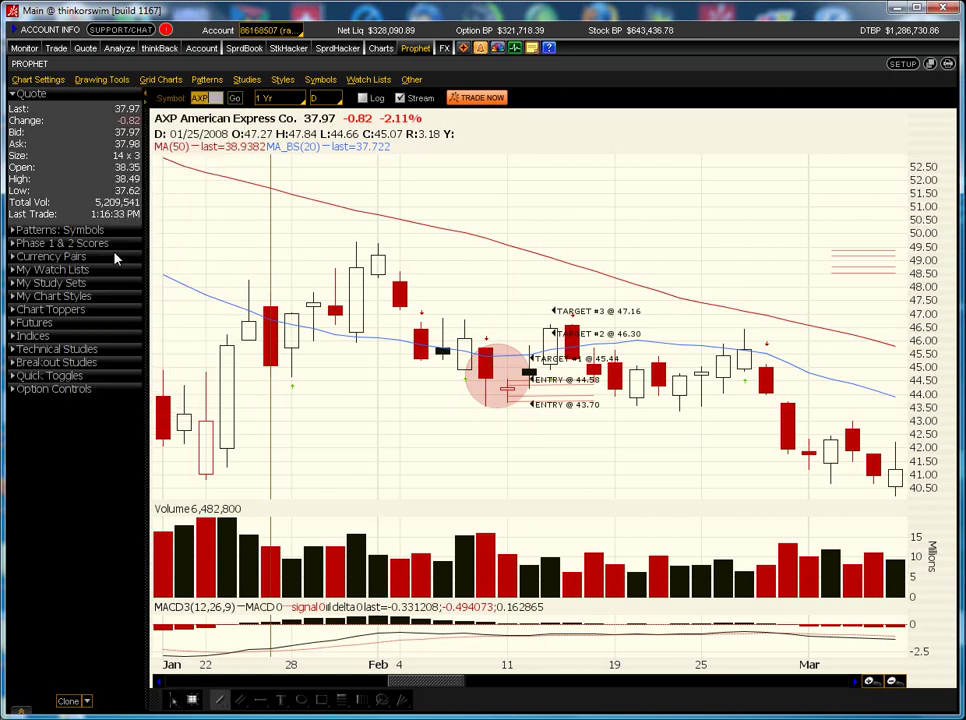
left_click(516, 410)
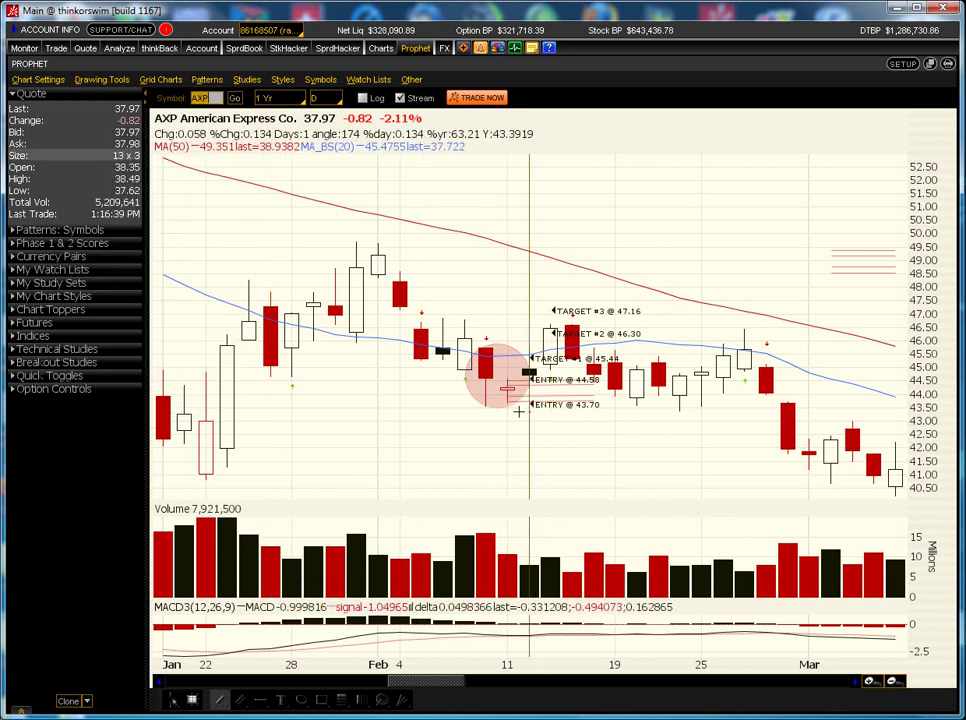
left_click(517, 418)
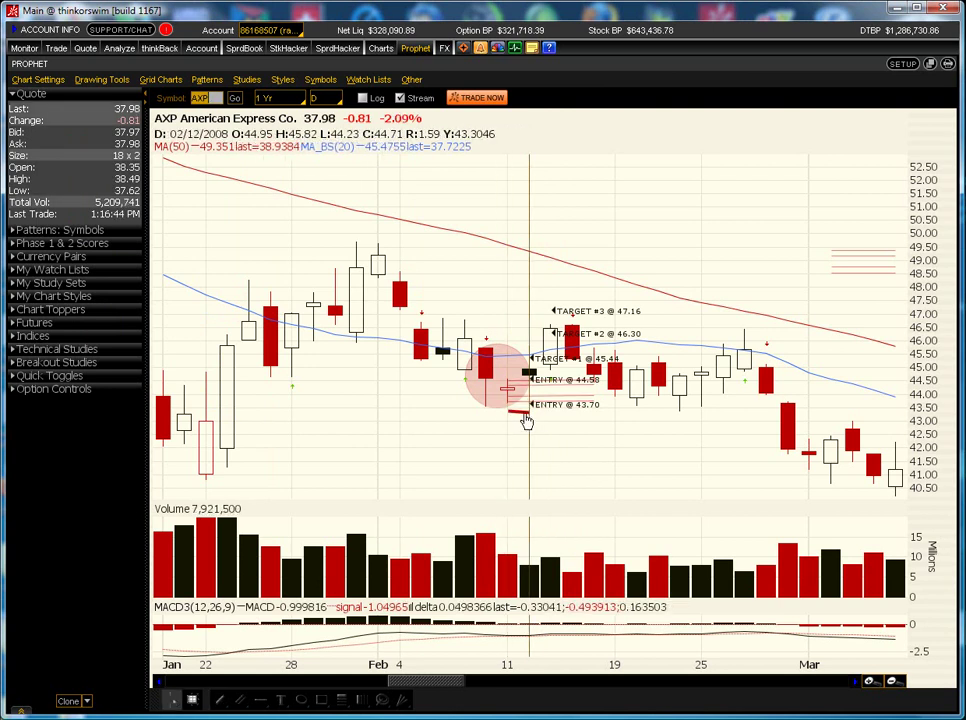
mouse_move(527, 421)
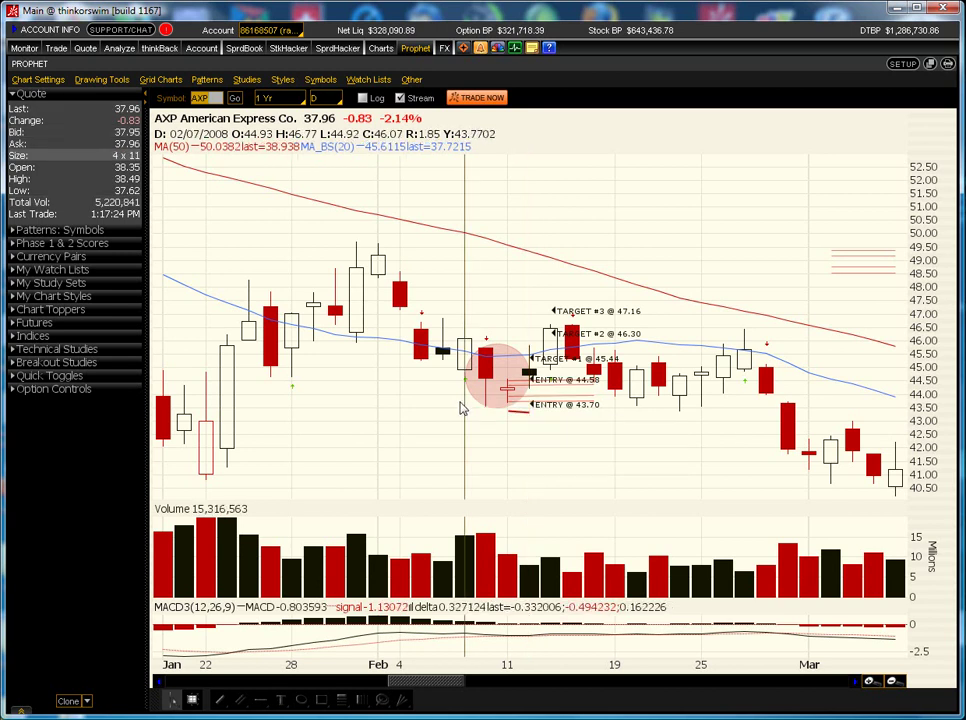
- Move the short trendline up to about 45, above the upper entry level between the February 11 and 12 candles
right_click(517, 418)
key("Escape")
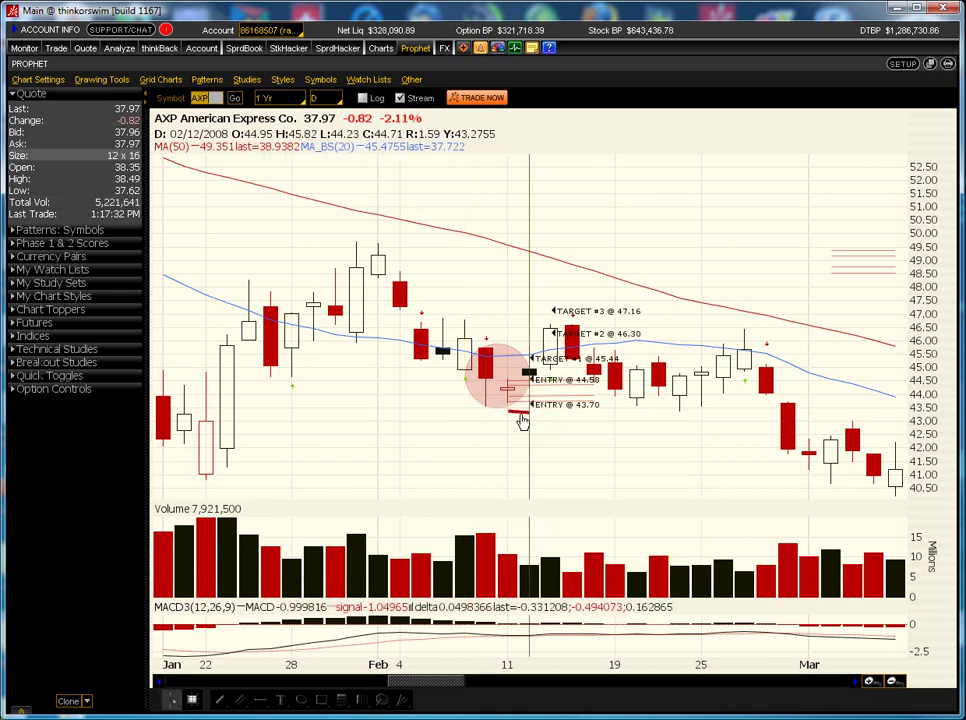
right_click(521, 418)
key("Escape")
mouse_move(521, 418)
left_mouse_down()
mouse_move(519, 380)
mouse_move(530, 372)
mouse_move(502, 459)
mouse_move(532, 379)
left_mouse_up()
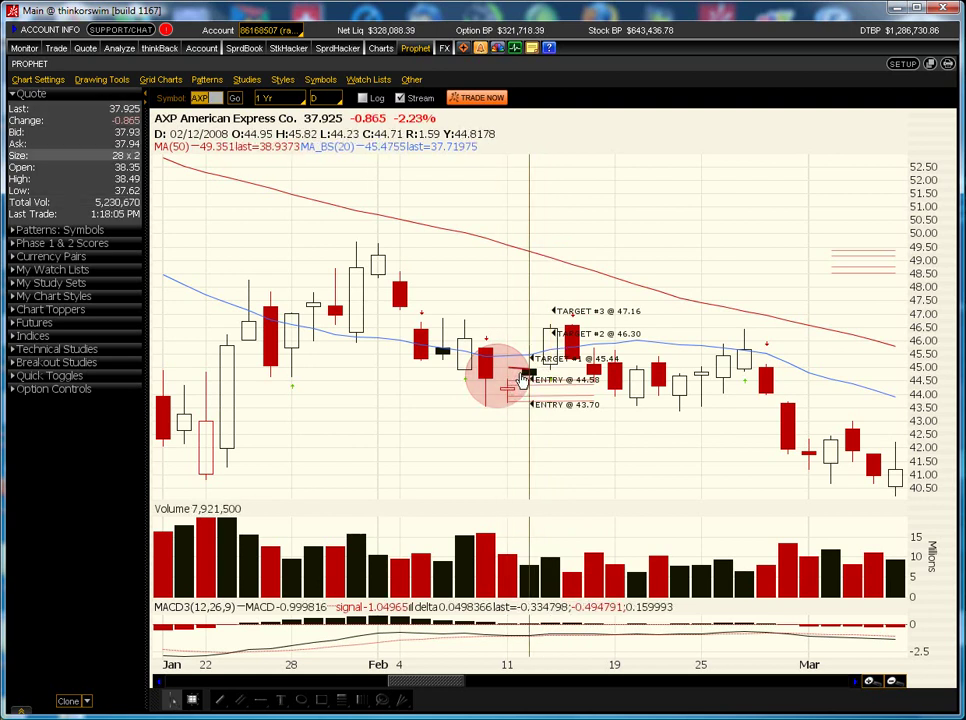
mouse_move(524, 379)
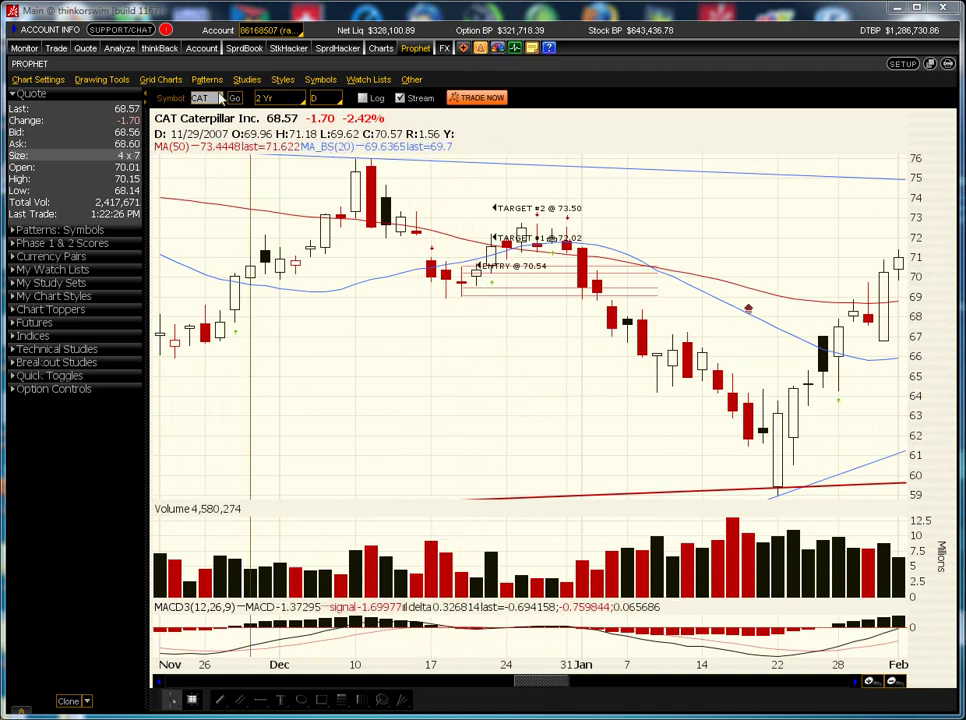
- Draw an oval around the December 18 and 19 candles on the CAT chart, from about 71.06 down to 68.86
left_click(110, 82)
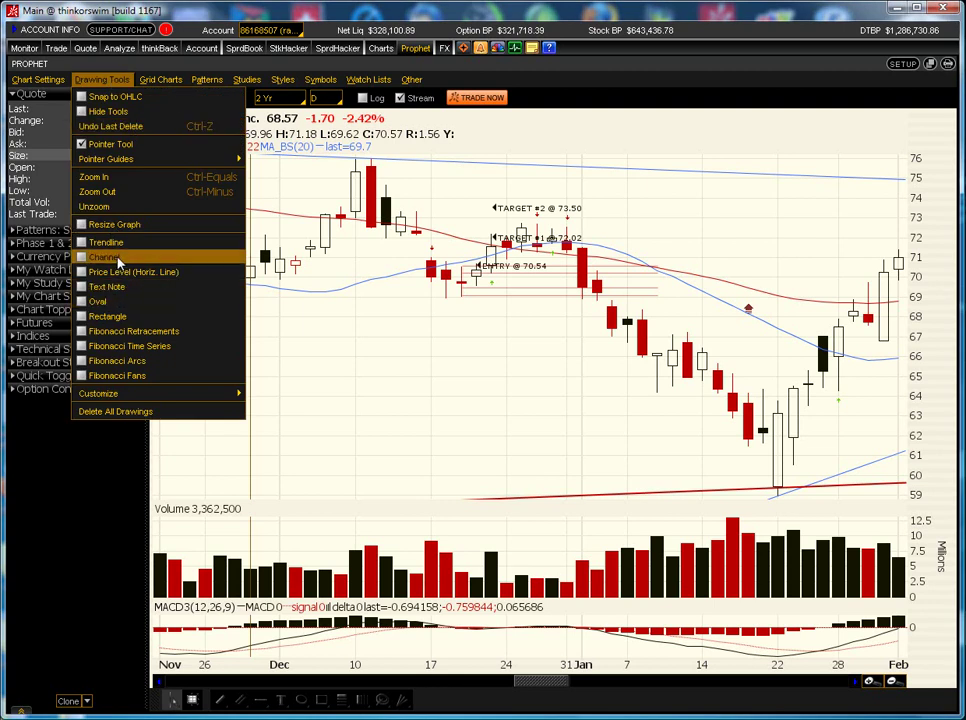
left_click(104, 303)
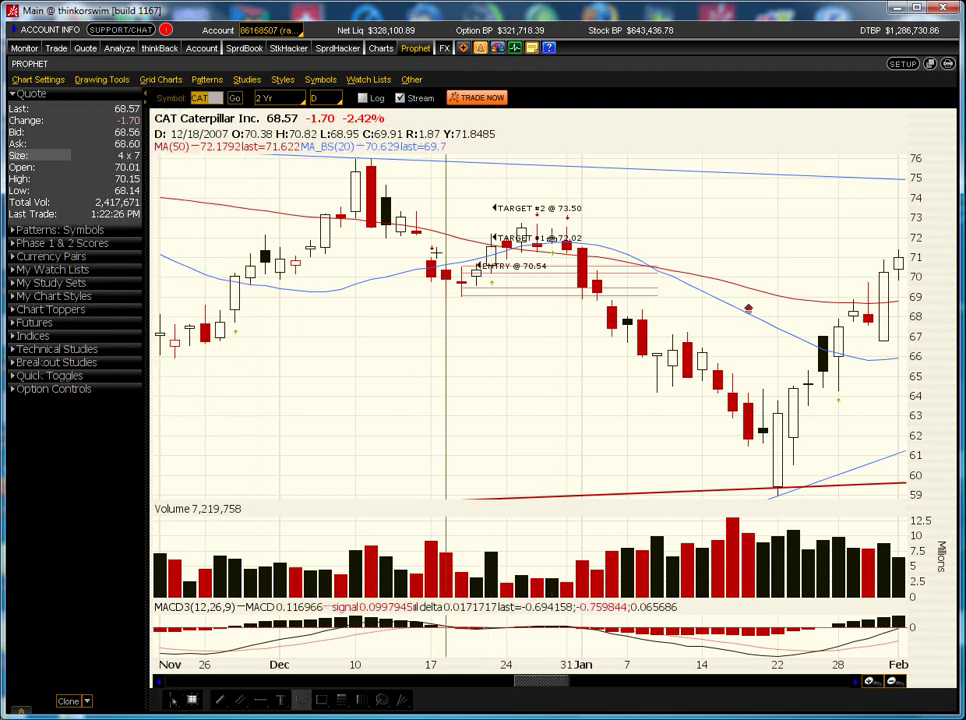
left_click_drag(454, 258, 452, 301)
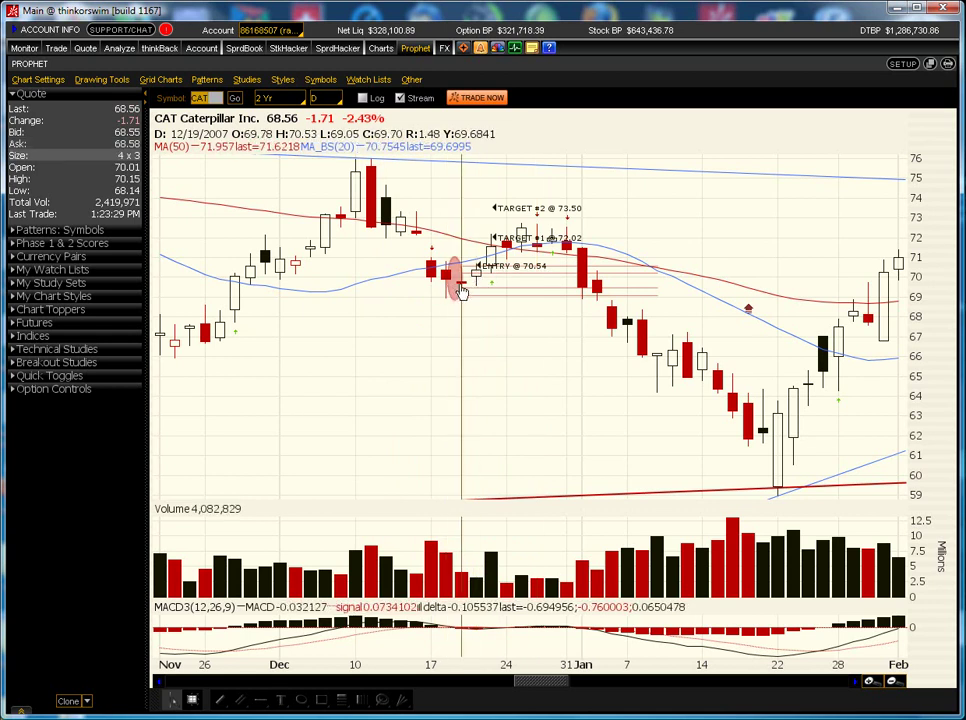
mouse_move(461, 291)
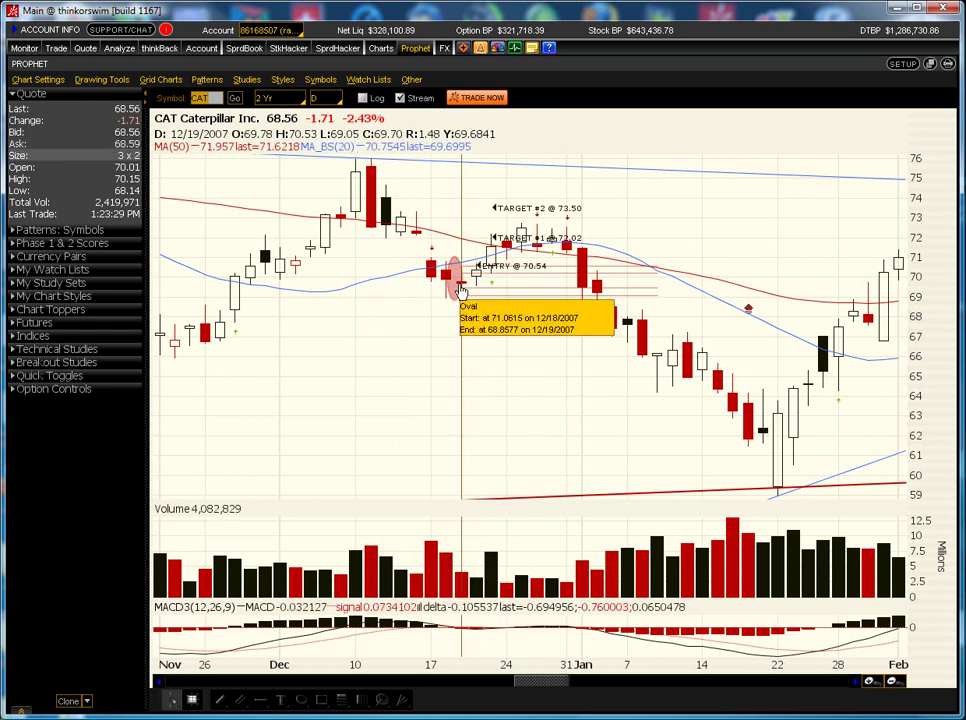
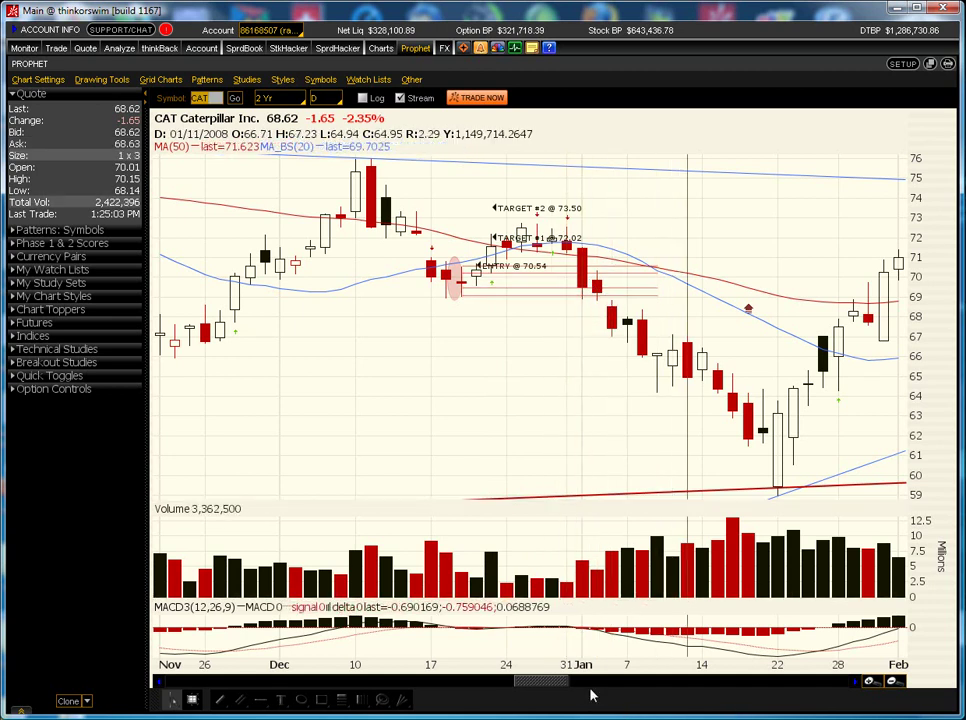
- Draw a channel spanning the December 4 candle's high and low on the CAT chart, extending to about December 12
left_click_drag(555, 686, 546, 690)
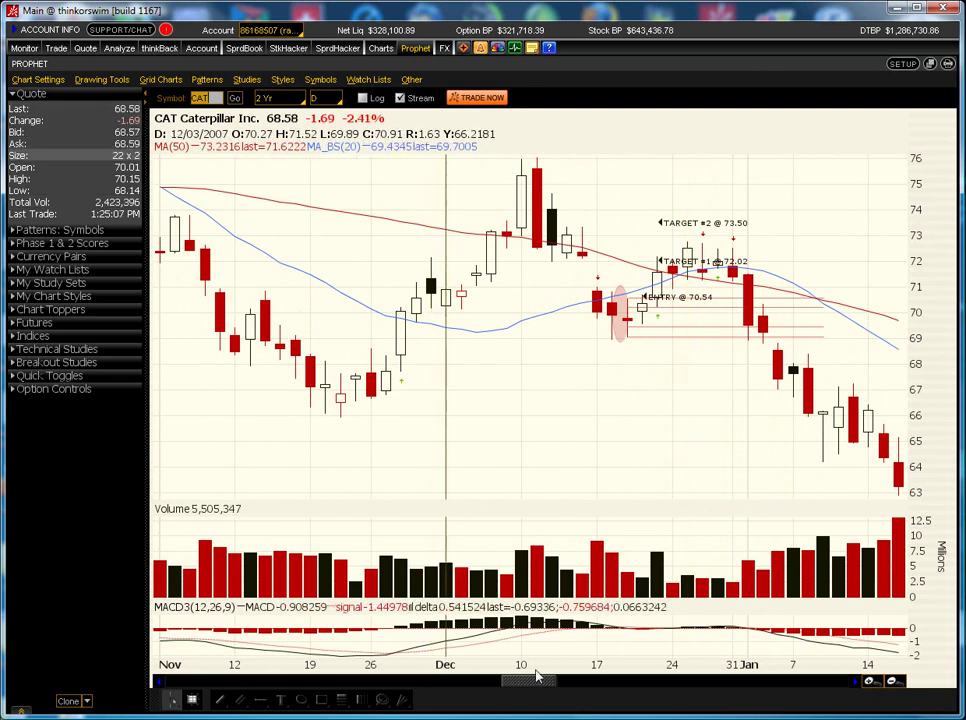
left_click_drag(548, 685, 545, 681)
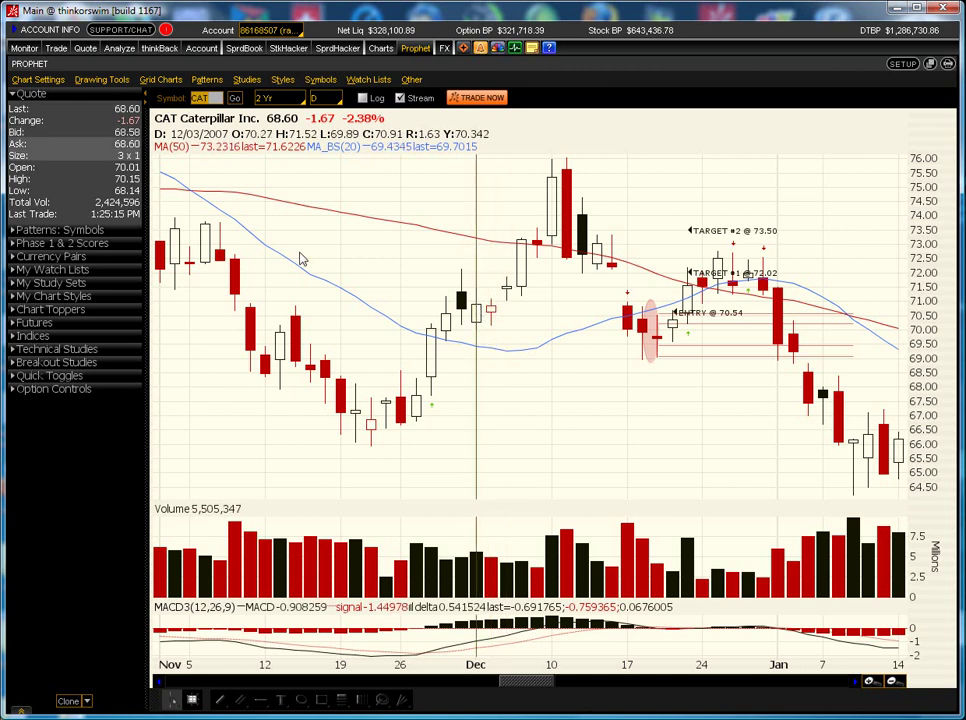
left_click(98, 80)
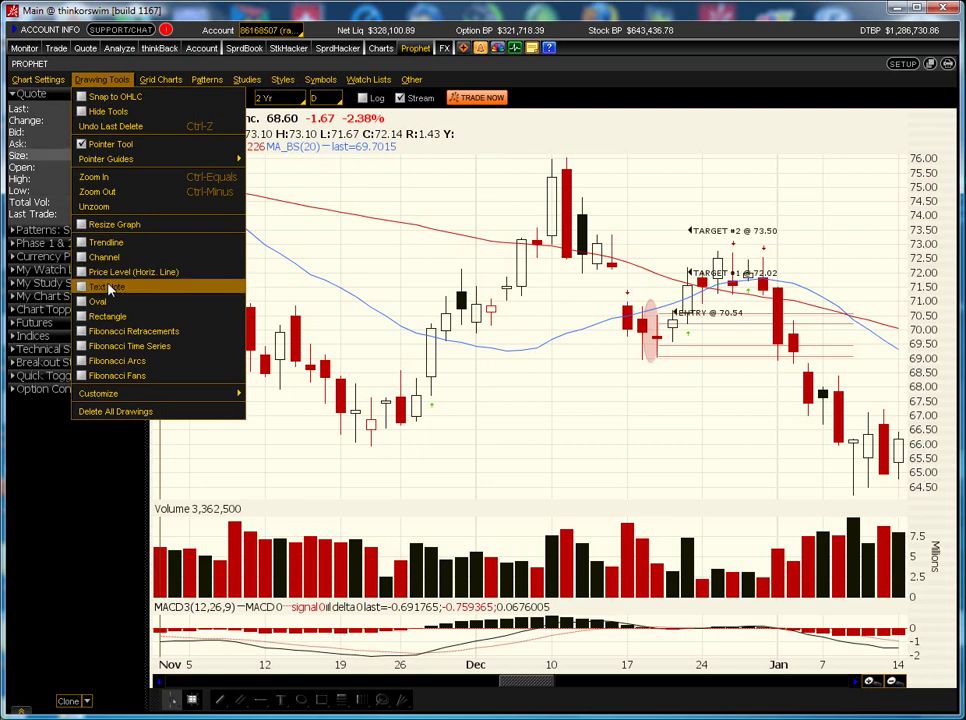
left_click(118, 272)
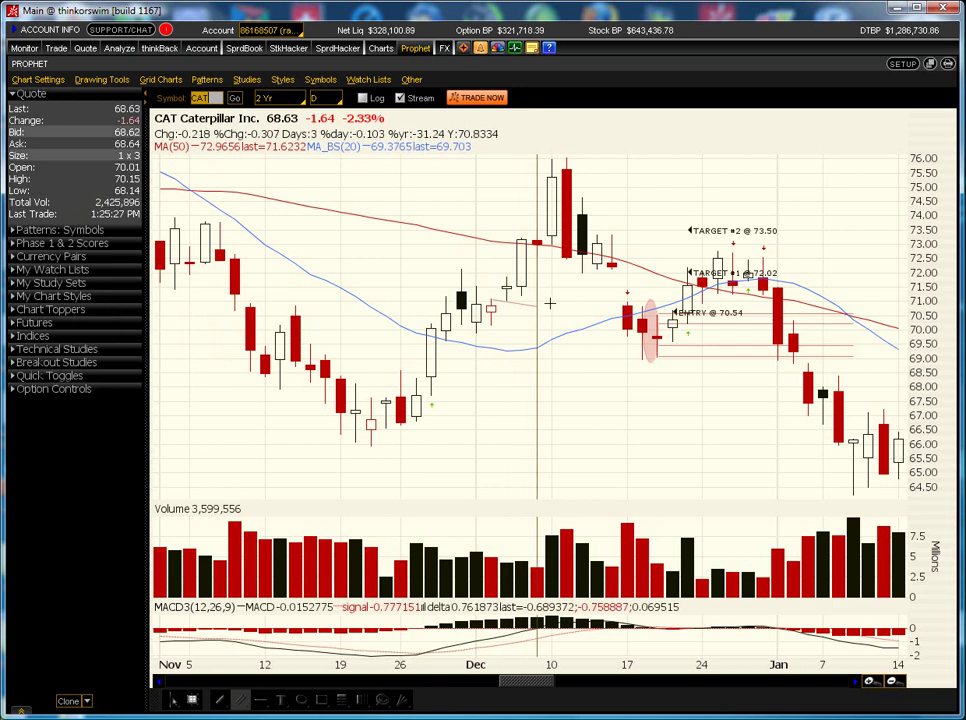
left_click_drag(560, 300, 577, 326)
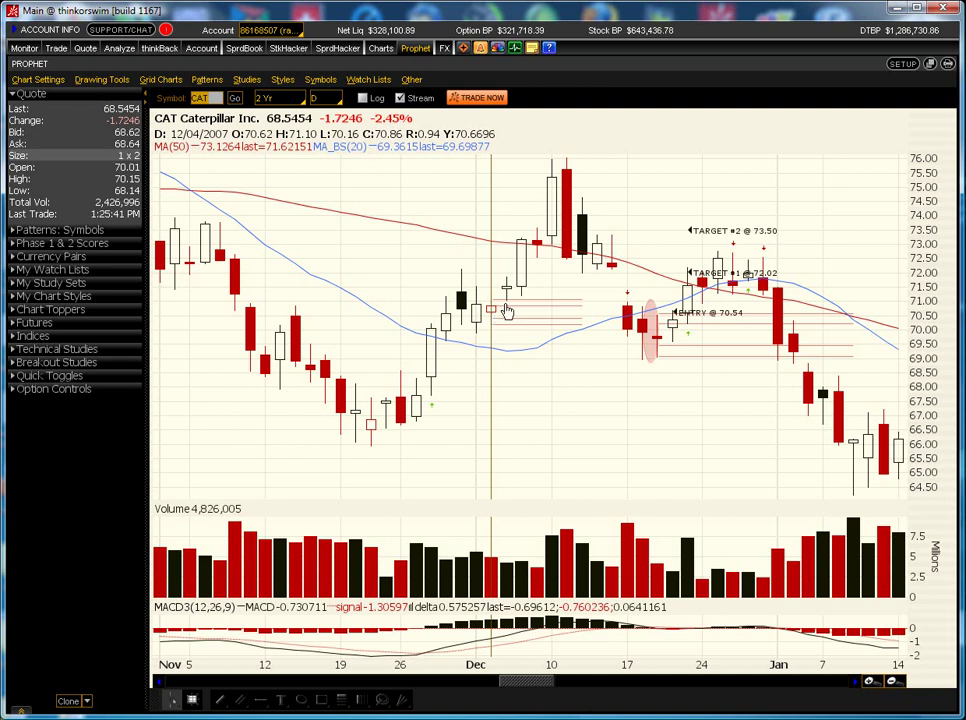
mouse_move(507, 311)
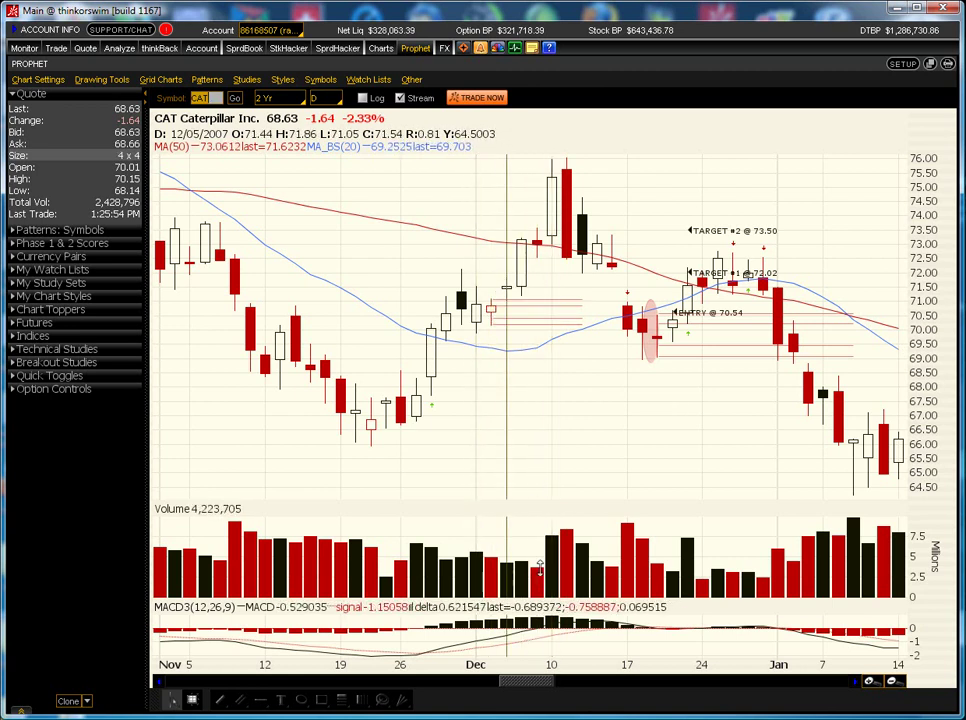
- Draw a channel spanning the February 8 candle's high and low on the CAT chart, extending to about March 14
left_click_drag(543, 686, 598, 707)
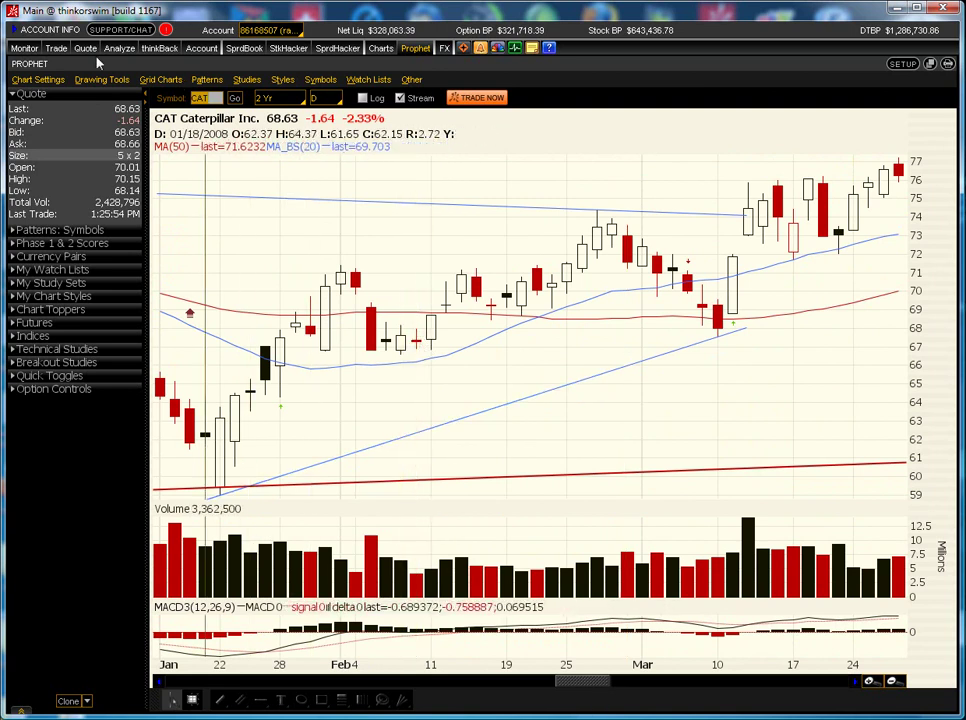
left_click(100, 79)
left_click(100, 208)
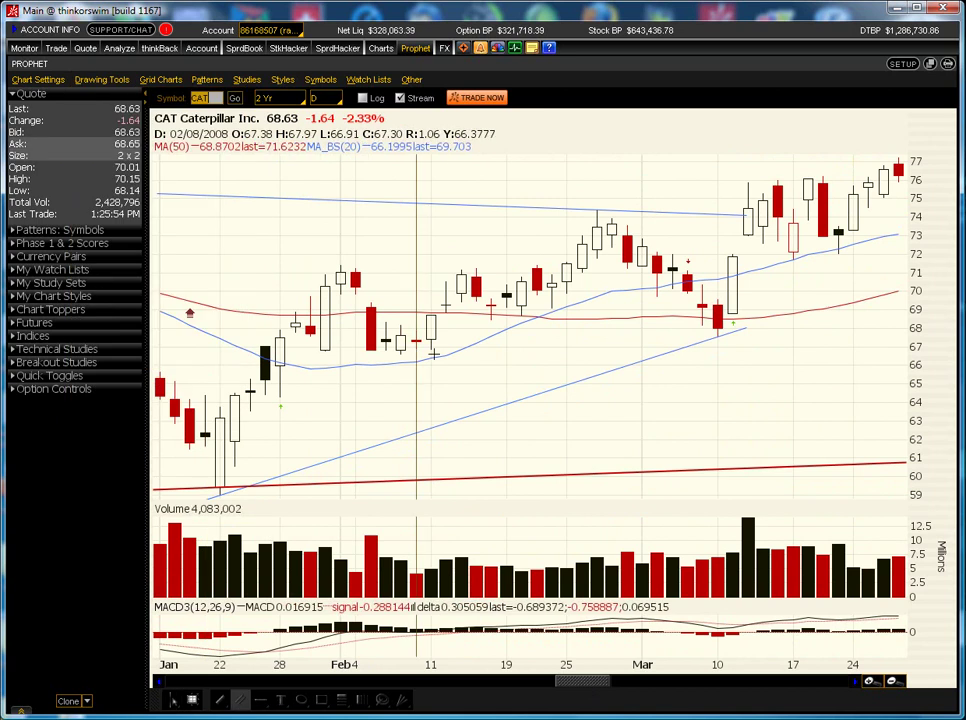
mouse_move(417, 330)
left_mouse_down()
mouse_move(798, 341)
mouse_move(783, 328)
mouse_move(785, 349)
left_mouse_up()
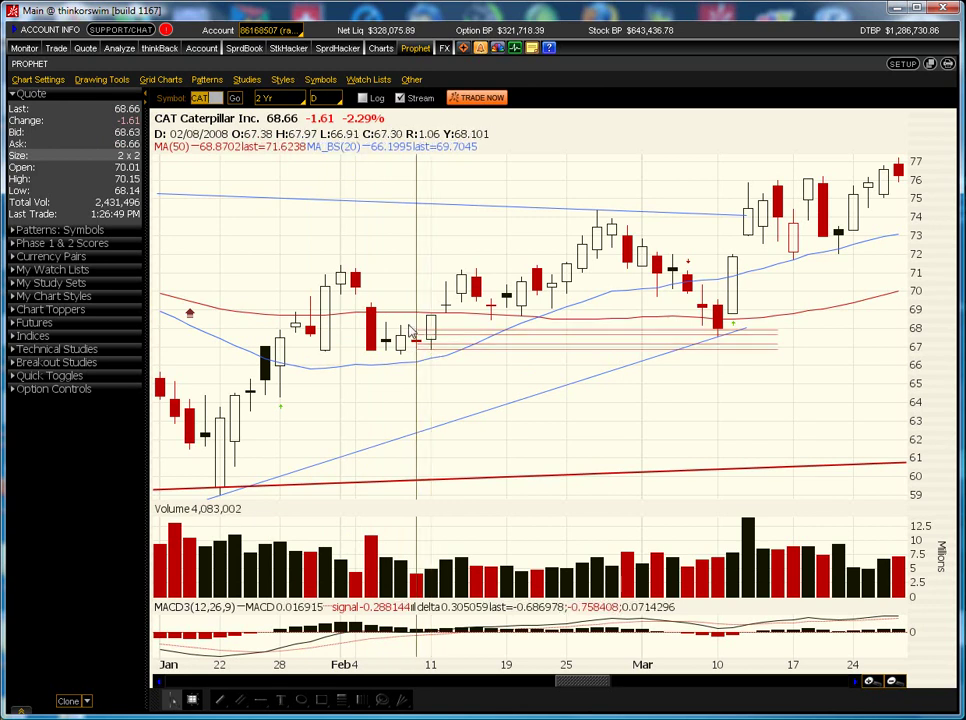
mouse_move(432, 337)
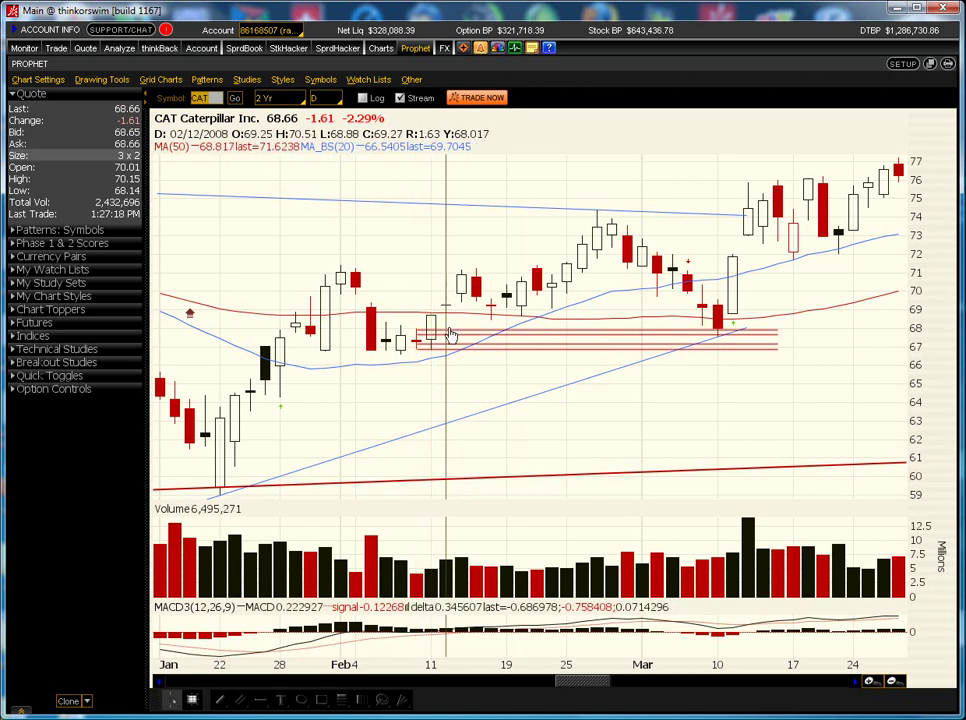
mouse_move(469, 342)
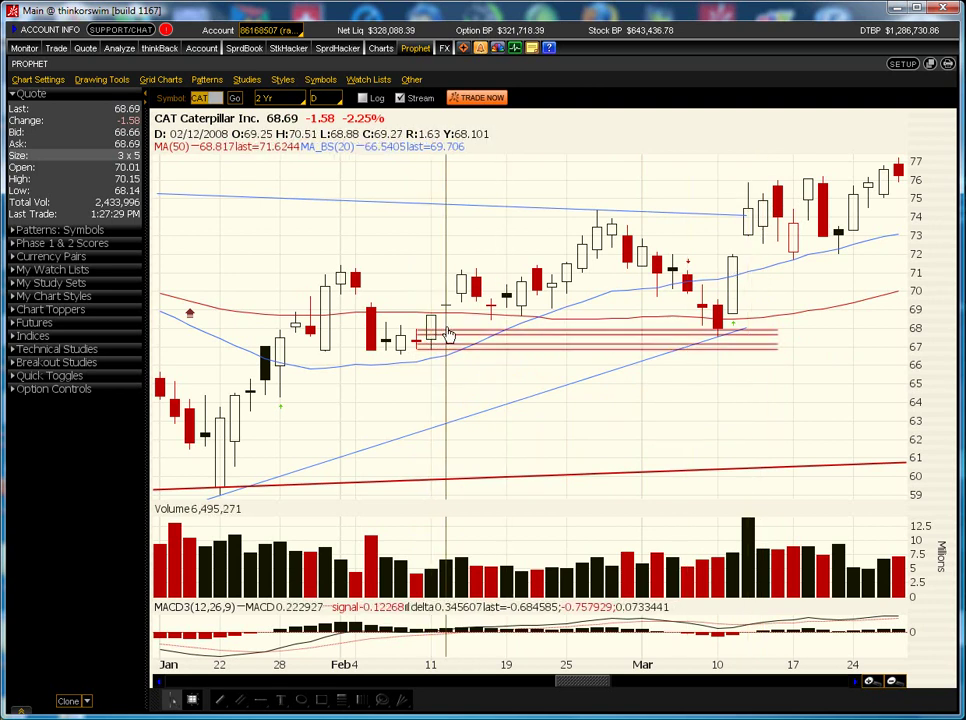
- Examine the CAT candles from April through August 2008, including the late-May channel, sell area, exit note and August ovals
left_click(624, 684)
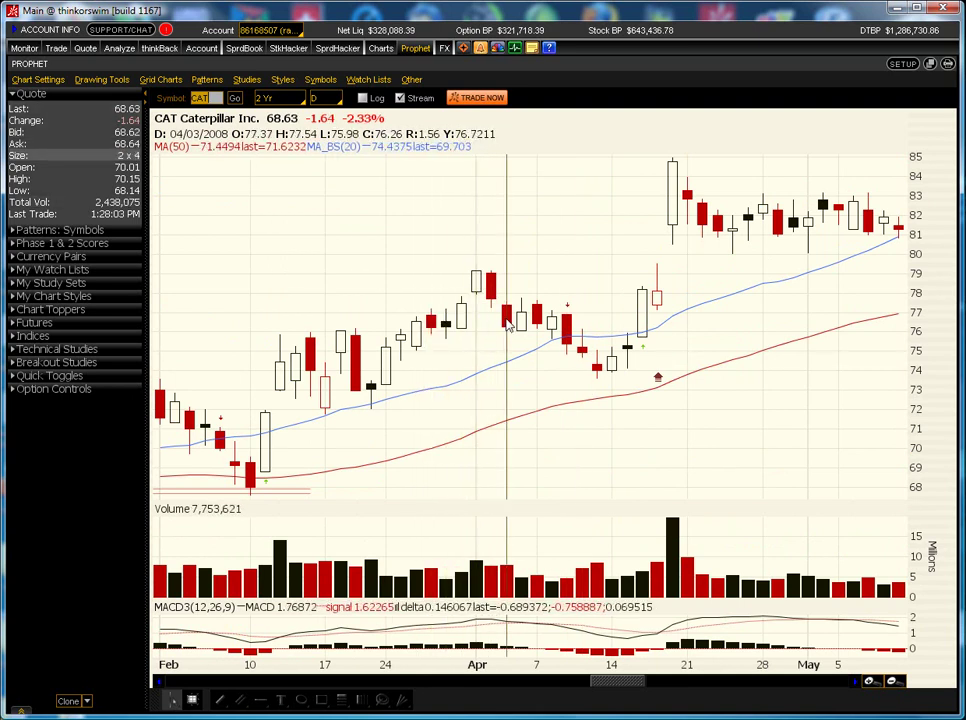
left_click_drag(620, 681, 651, 684)
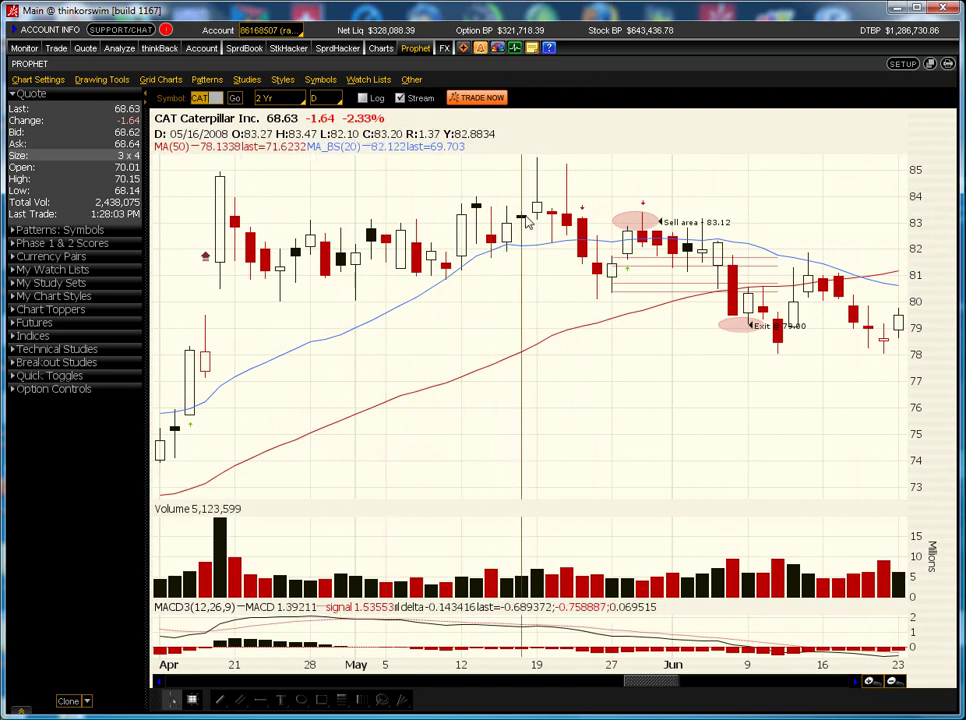
left_click_drag(612, 684, 655, 686)
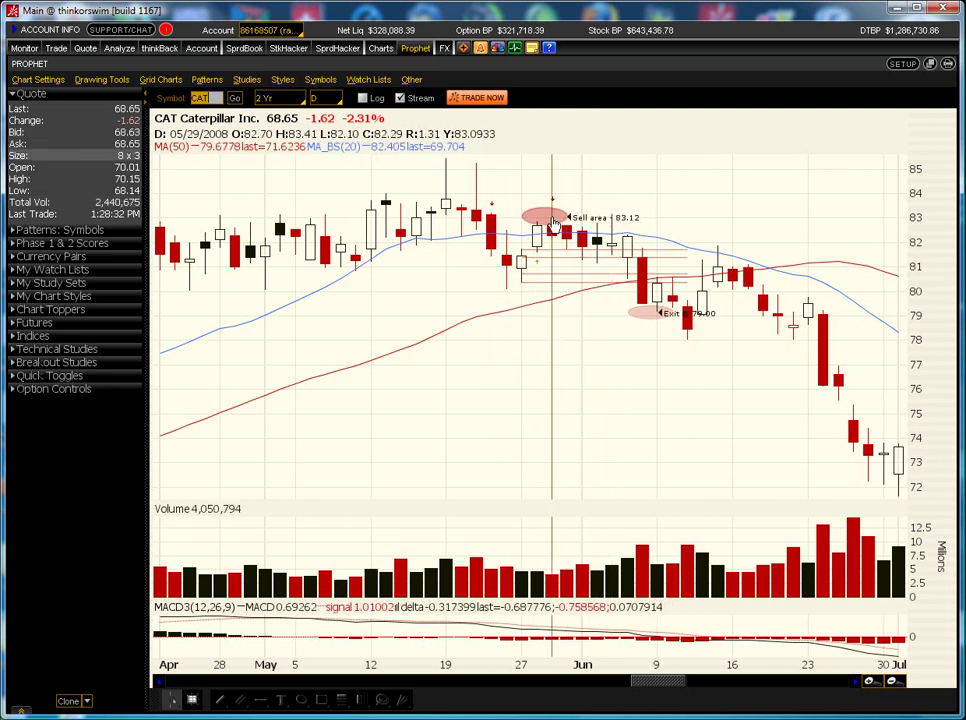
mouse_move(533, 258)
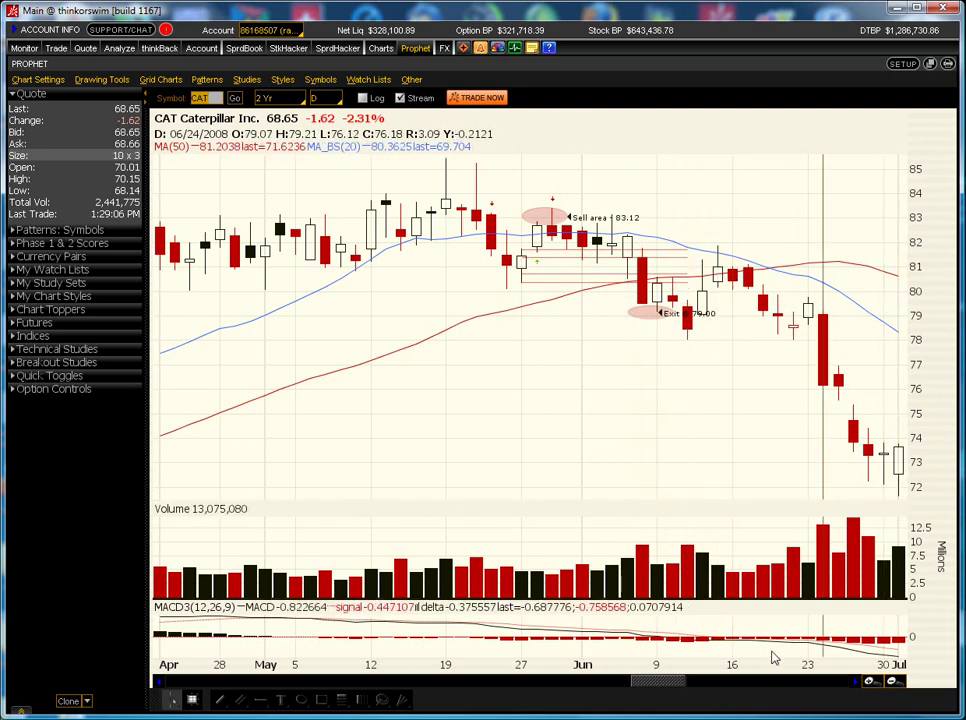
left_click_drag(670, 688, 711, 690)
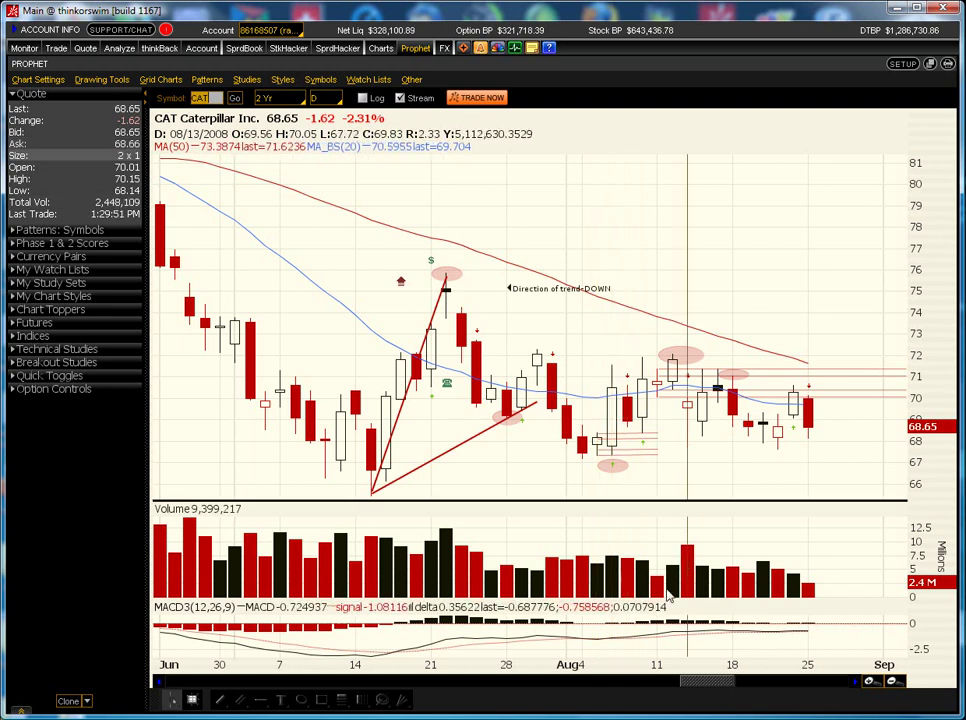
left_click_drag(714, 685, 720, 681)
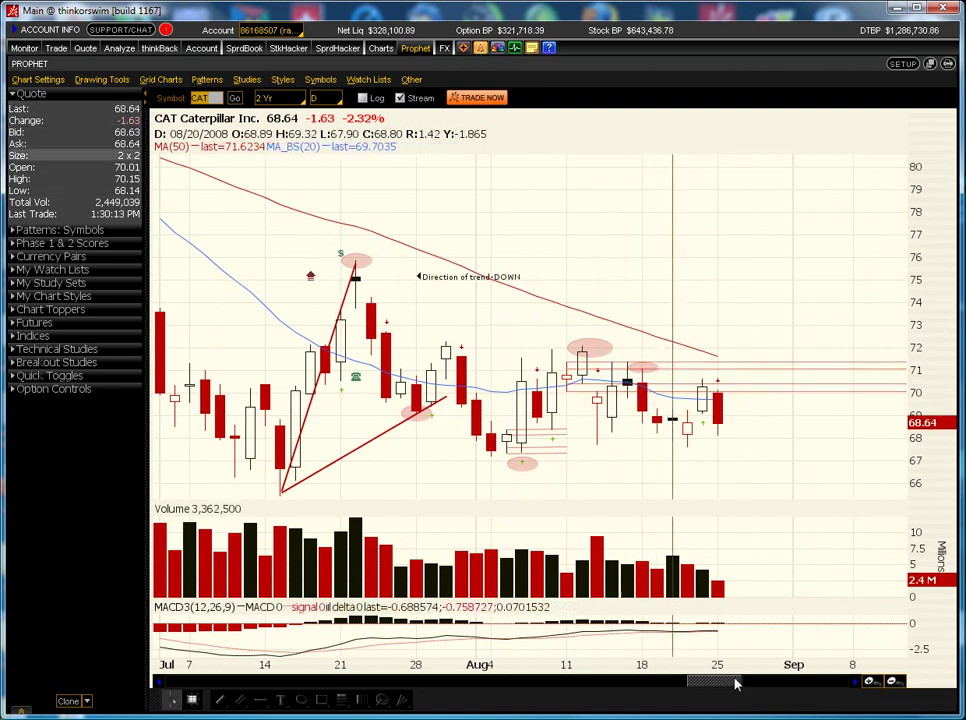
- Switch the chart to SBUX and examine the mid-April 2008 channel with its entry and target notes
left_click_drag(714, 685, 690, 686)
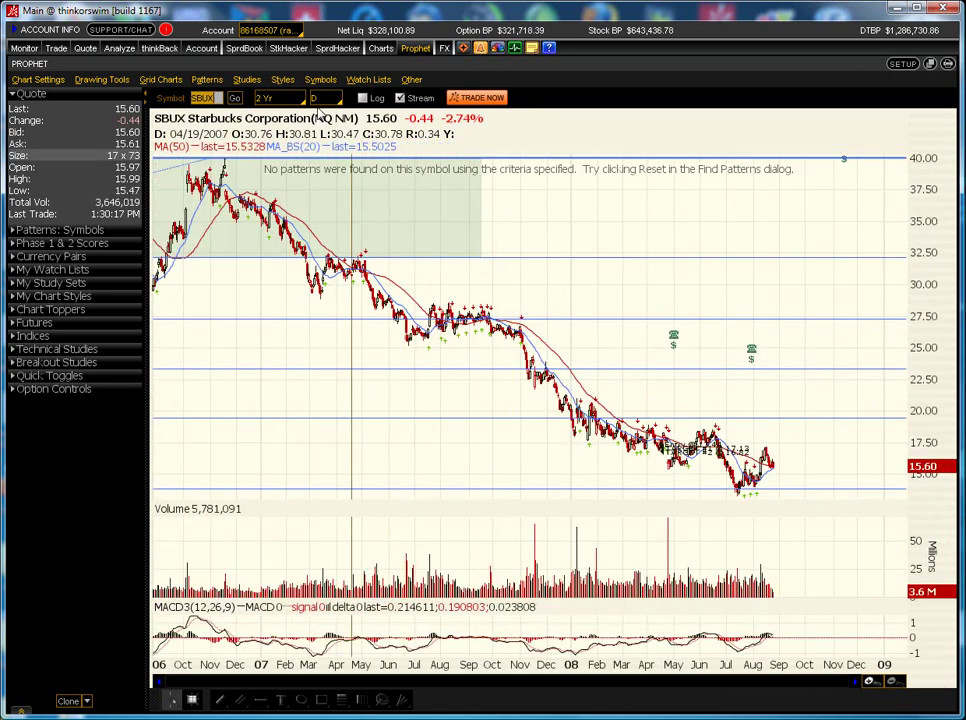
scroll(810, 463, "up", 5)
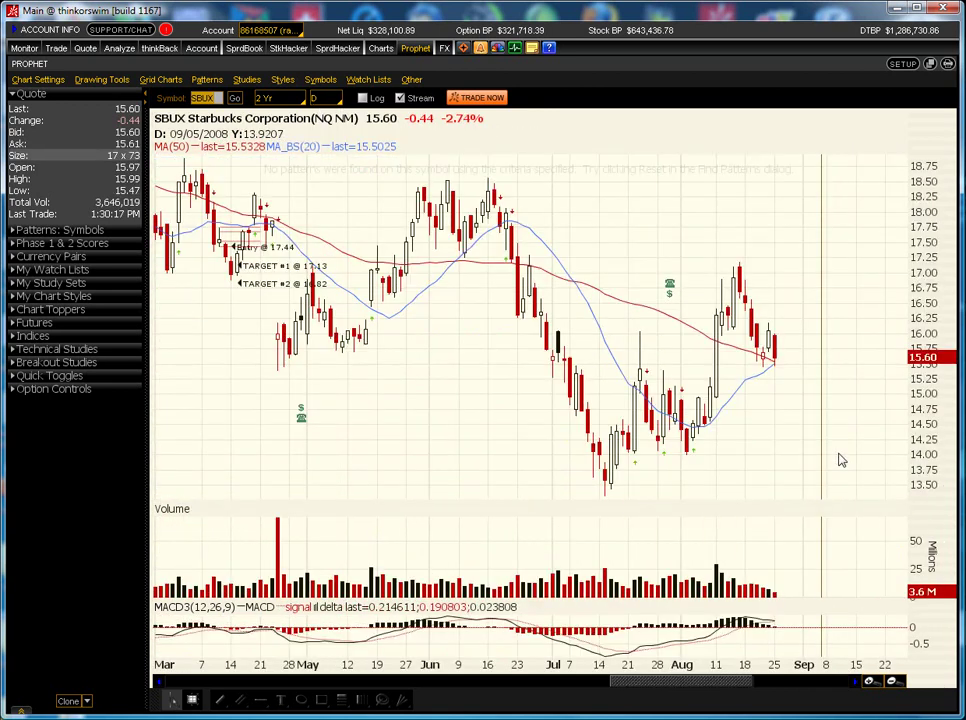
left_click_drag(190, 371, 377, 379)
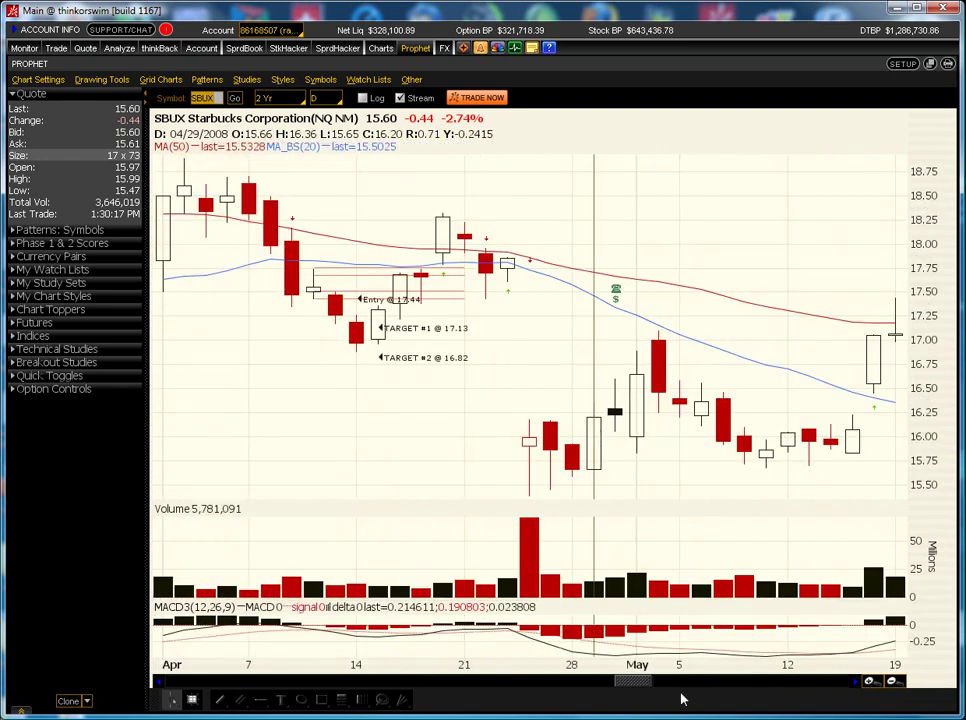
left_click_drag(649, 684, 636, 686)
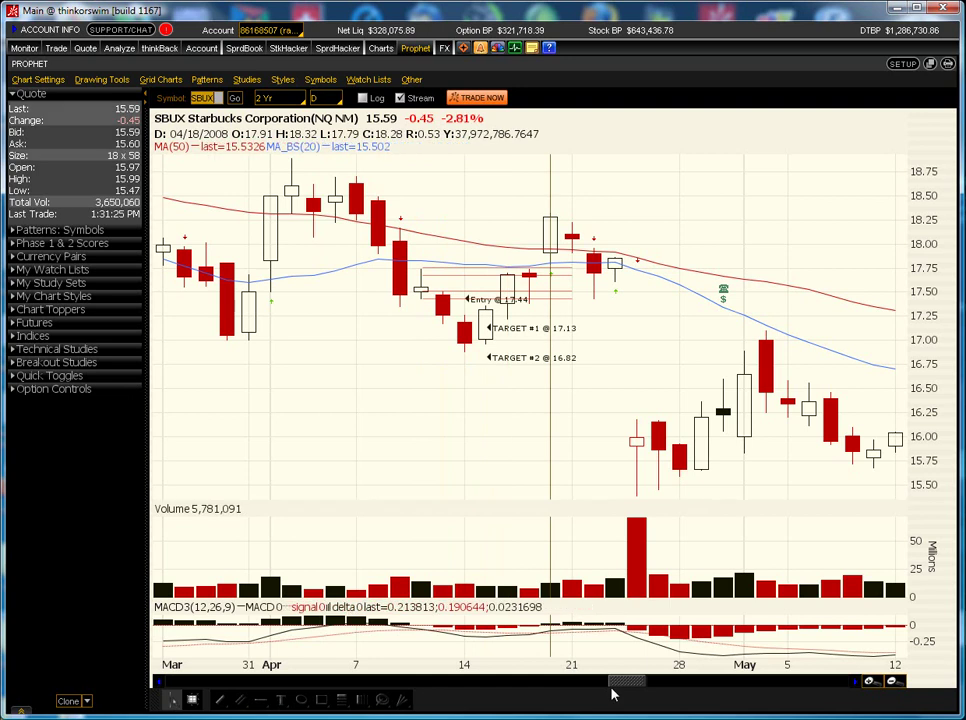
left_click_drag(630, 682, 660, 690)
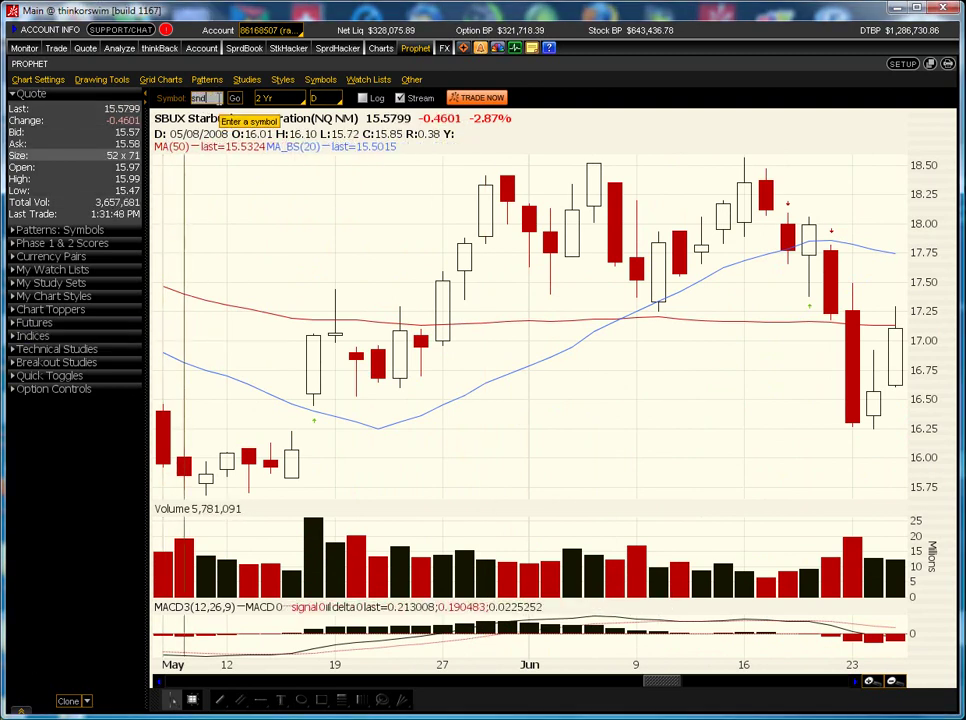
- Load the SNDK chart and examine the January 2008 channel with its entry and target notes
key("Return")
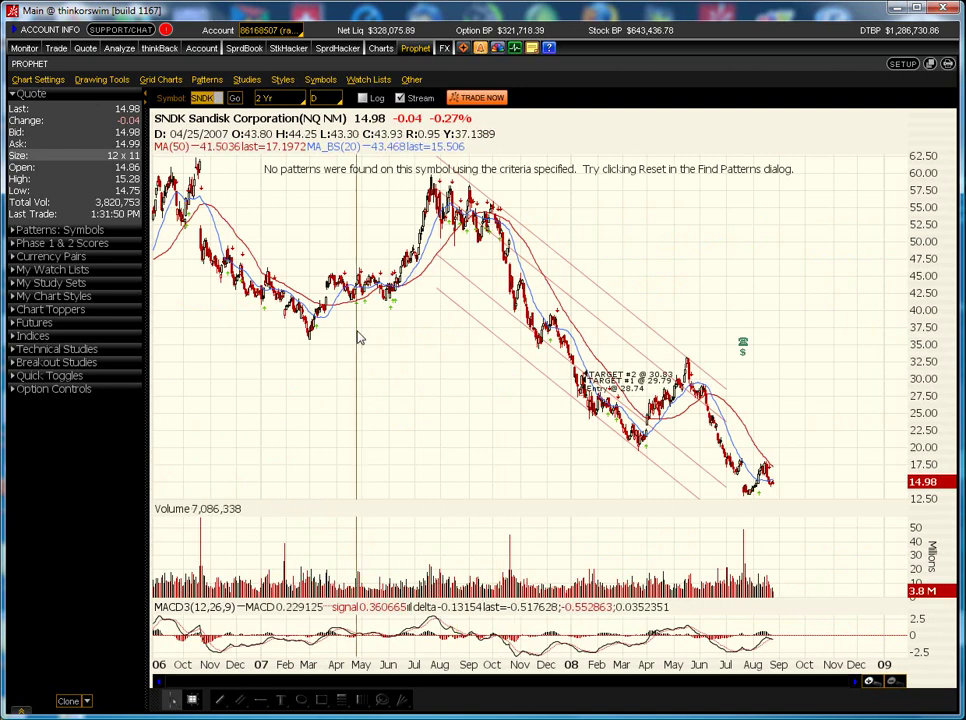
left_click_drag(647, 431, 560, 445)
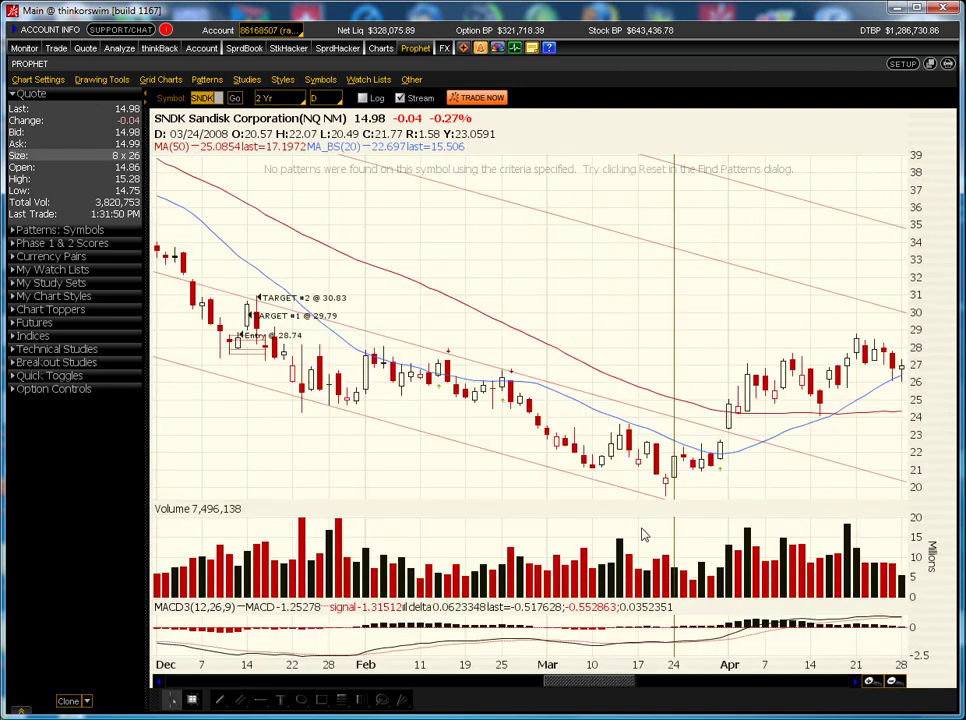
left_click_drag(572, 689, 565, 690)
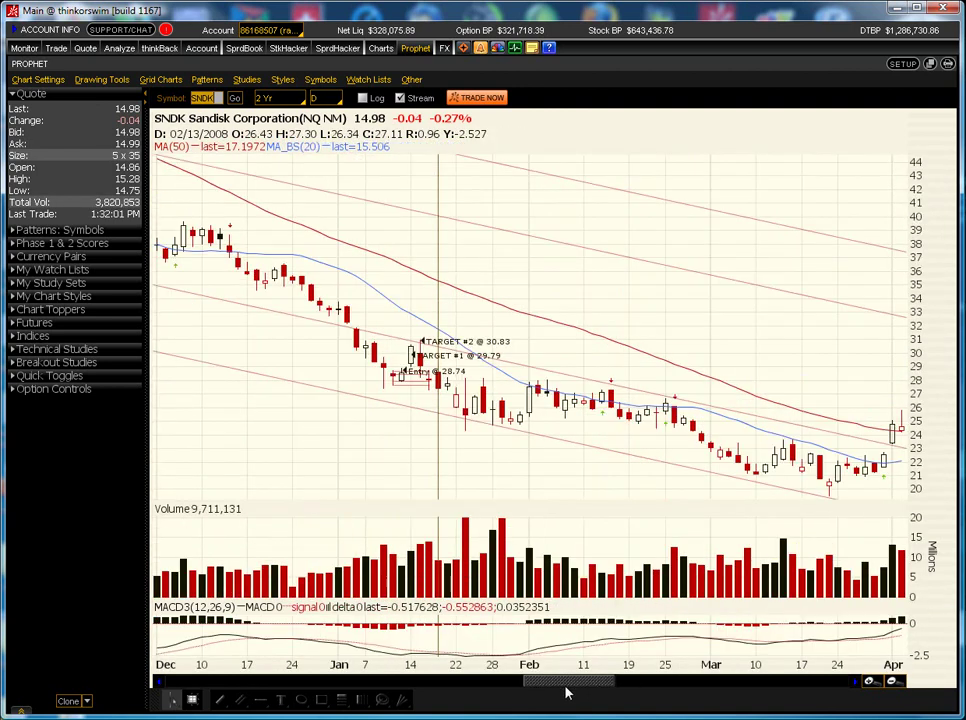
mouse_move(334, 381)
left_mouse_down()
mouse_move(624, 410)
mouse_move(604, 424)
left_mouse_up()
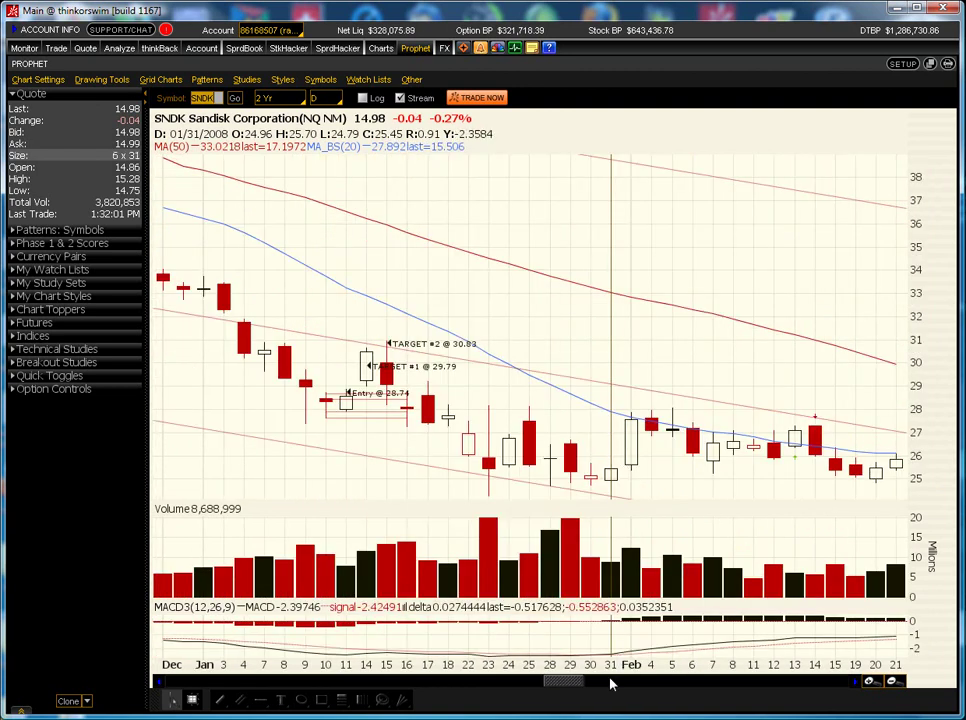
scroll(567, 679, "up", 2)
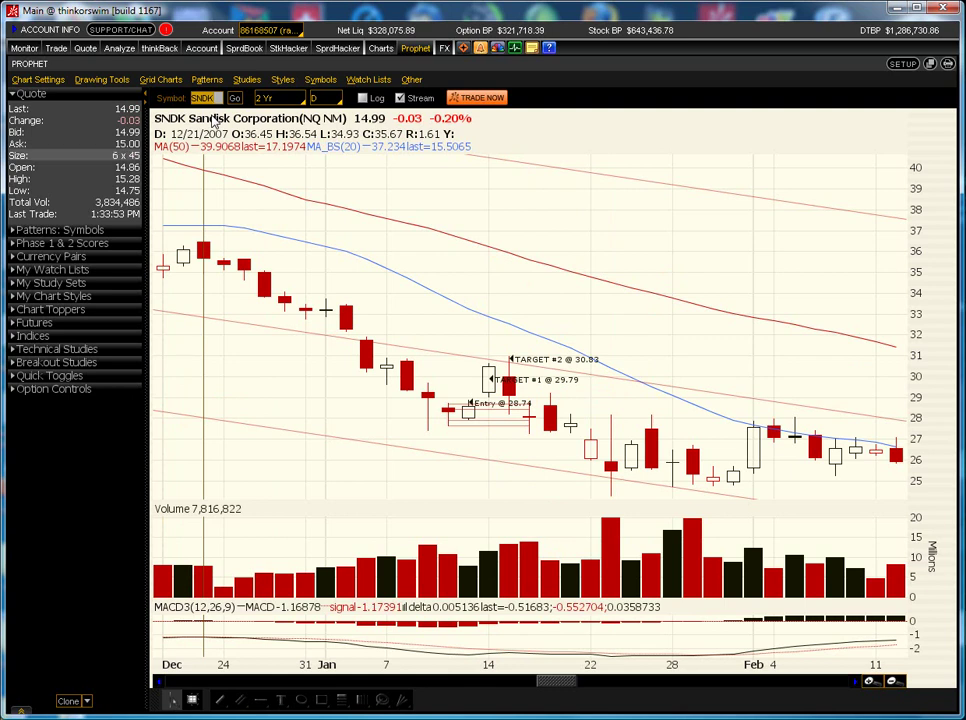
- Load the POT chart and draw an oval around the August 21 to 25 candles, from about 186.5 down to 177
key("Return")
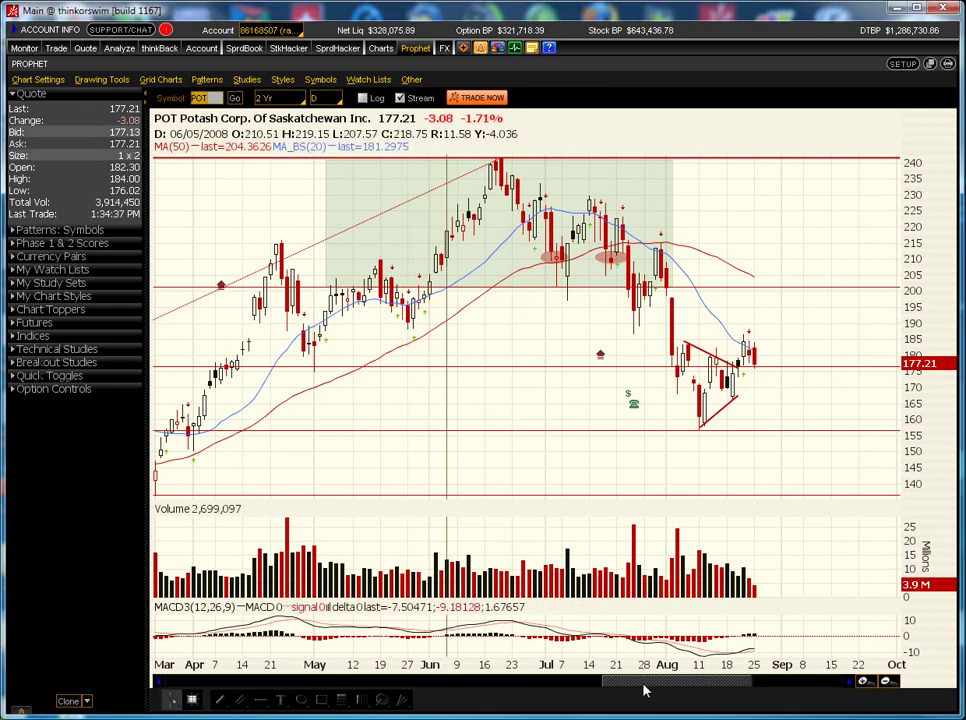
left_click_drag(643, 686, 671, 694)
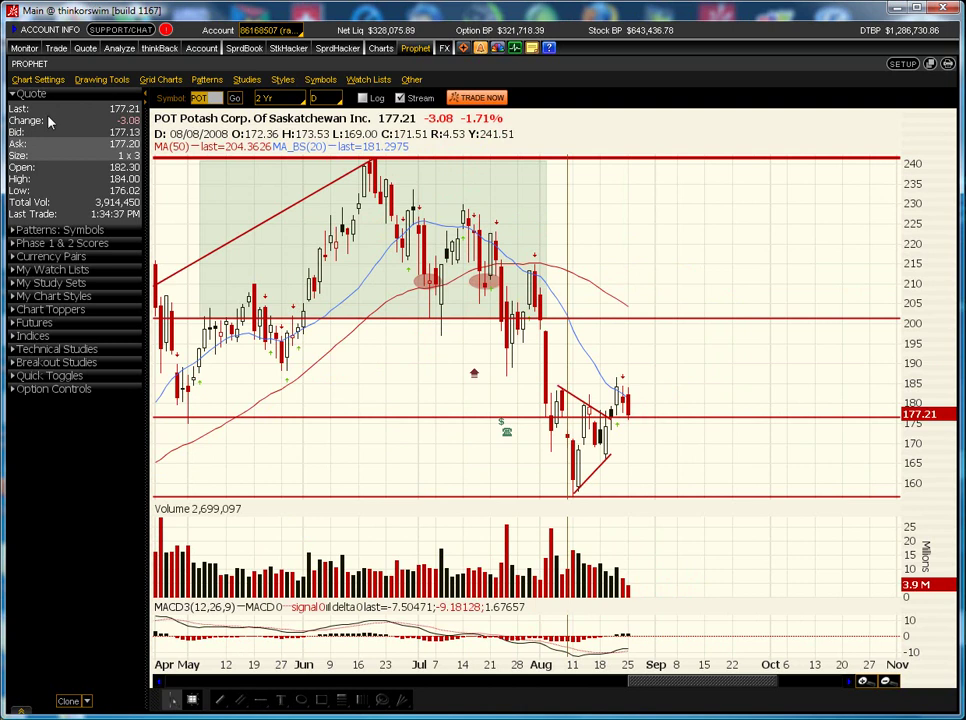
left_click(101, 79)
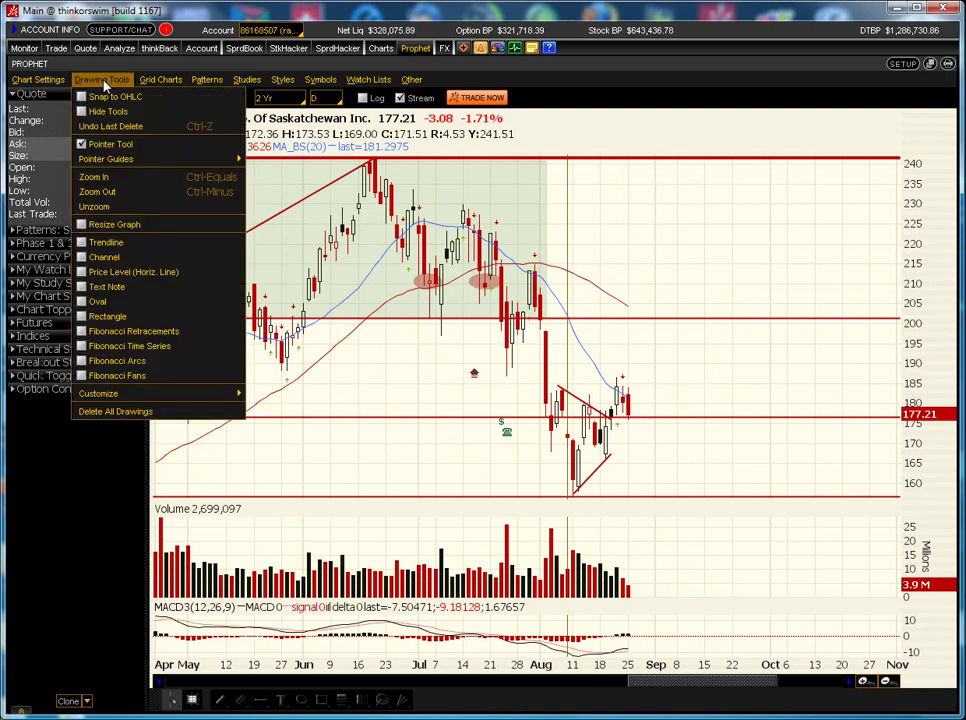
left_click(97, 301)
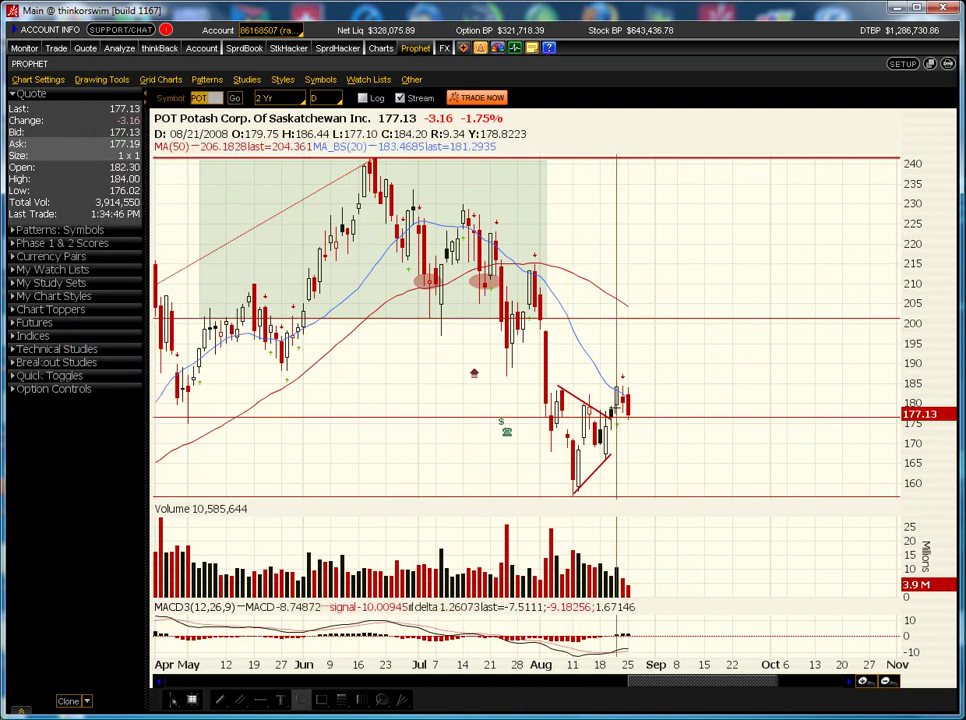
left_click_drag(610, 377, 632, 416)
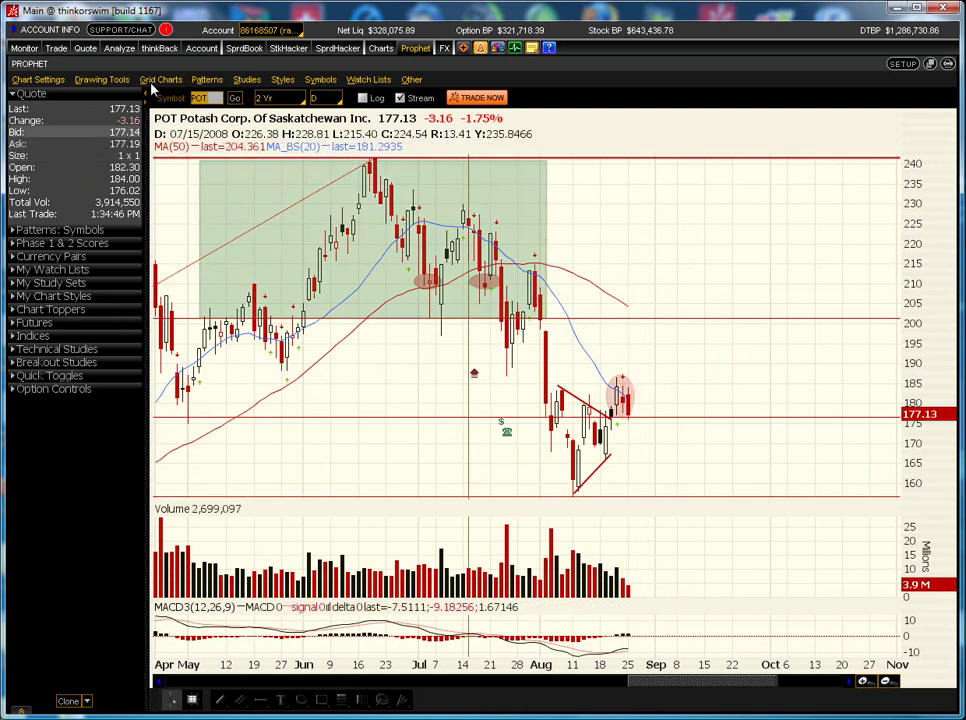
- Draw a channel spanning the August 22 candle's high and low on the POT chart, extending forward beyond September
left_click(101, 79)
left_click(100, 254)
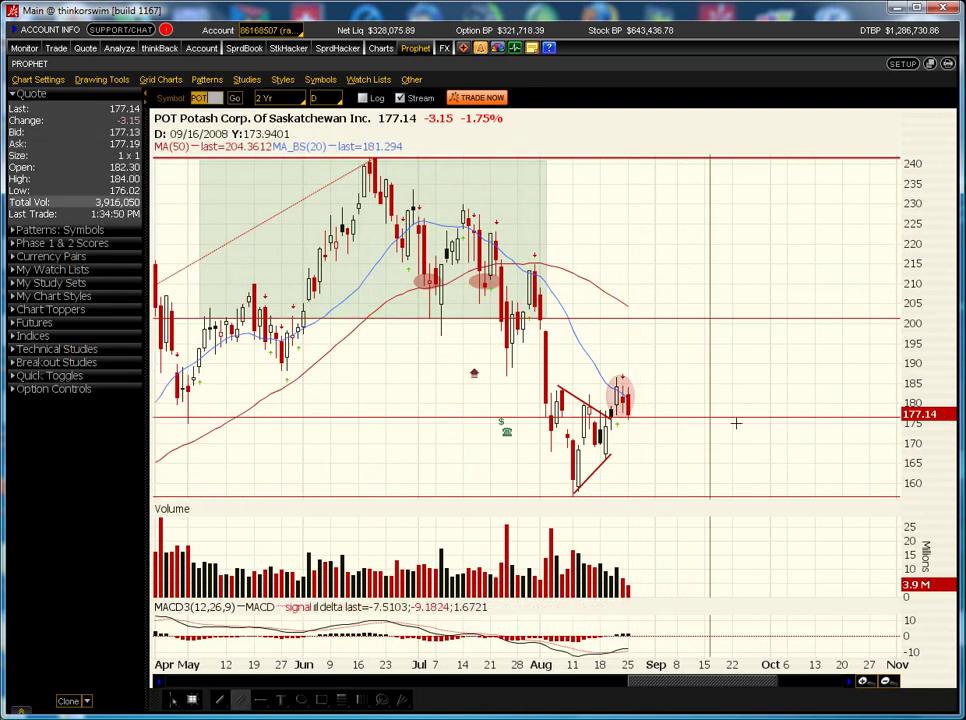
mouse_move(622, 390)
left_mouse_down()
mouse_move(681, 388)
mouse_move(679, 410)
left_mouse_up()
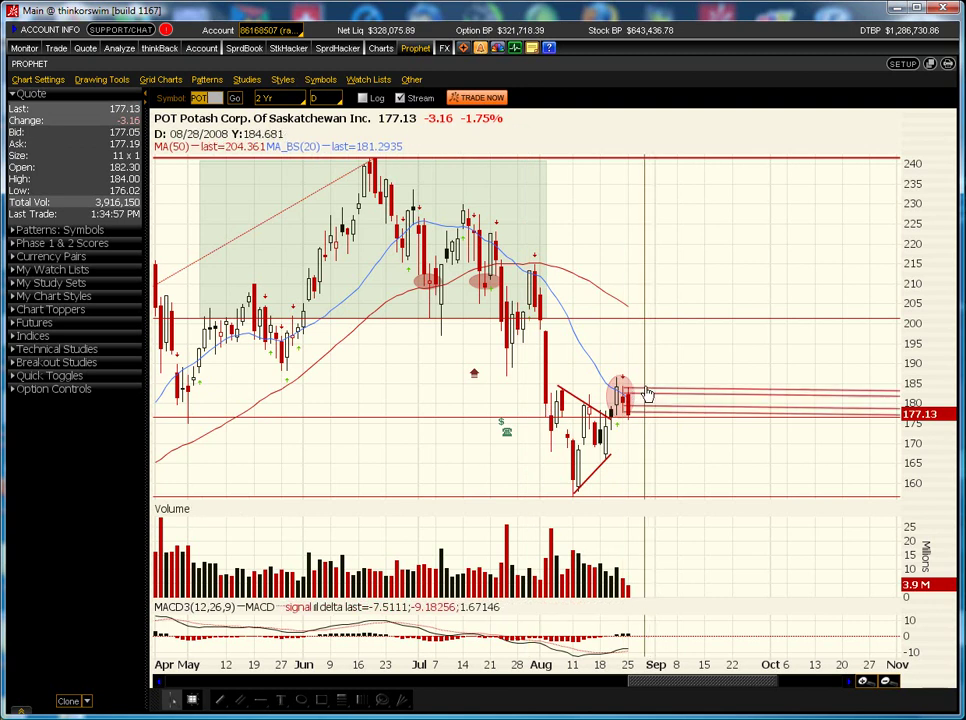
scroll(647, 388, "up", 3)
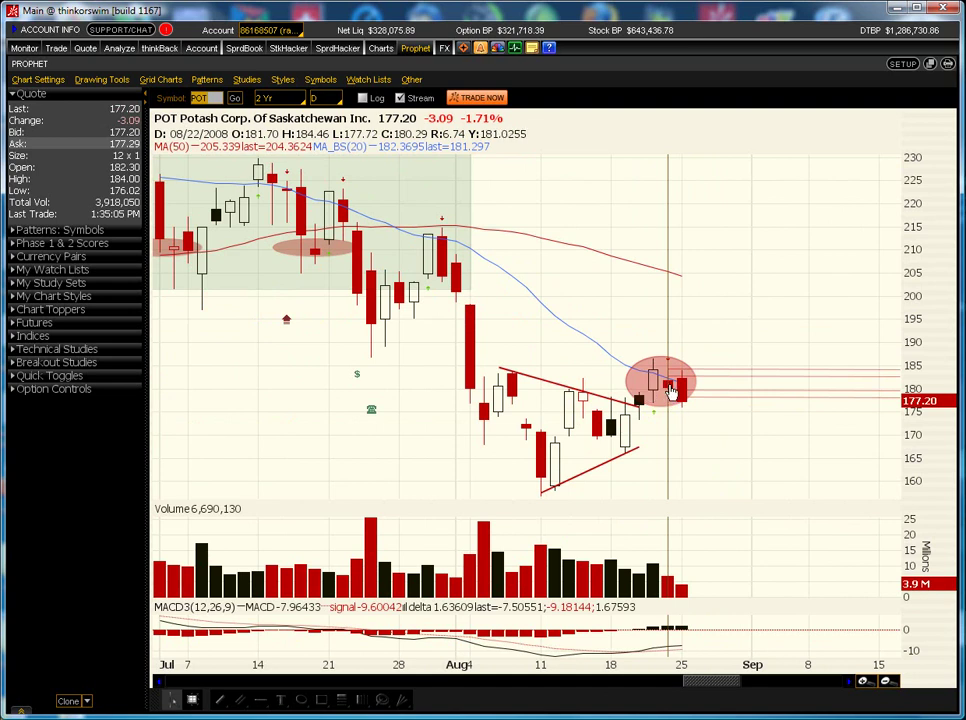
mouse_move(672, 391)
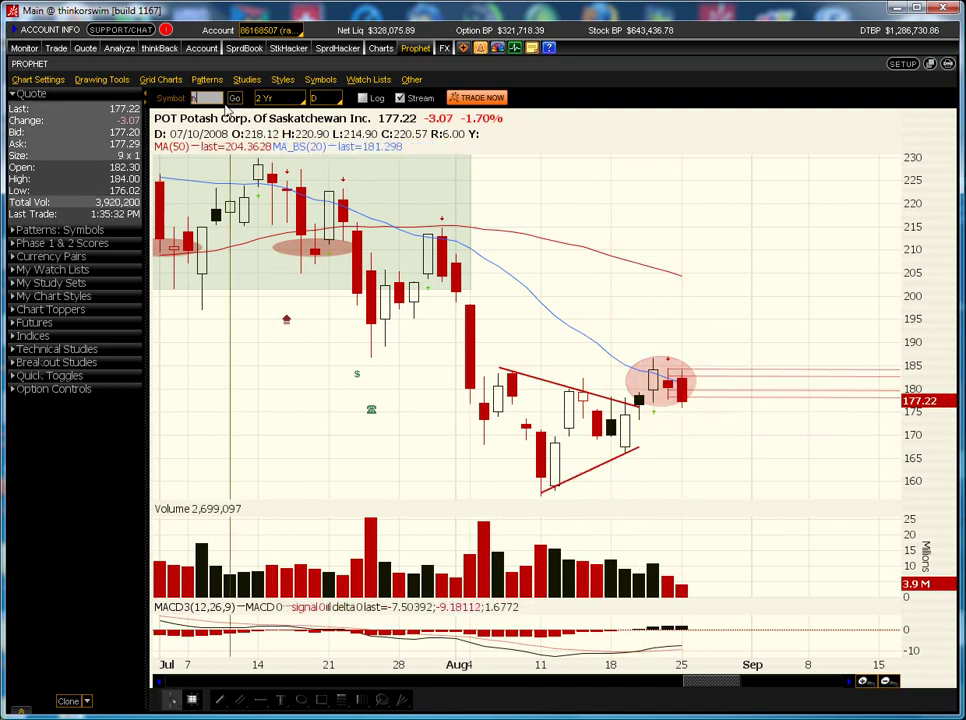
- Load the NVDA chart and bring the candles from mid-May through July 2007 into view
key("Return")
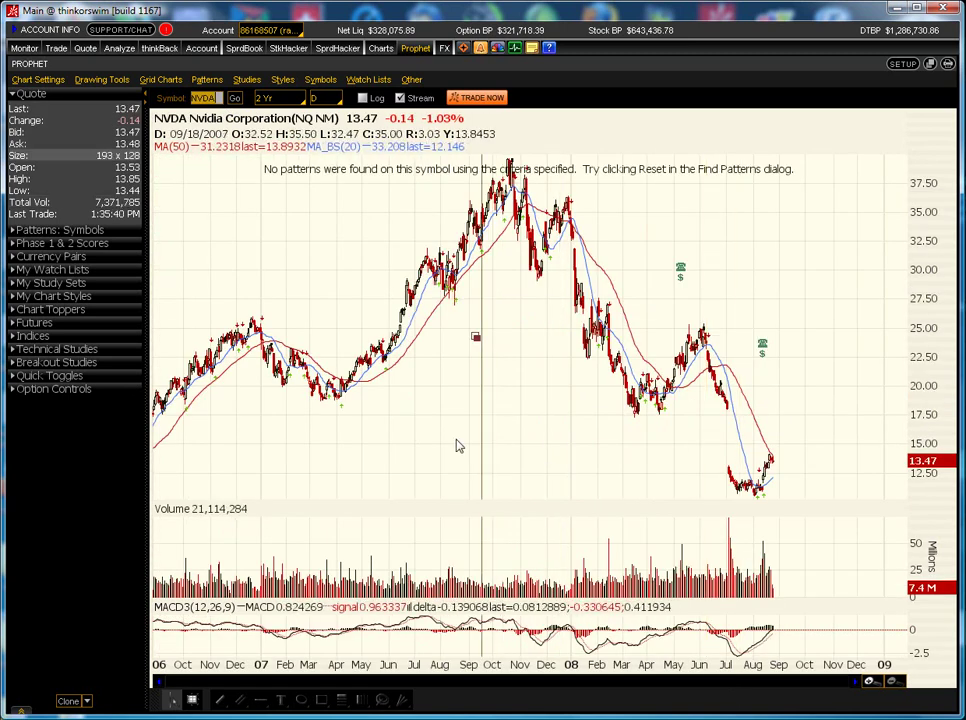
left_click_drag(334, 455, 640, 492)
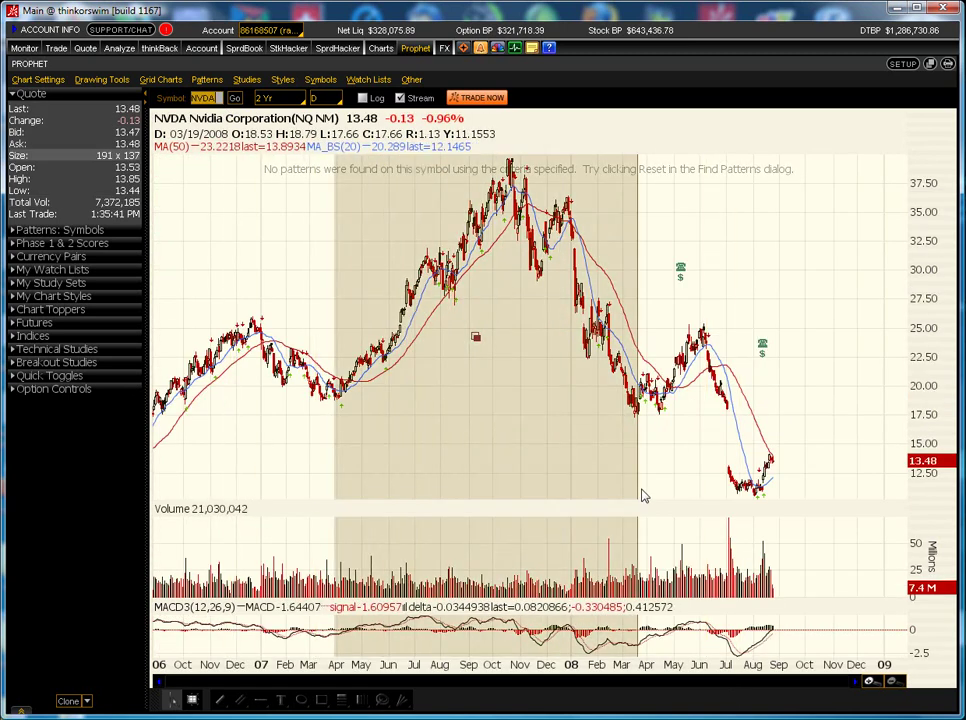
left_click_drag(263, 440, 685, 470)
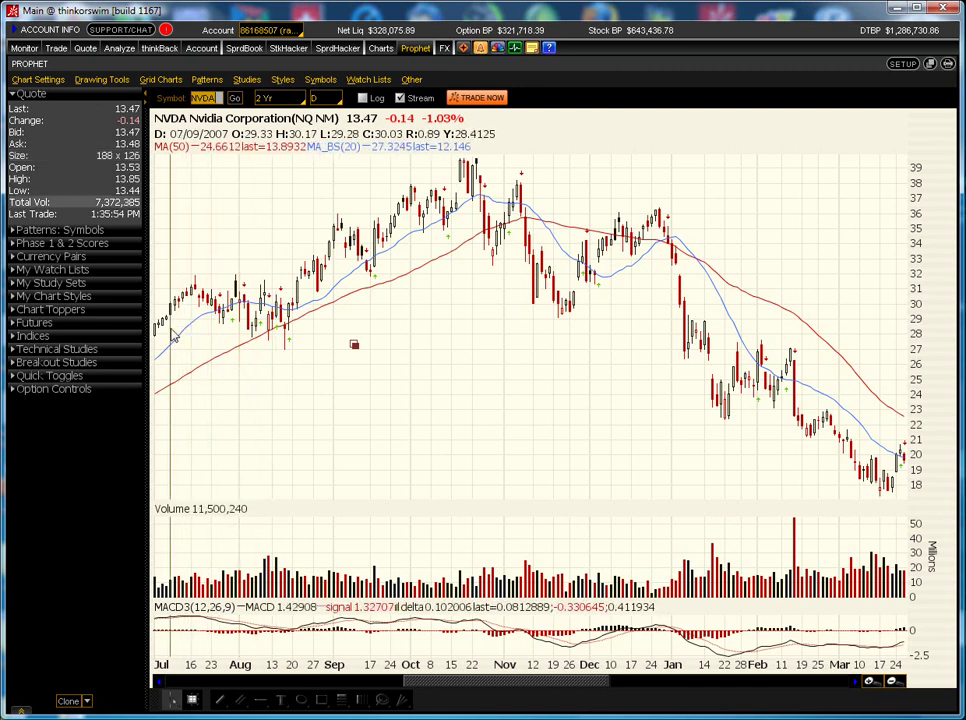
left_click_drag(181, 338, 393, 337)
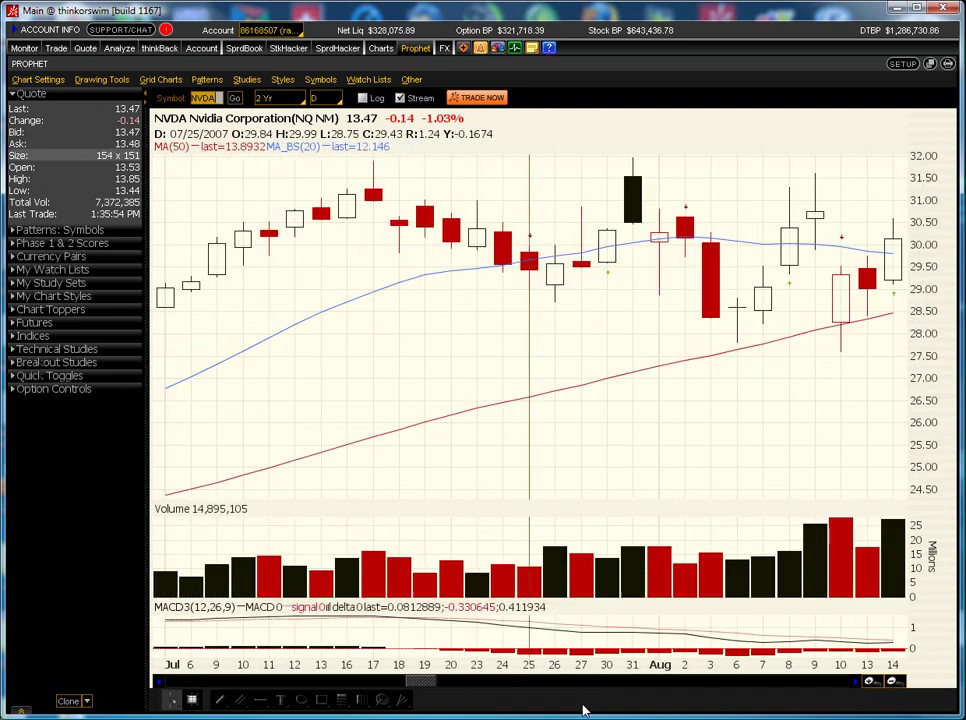
left_click_drag(528, 340, 186, 484)
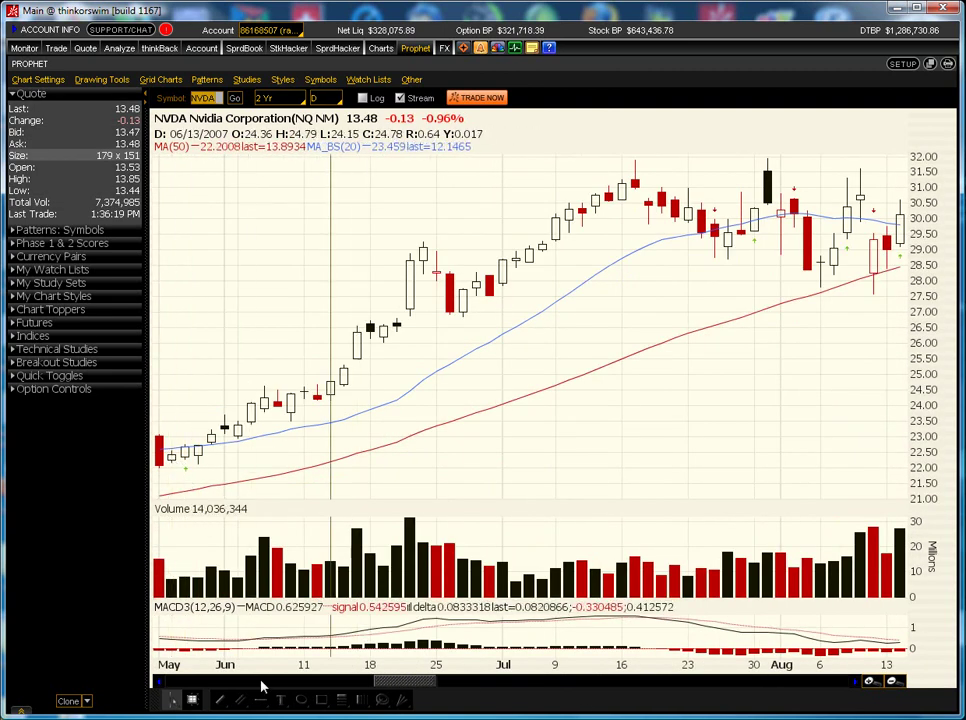
scroll(199, 673, "up", 1)
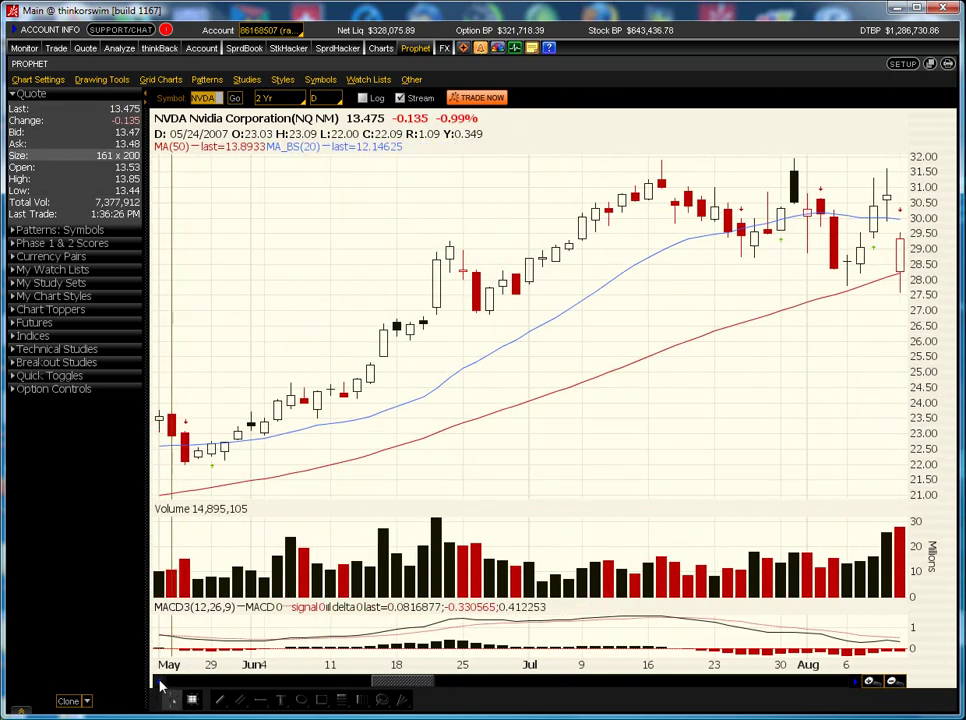
scroll(285, 455, "up", 6)
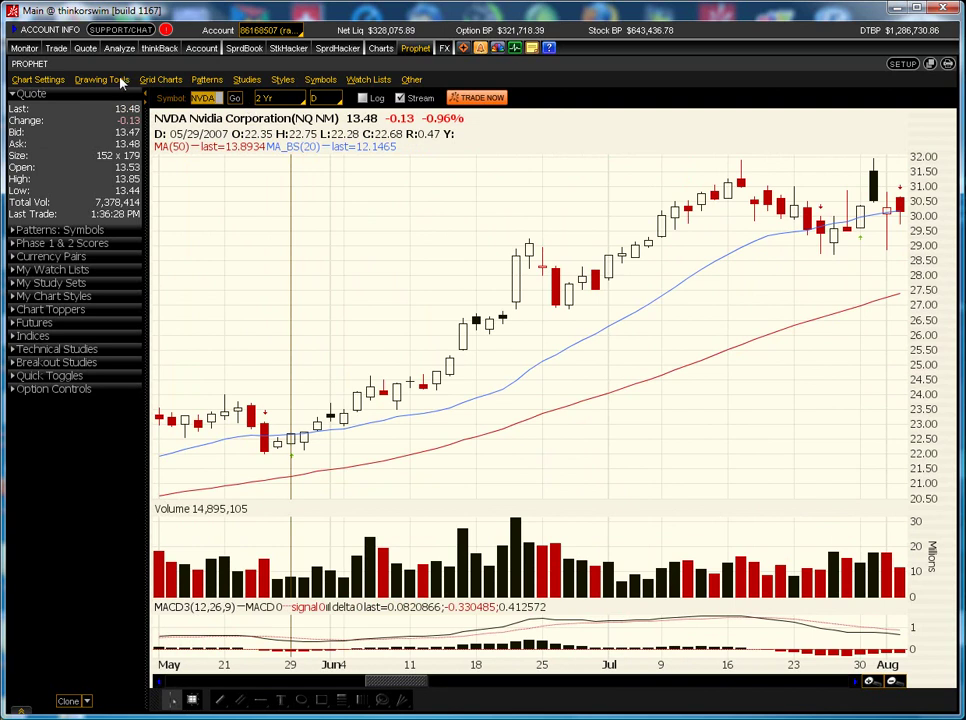
- Draw a channel spanning the May 25, 2007 candle's high and low on the NVDA chart, extending to about June 5
left_click(118, 80)
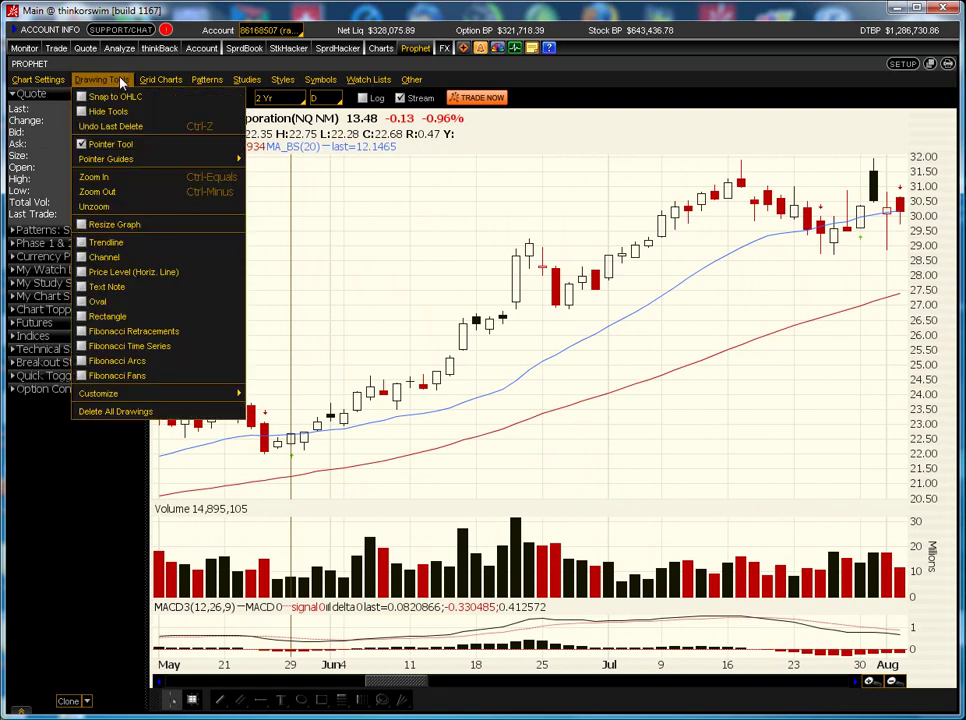
left_click(105, 242)
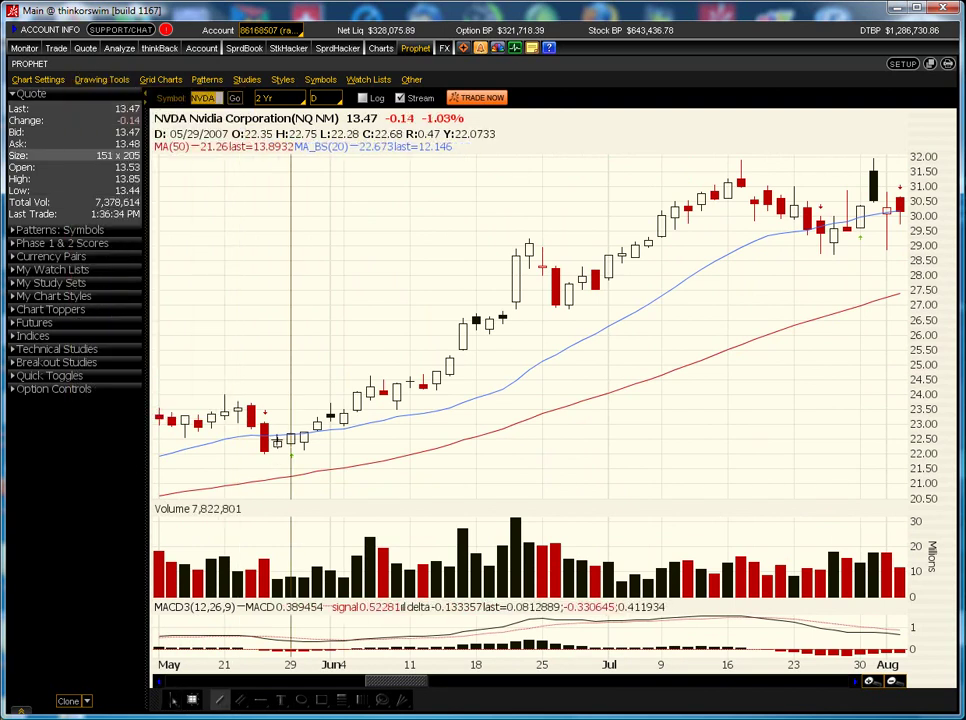
left_click(101, 79)
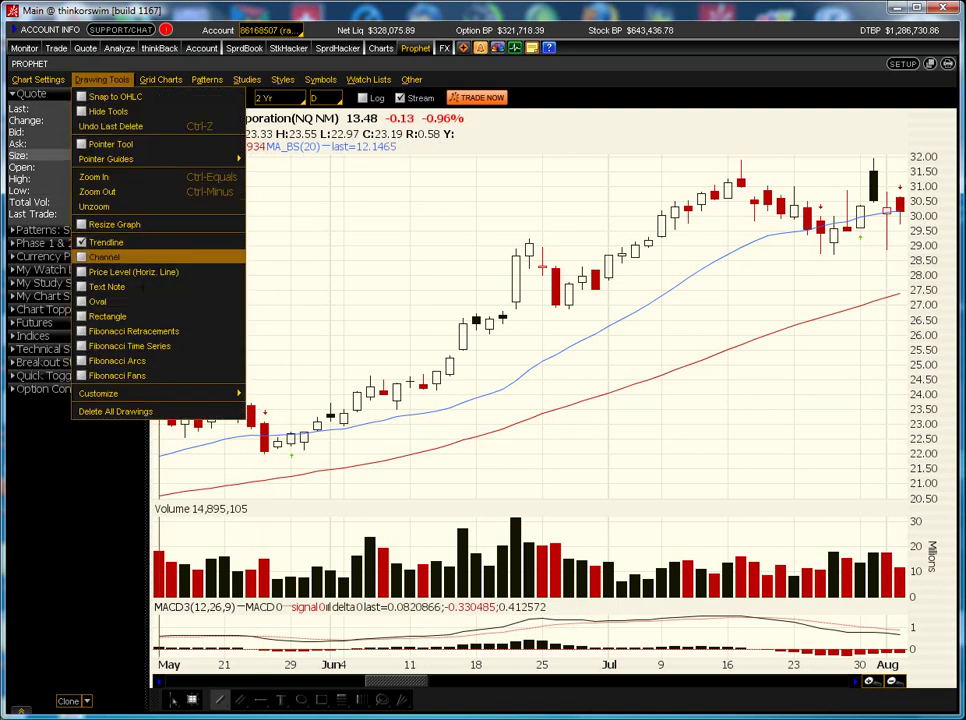
left_click(104, 257)
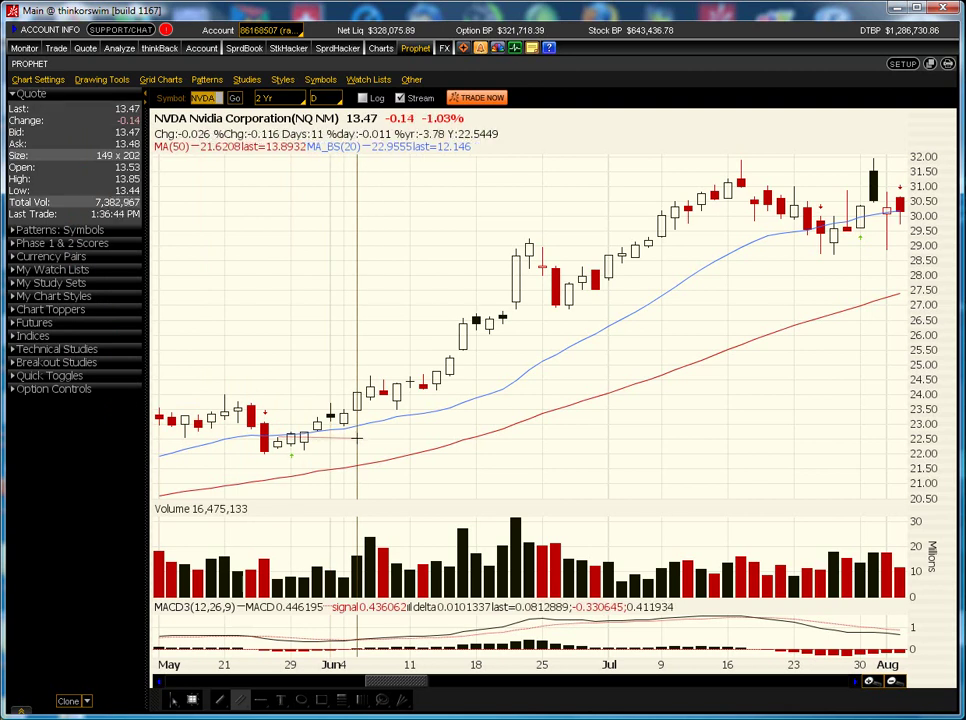
left_click_drag(355, 450, 355, 455)
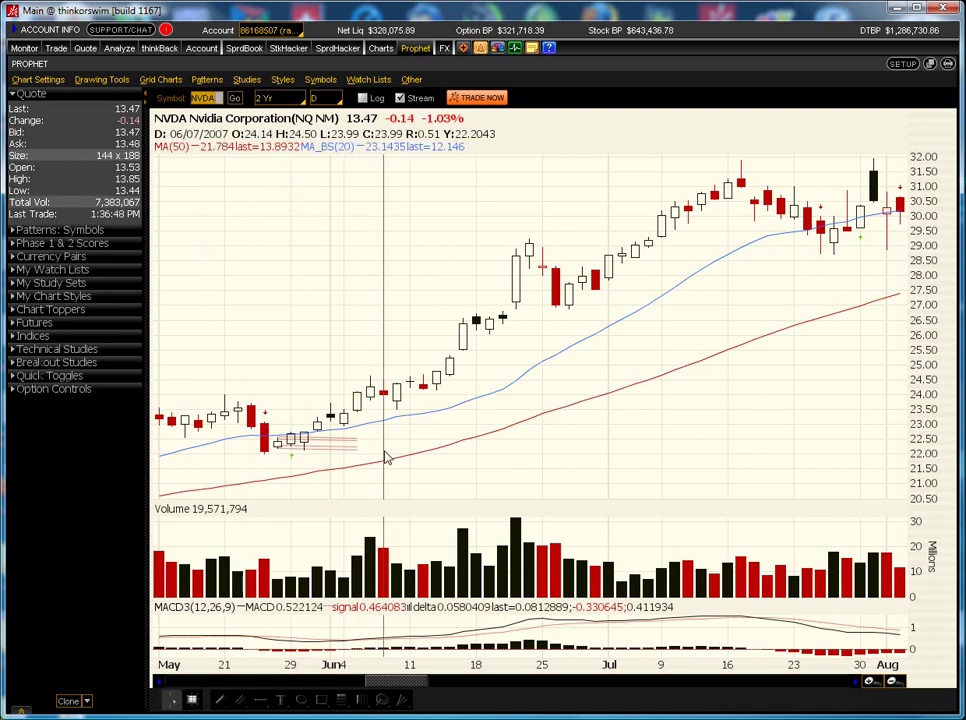
- Place a horizontal price level at the May 24, 2007 candle's low, about 22.00, on the NVDA chart
scroll(381, 498, "up", 3)
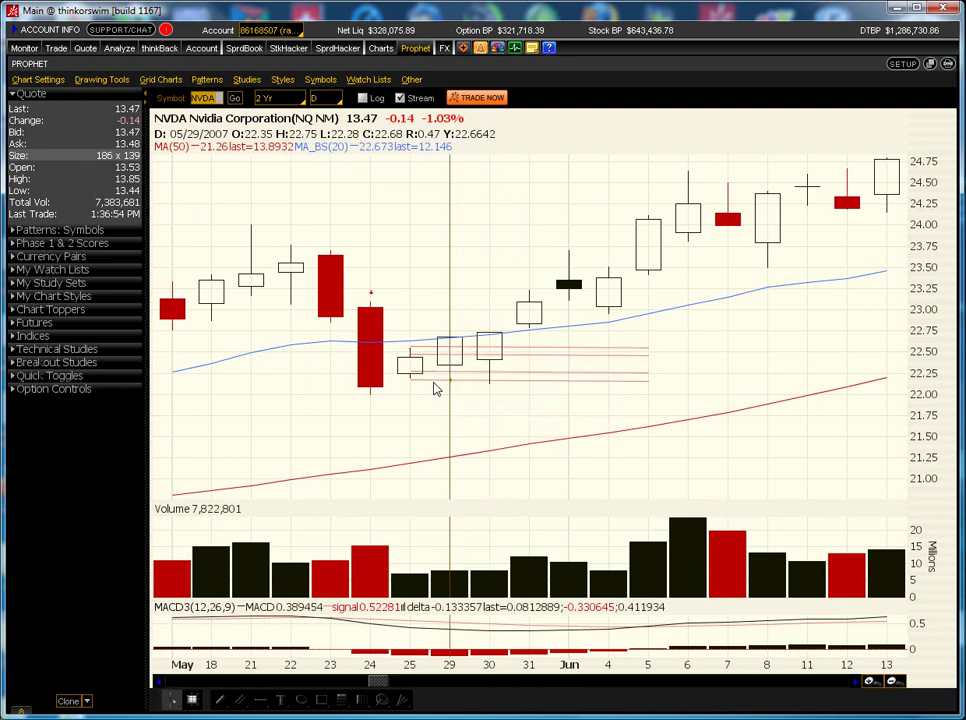
mouse_move(438, 356)
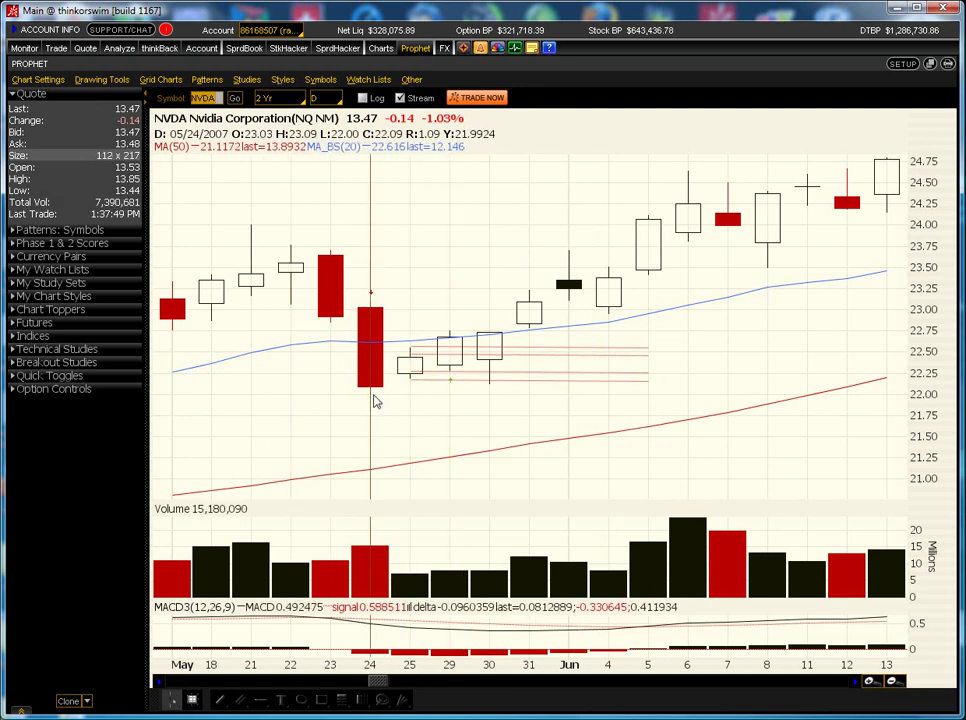
left_click(88, 82)
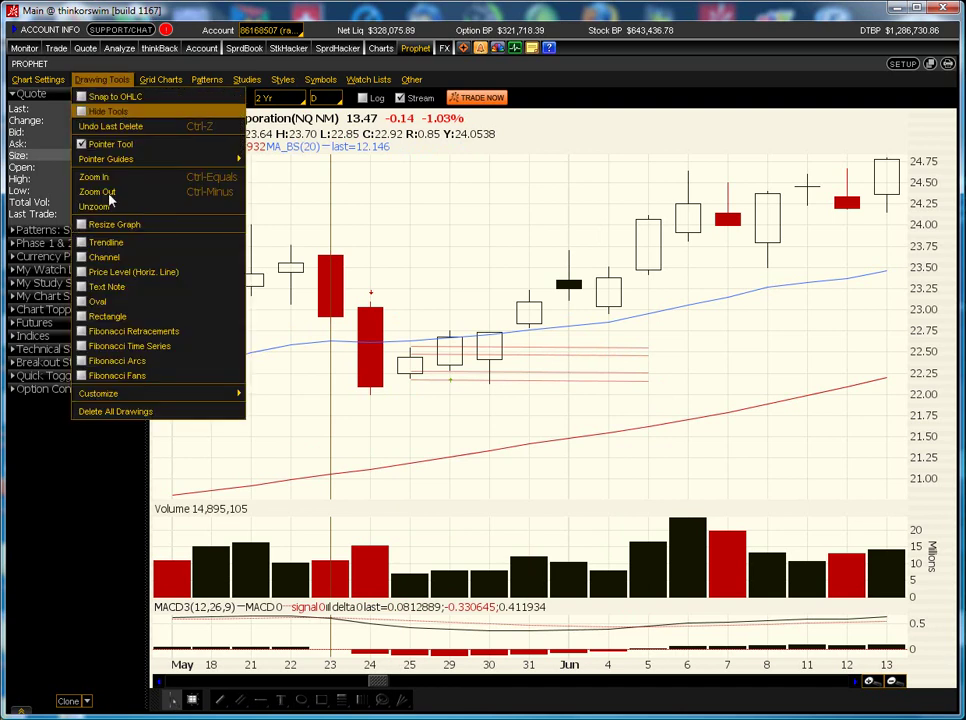
left_click(125, 270)
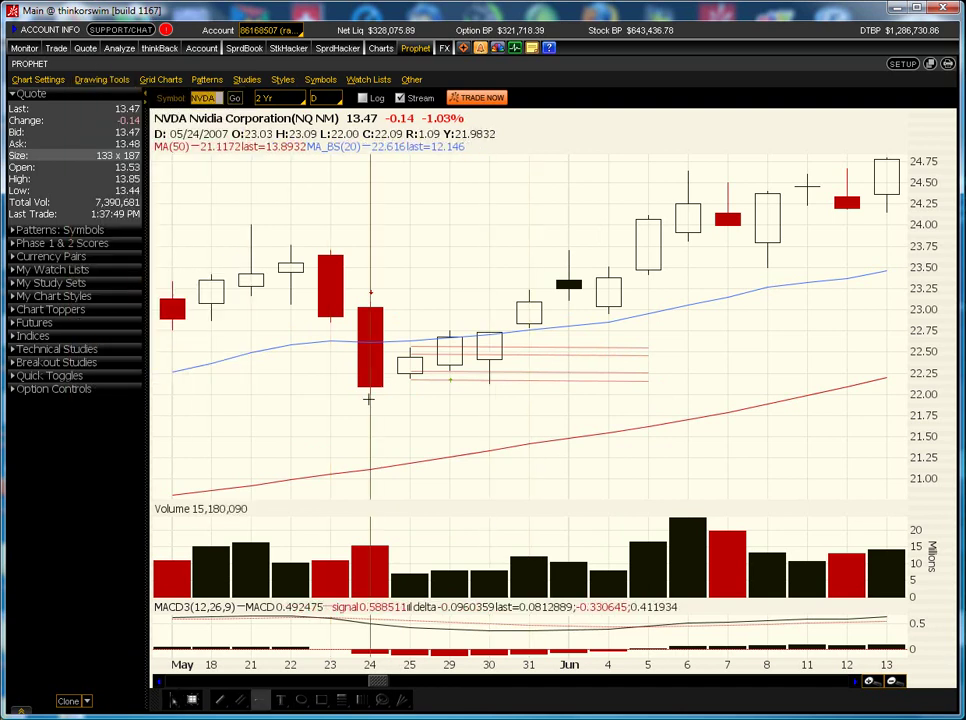
left_click(340, 395)
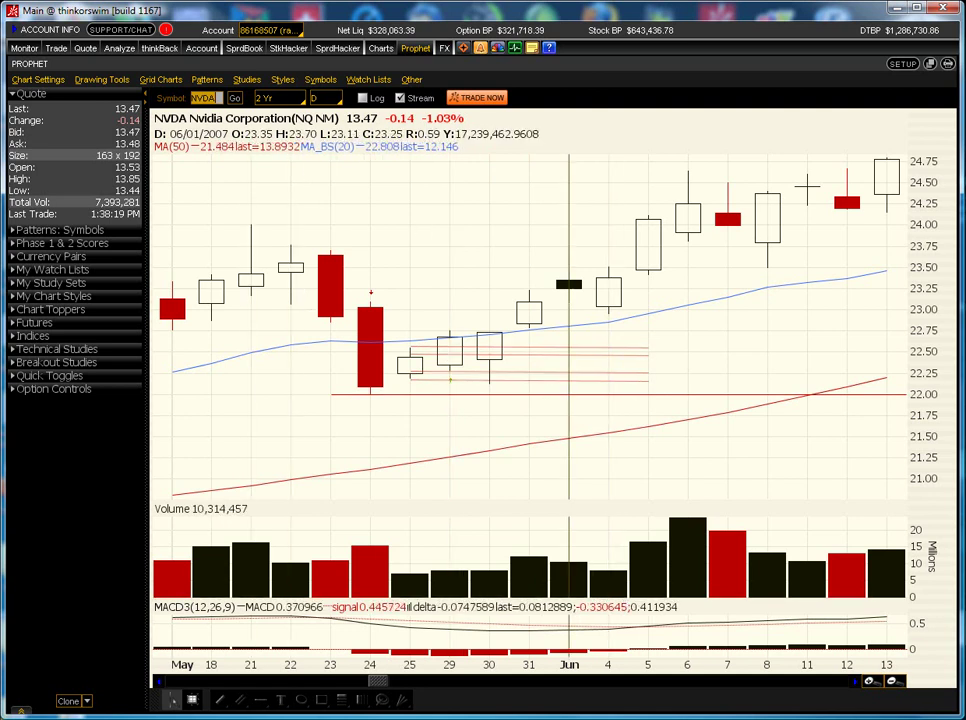
- Draw a channel spanning the August 29, 2007 candle's high and low on the NVDA chart, extending to September 6
left_click_drag(377, 681, 391, 684)
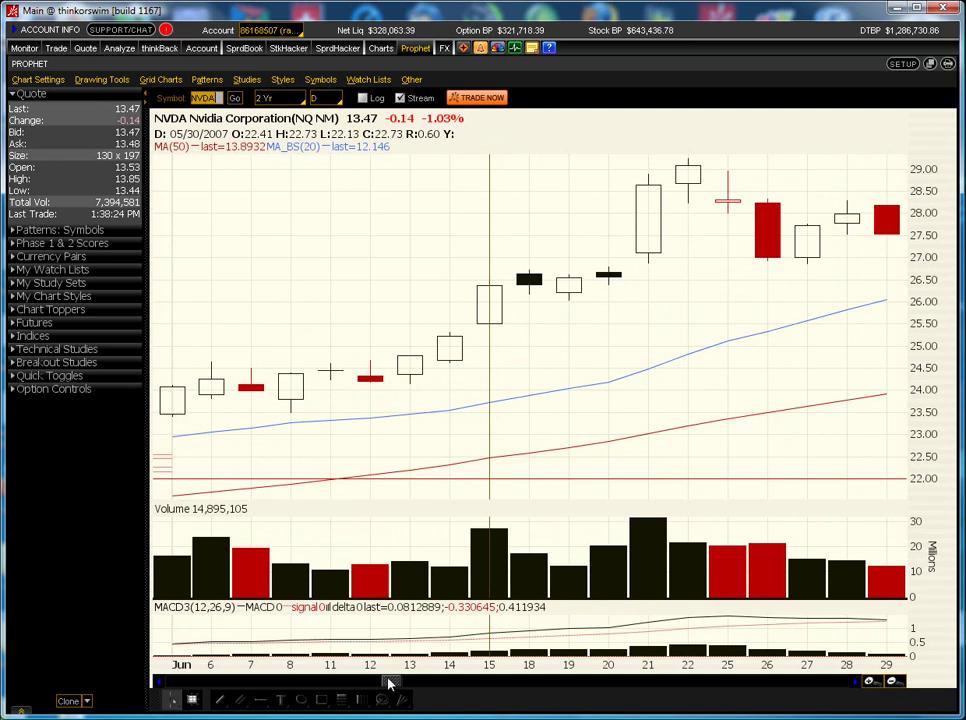
left_click_drag(390, 683, 399, 684)
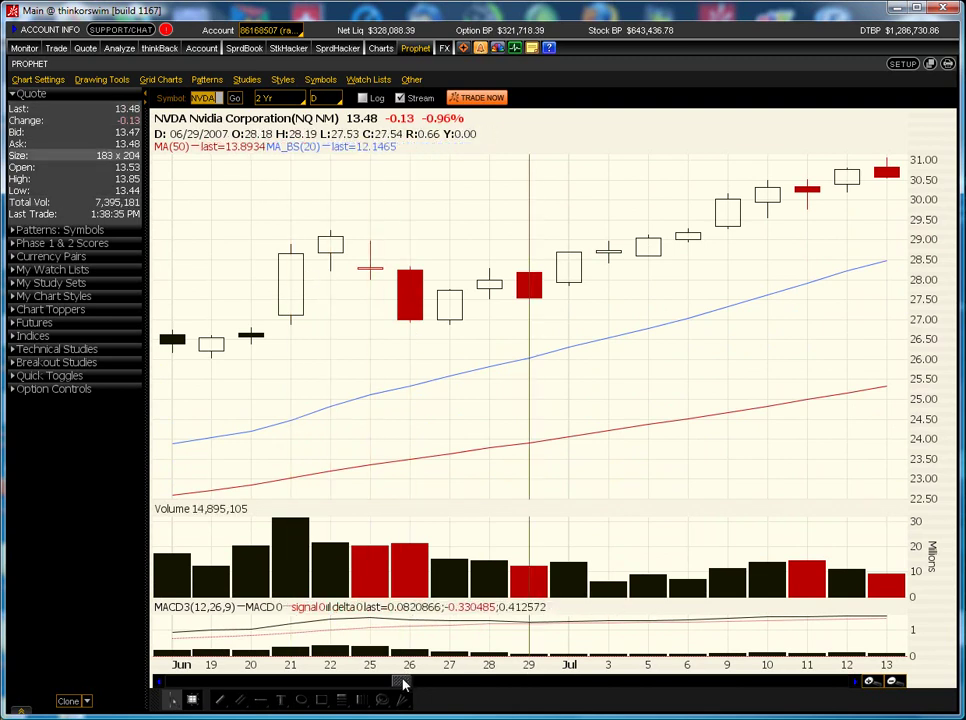
left_click_drag(410, 690, 451, 705)
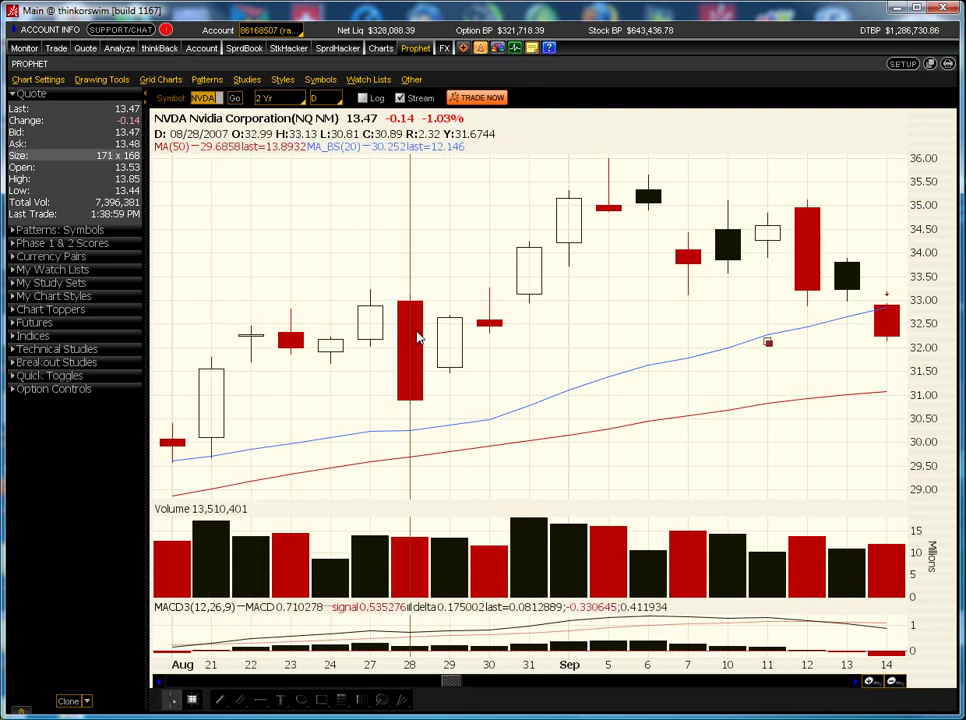
left_click(101, 79)
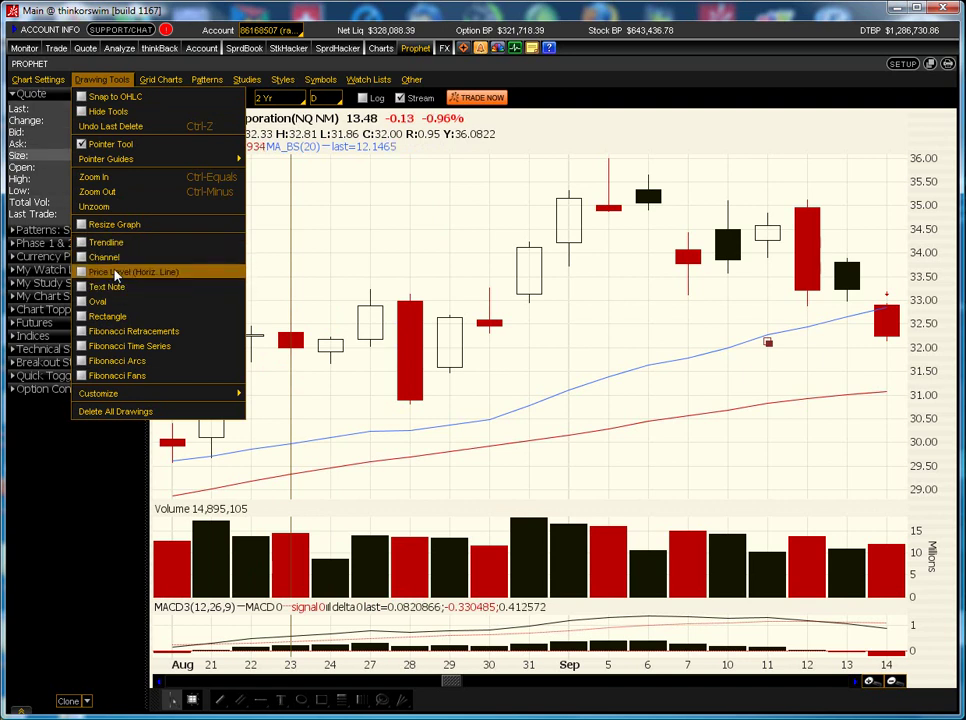
left_click(108, 257)
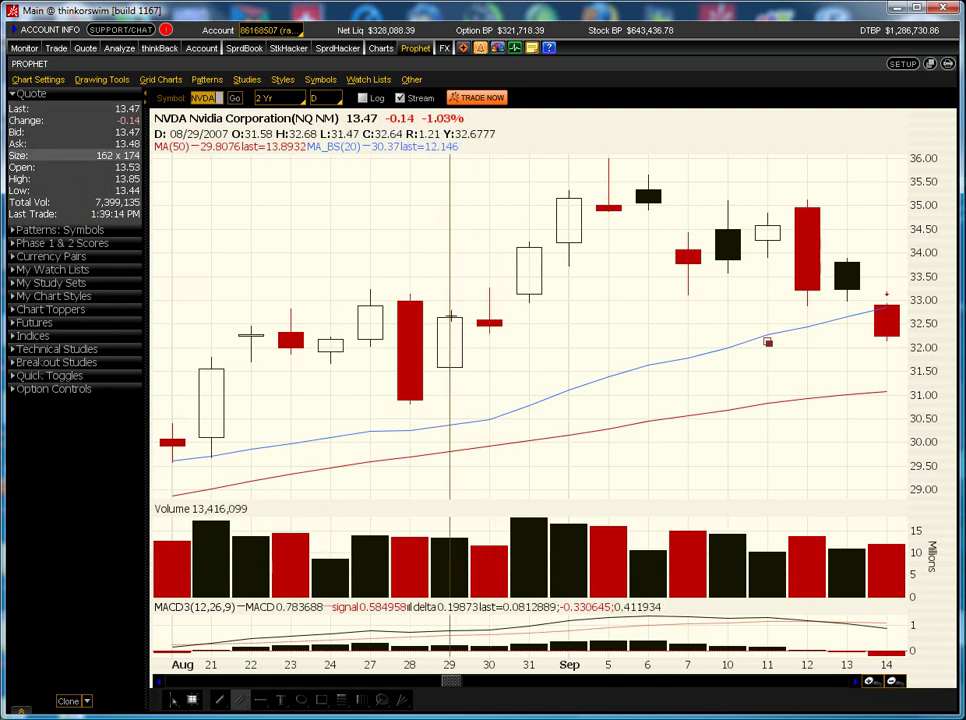
left_click_drag(449, 313, 626, 376)
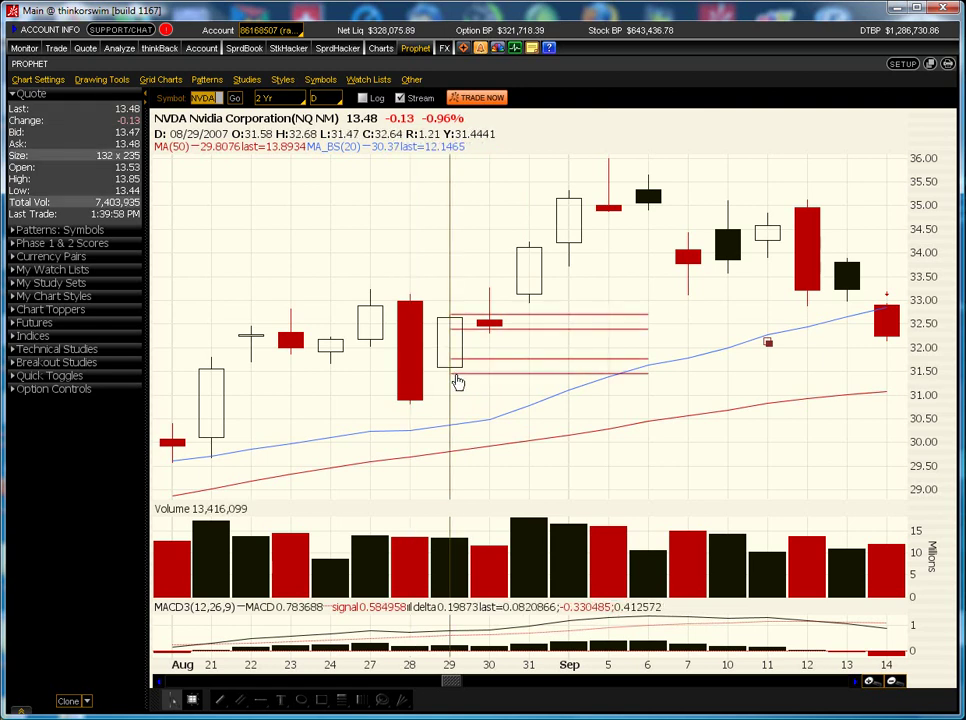
mouse_move(452, 365)
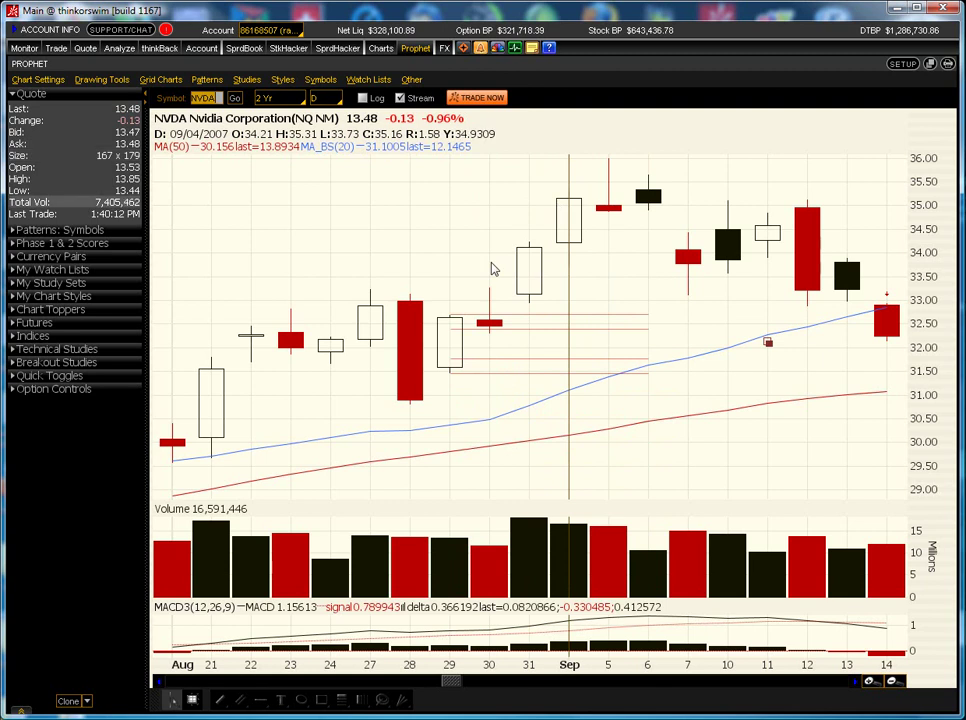
- Draw a channel spanning the October 12, 2007 candle's high and low on the NVDA chart, extending to October 17
left_click_drag(454, 685, 484, 686)
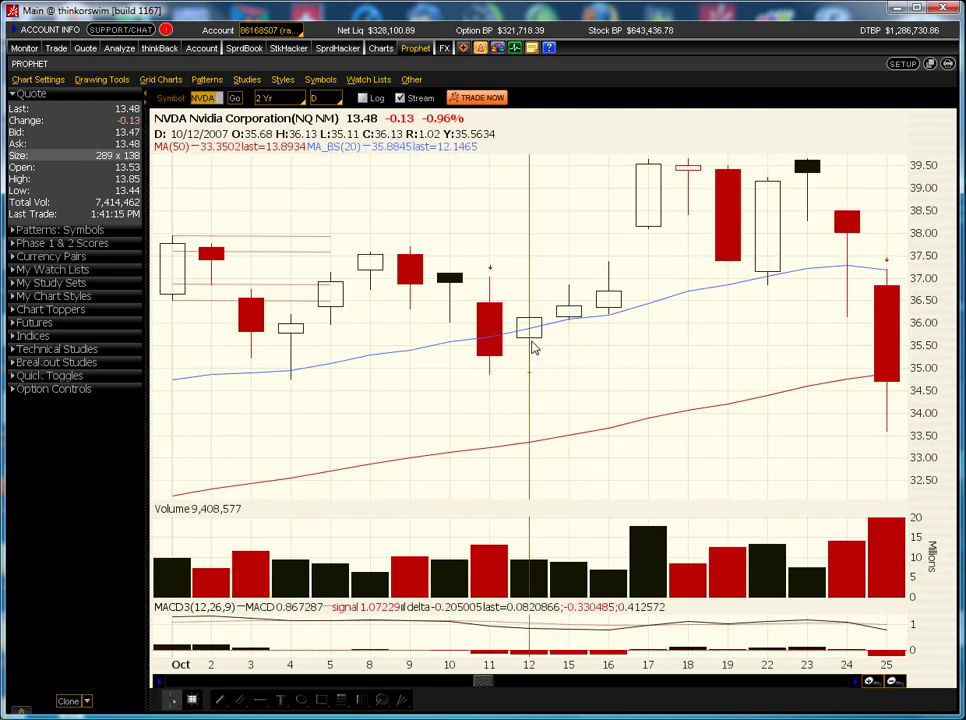
left_click(114, 82)
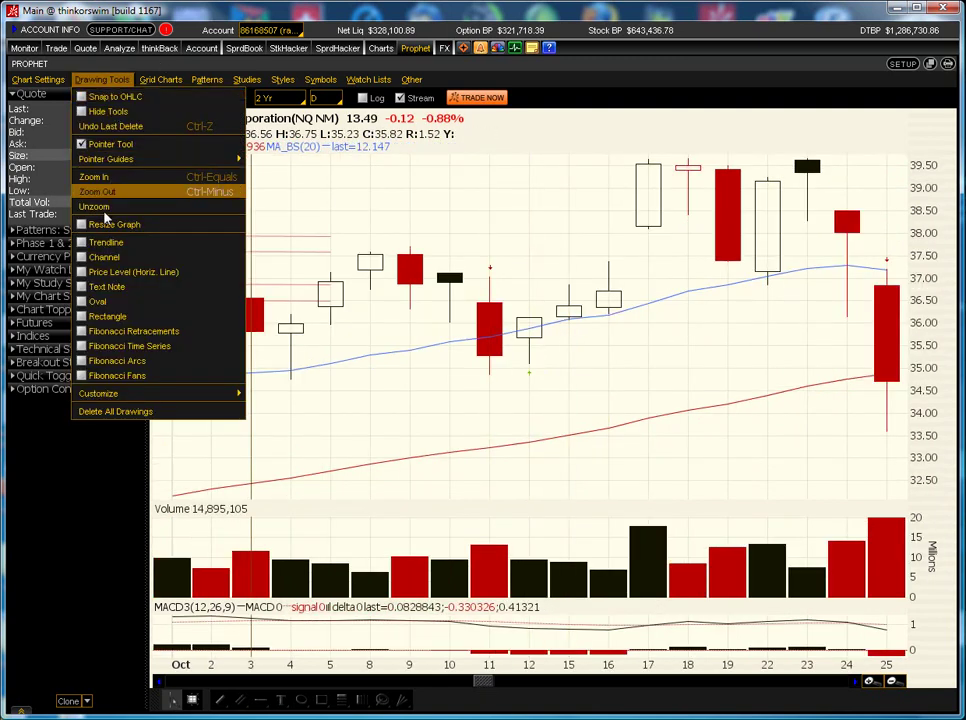
left_click(106, 258)
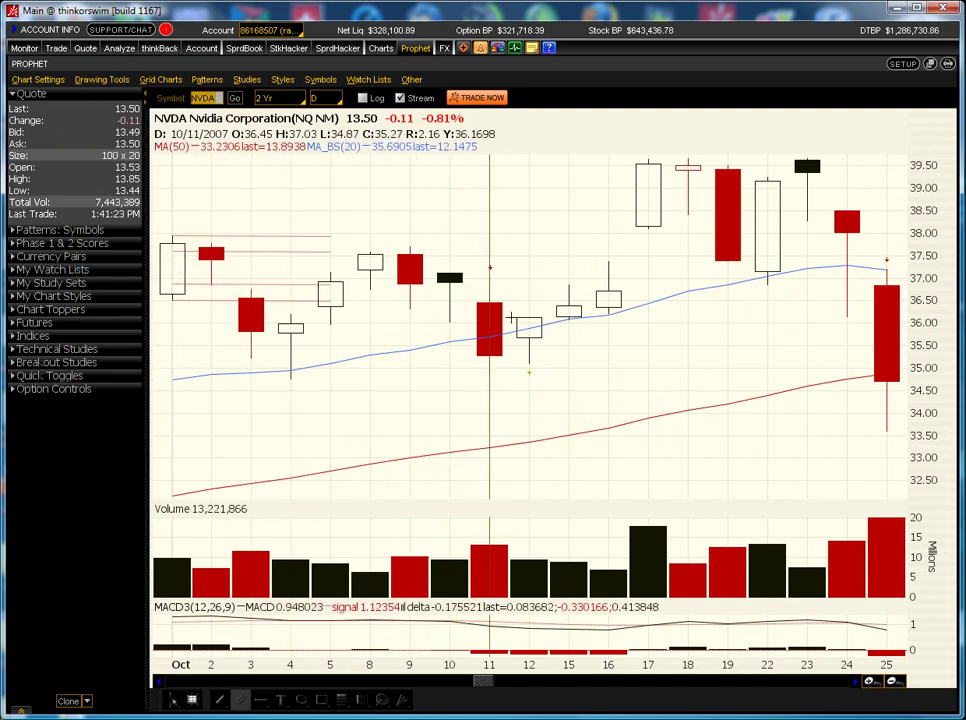
left_click(541, 319)
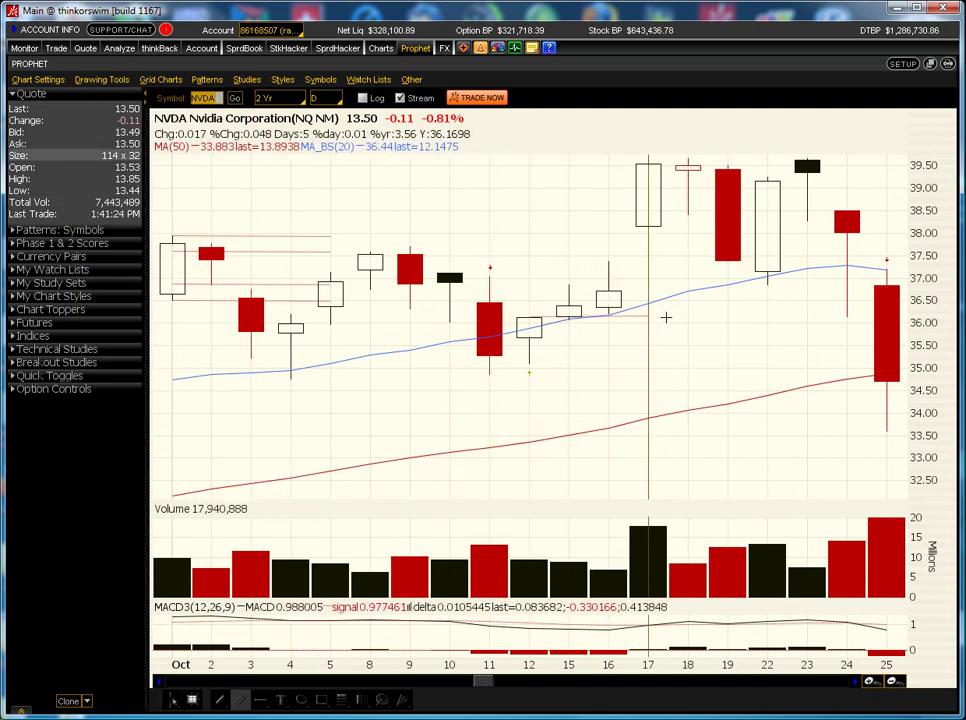
left_click(652, 322)
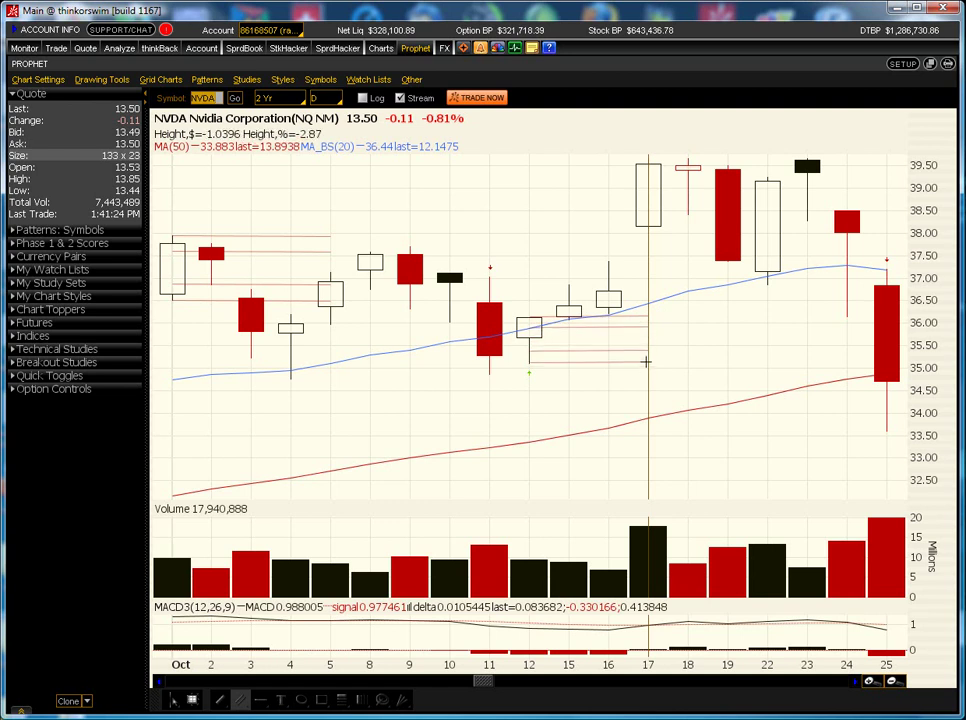
left_click(645, 363)
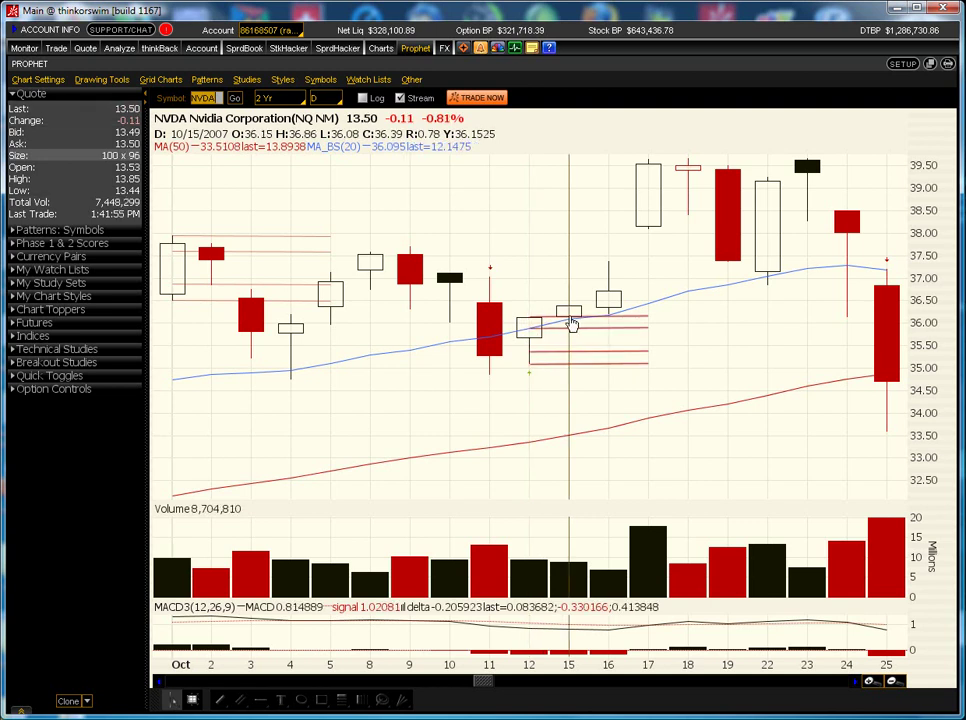
mouse_move(580, 322)
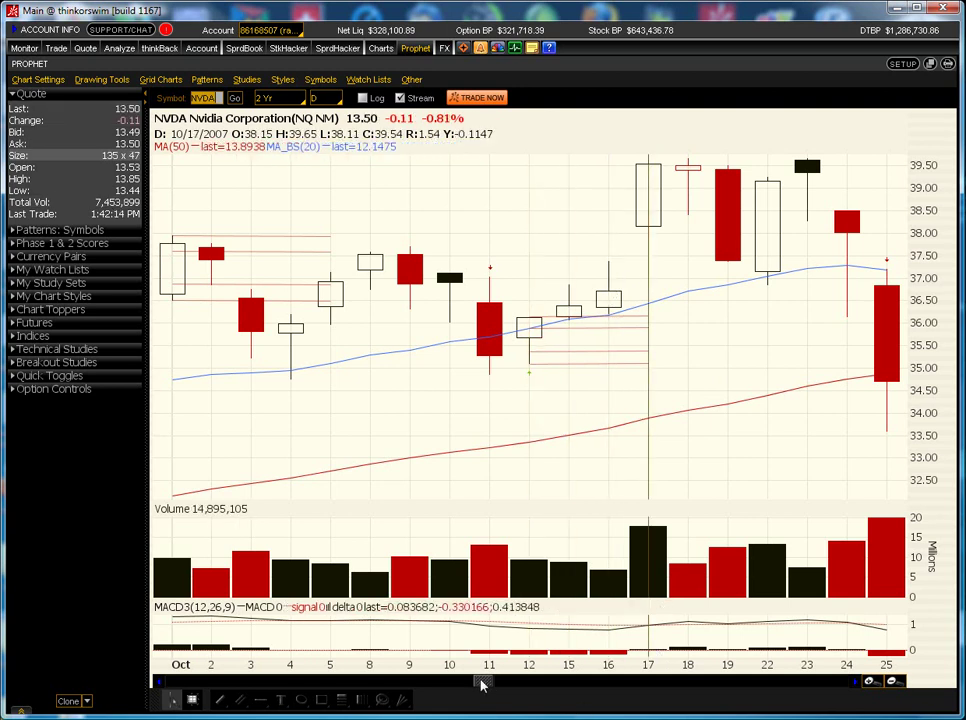
- Load the PG chart from the LOWER HIGHS watch list and bring September 11 through October 31, 2006 into view
left_click_drag(482, 688, 508, 698)
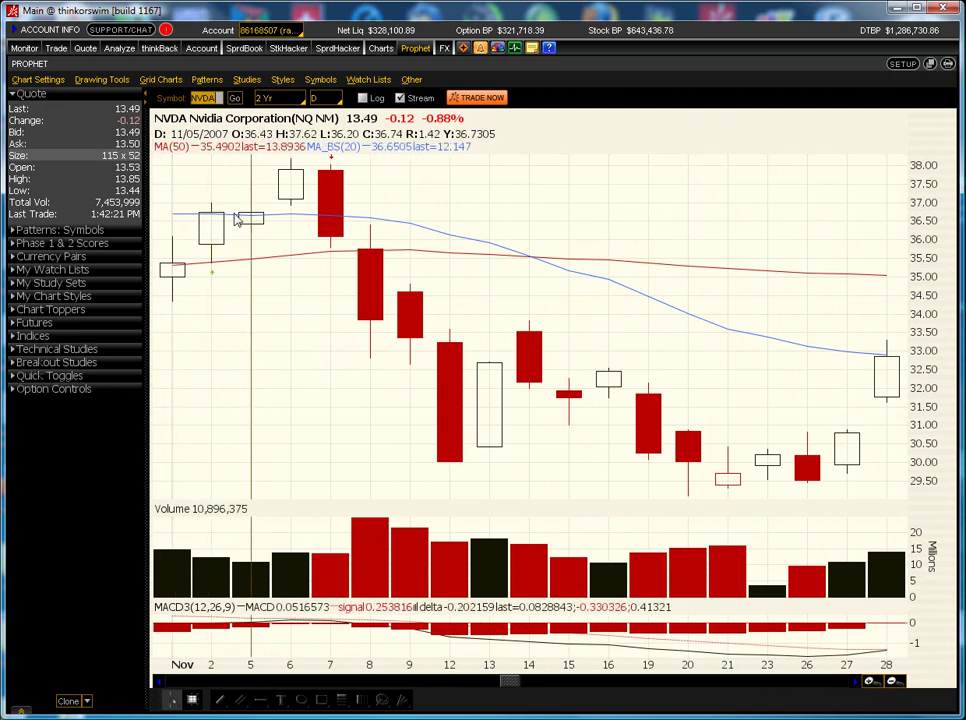
left_click(22, 270)
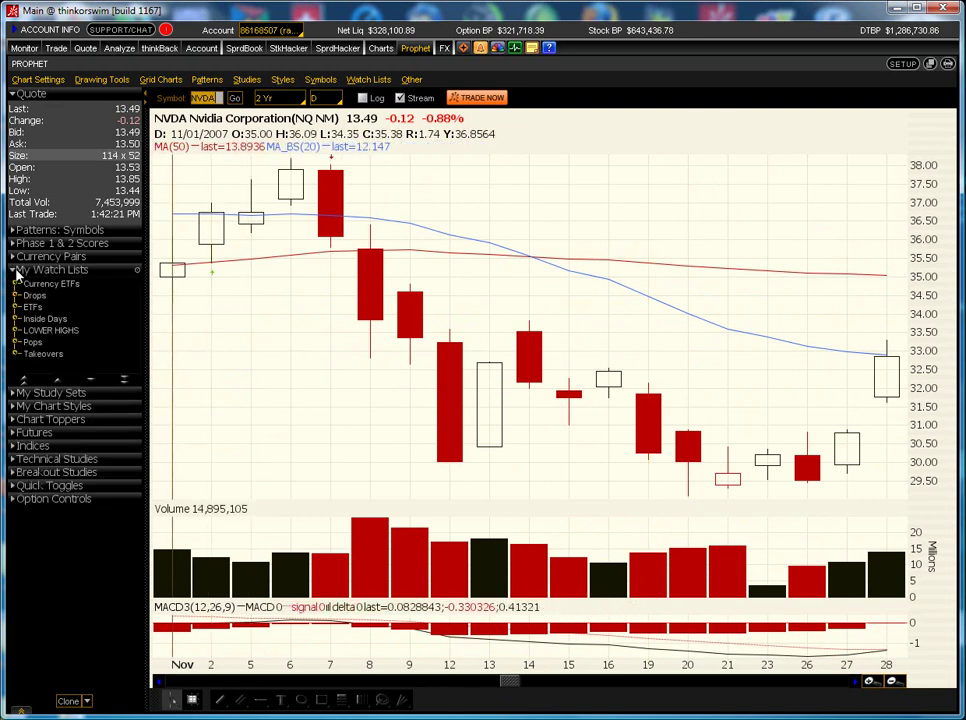
left_click(16, 332)
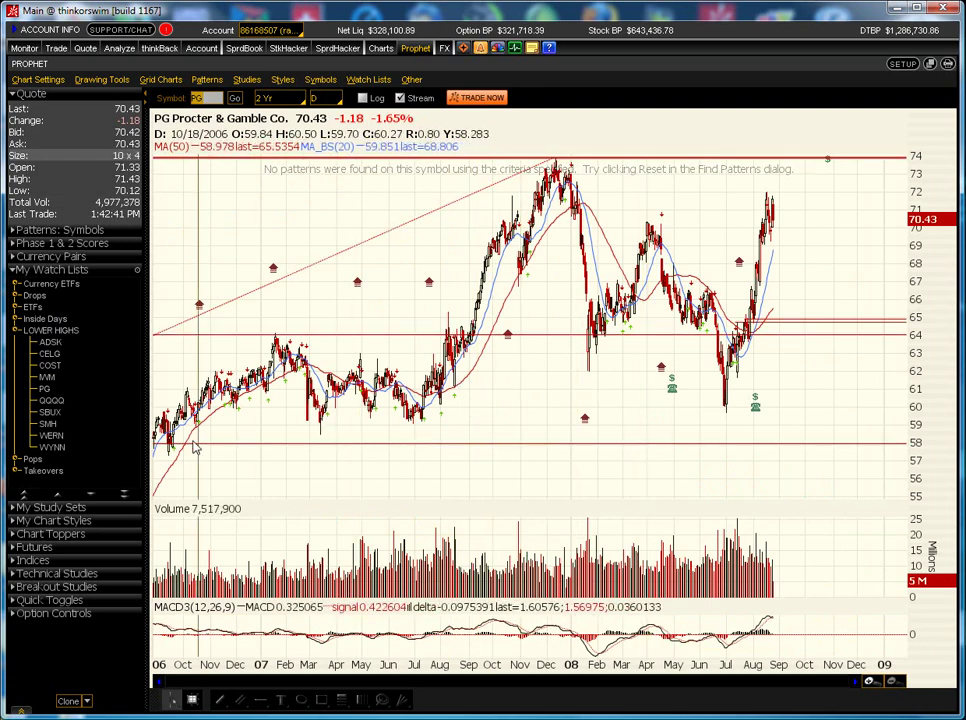
left_click_drag(177, 468, 341, 518)
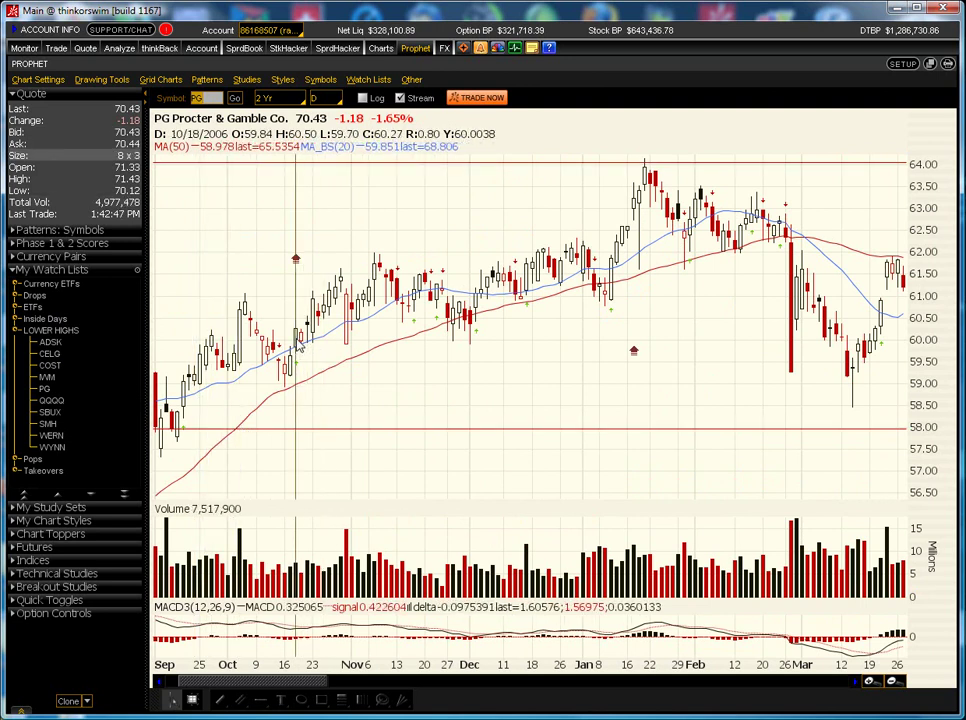
left_click_drag(162, 380, 433, 390)
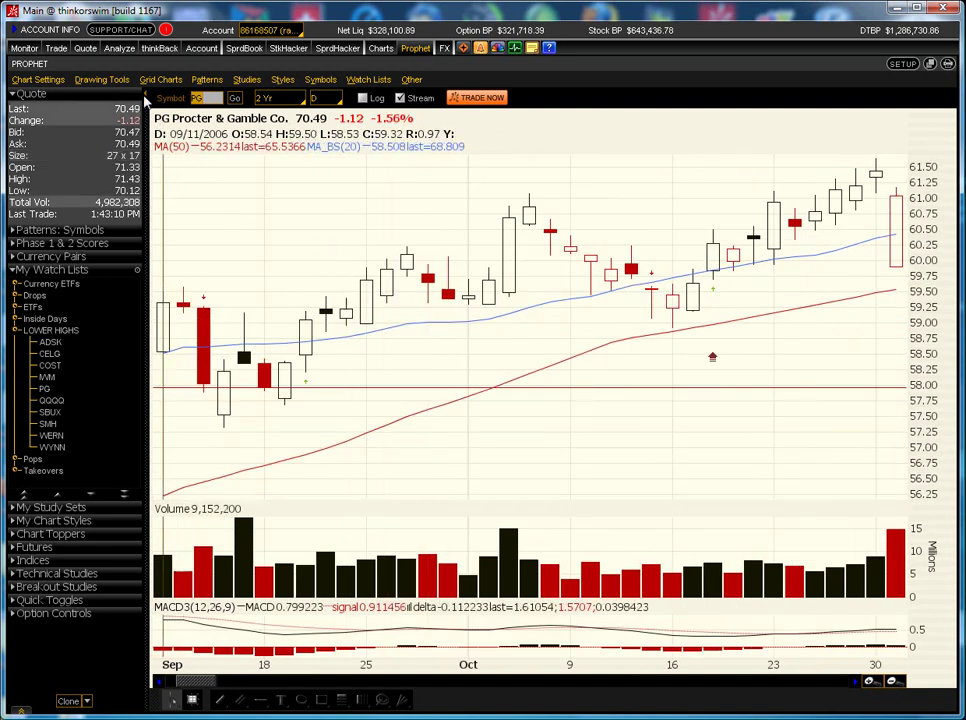
- Draw a channel spanning the September 22, 2006 candle's high and low on the PG chart, extending to October 2
left_click(101, 79)
left_click(100, 258)
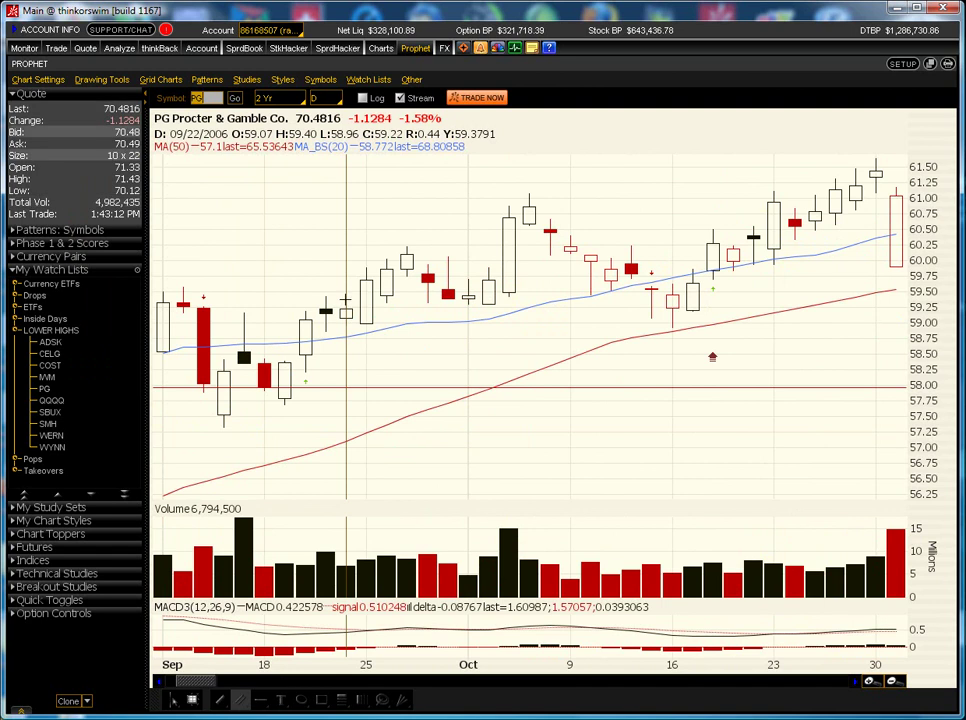
left_click_drag(264, 226, 468, 322)
left_click(468, 322)
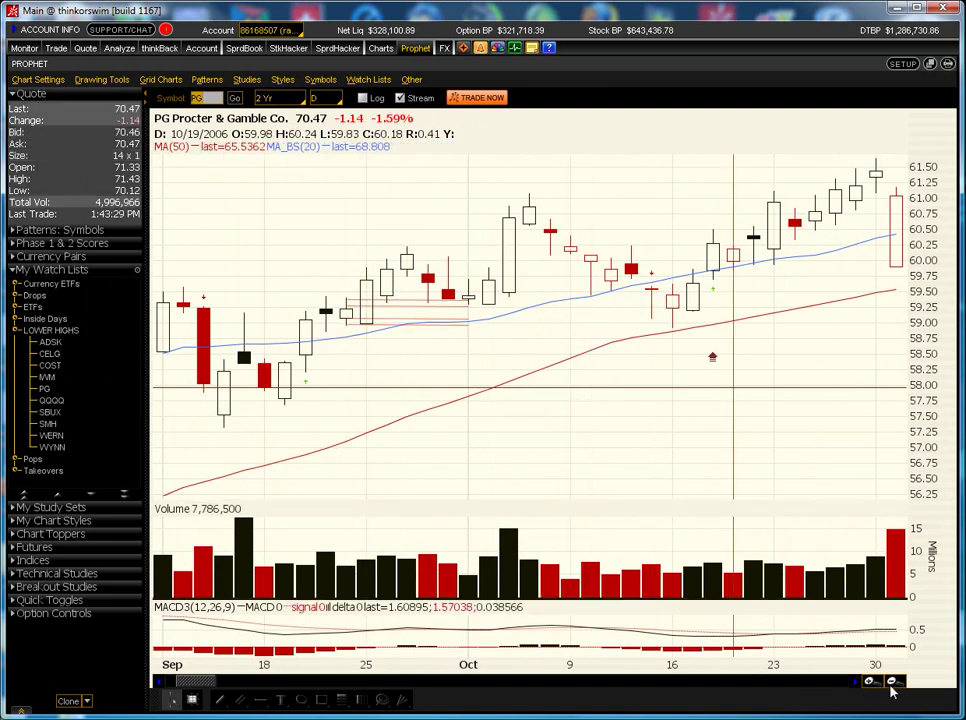
- Draw a channel spanning the October 19, 2006 candle's high and low on the PG chart, extending to October 25
left_click(859, 684)
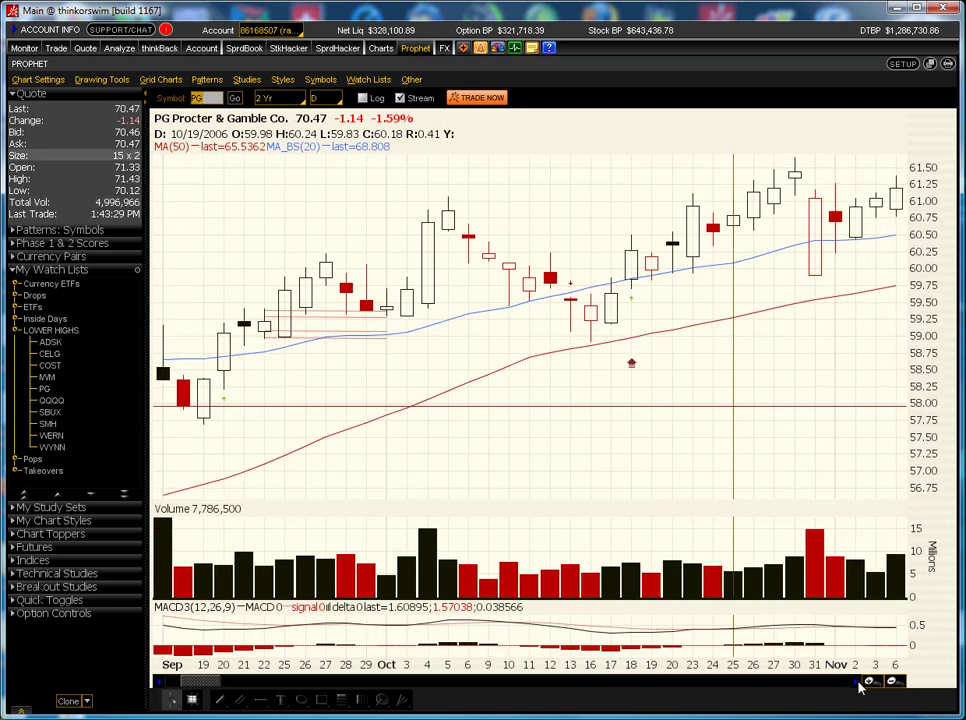
left_click(859, 684)
left_click(859, 684)
left_click(859, 684)
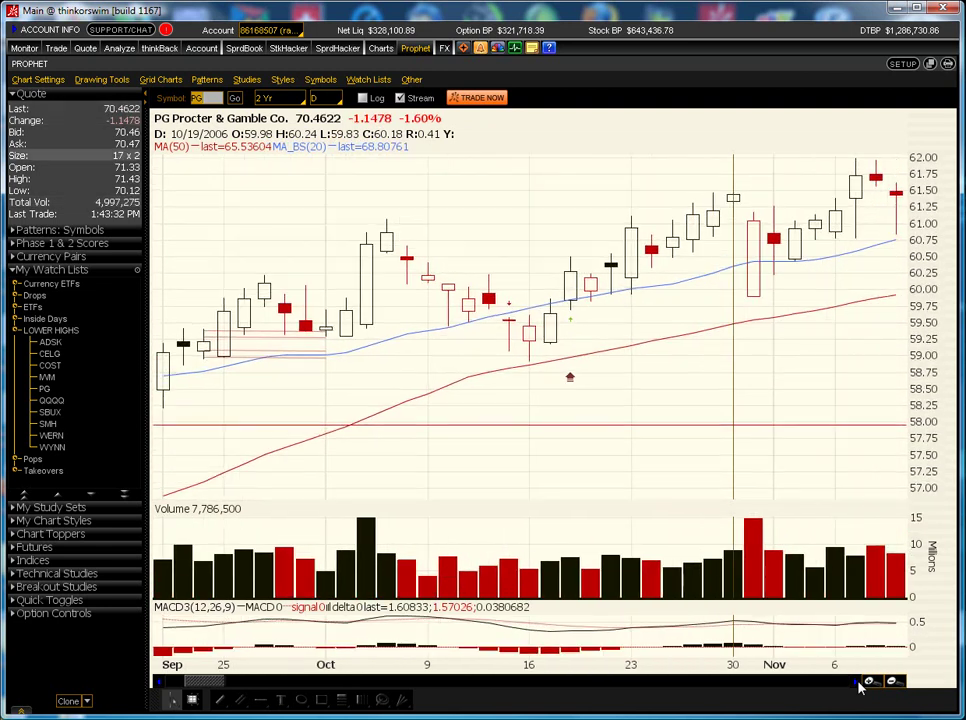
left_click(859, 684)
left_click(859, 684)
left_click(859, 684)
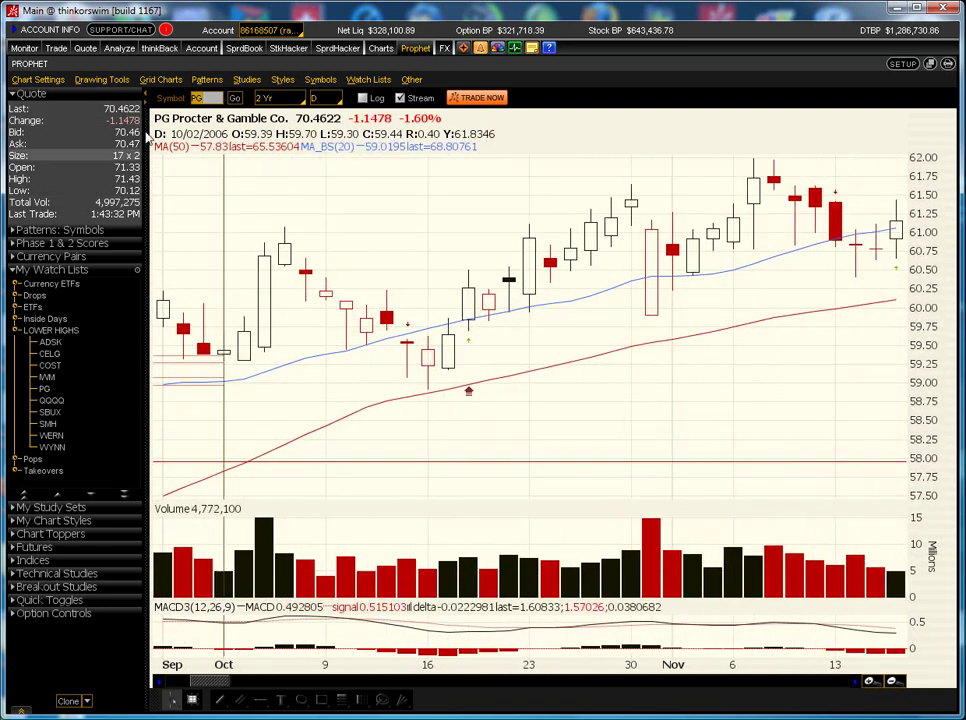
left_click(115, 80)
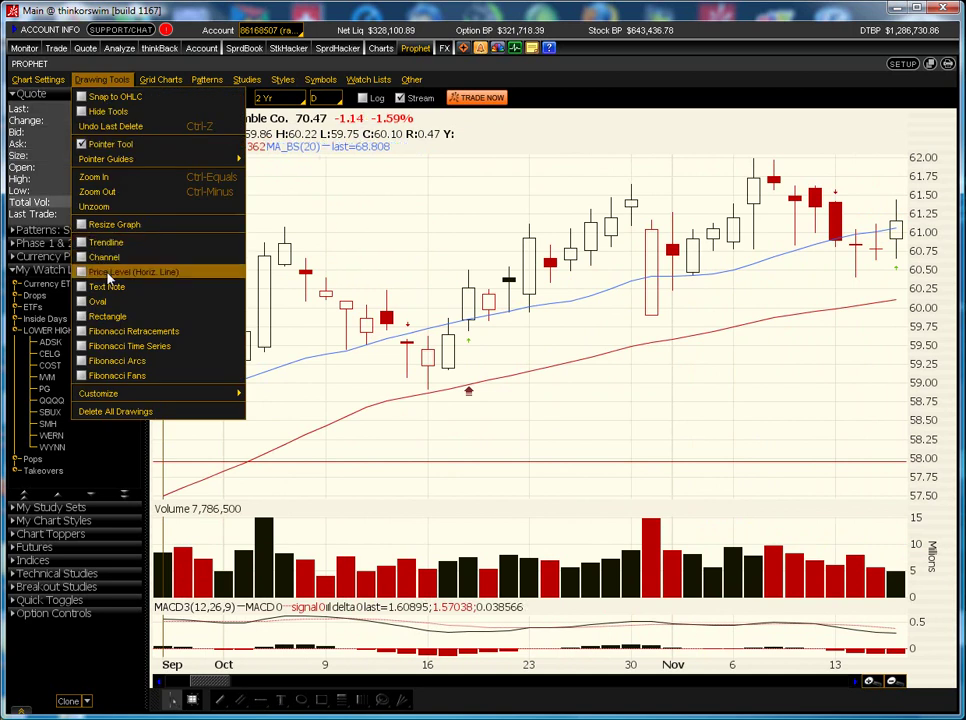
left_click(100, 258)
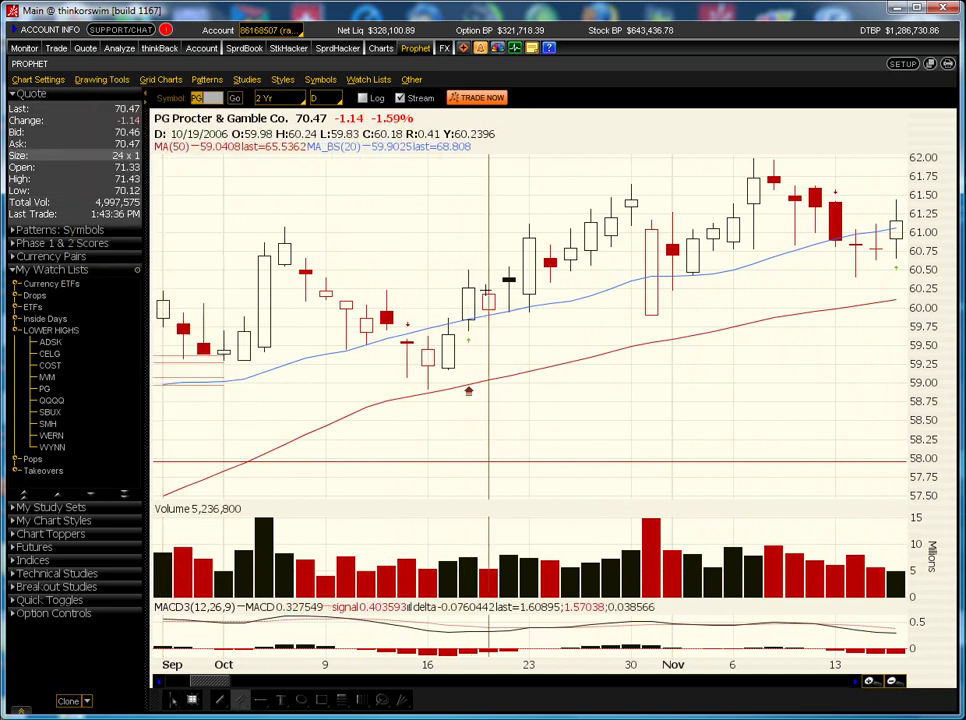
left_click(489, 291)
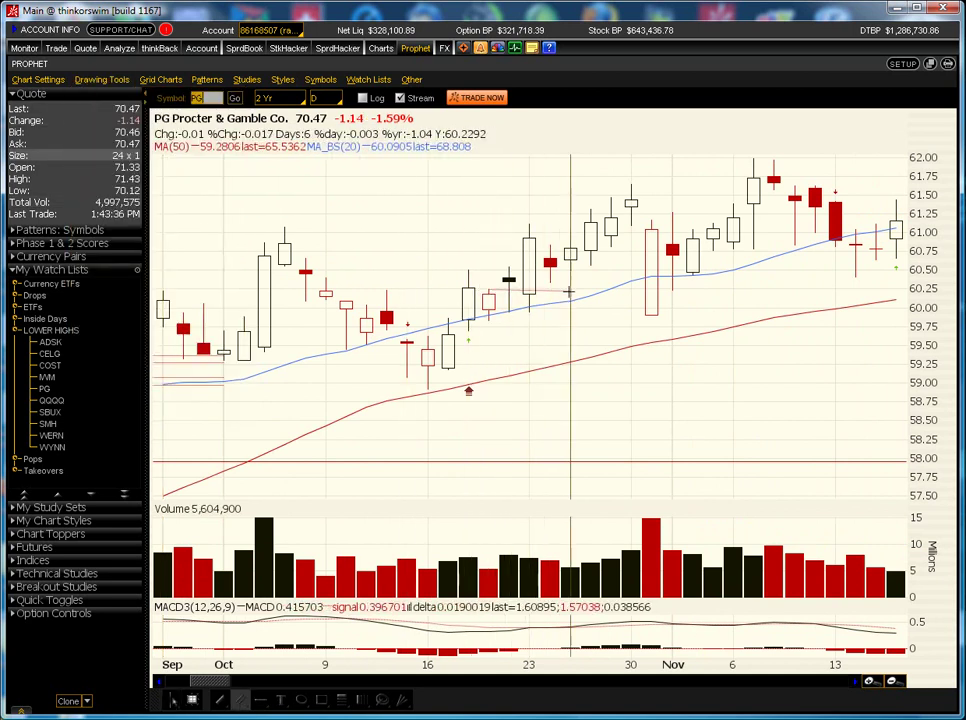
left_click(571, 290)
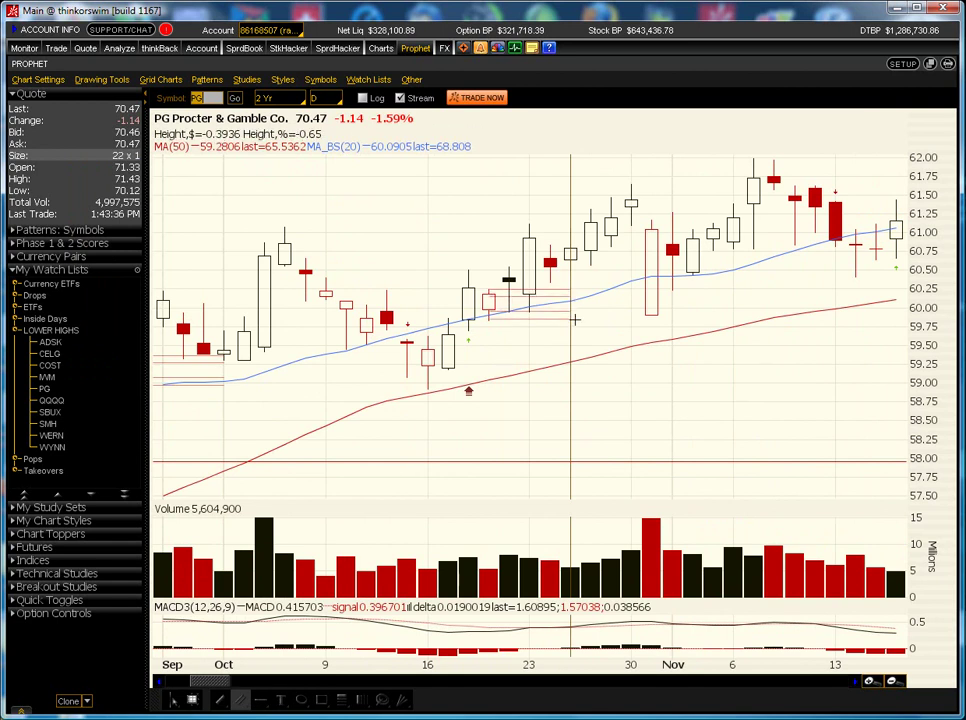
left_click(573, 319)
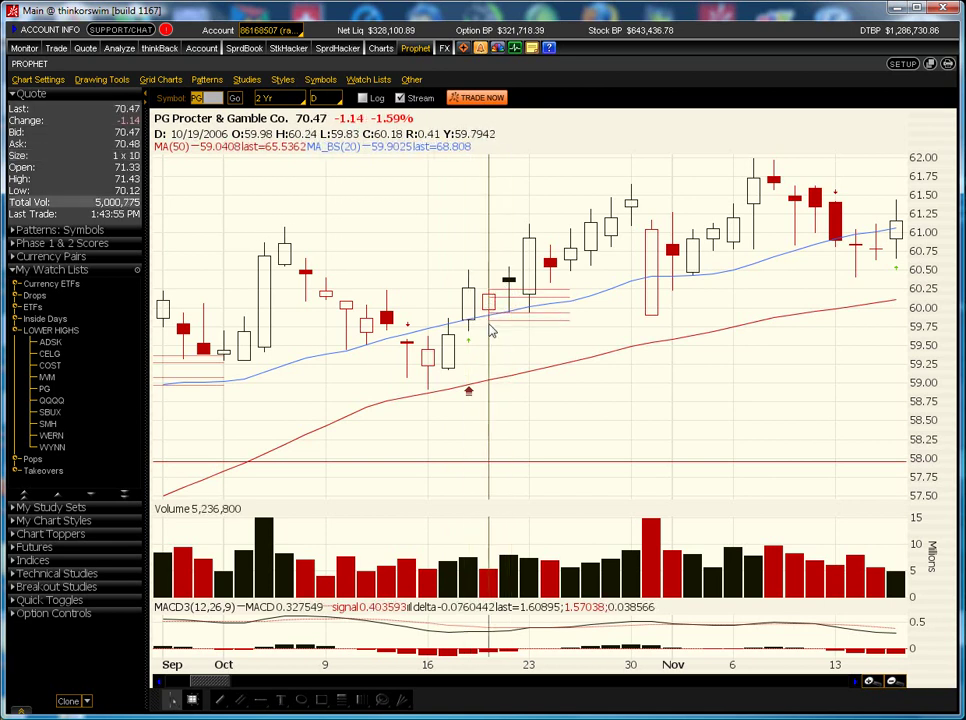
- Draw a horizontal trendline at the October 18, 2006 candle's low on the PG chart, extending to October 25
left_click(101, 79)
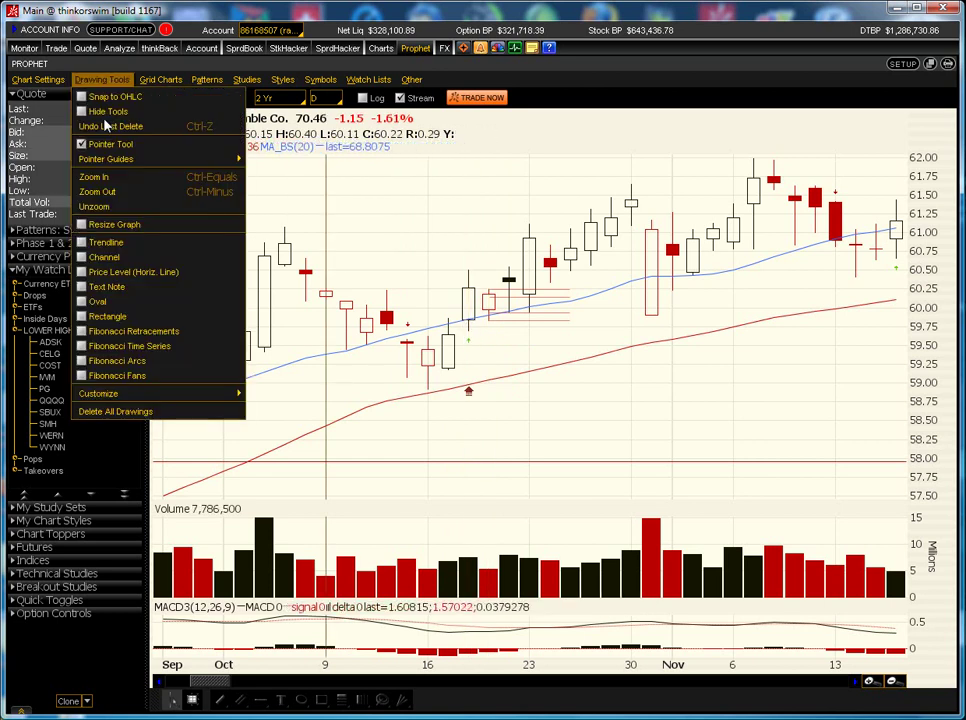
left_click(106, 242)
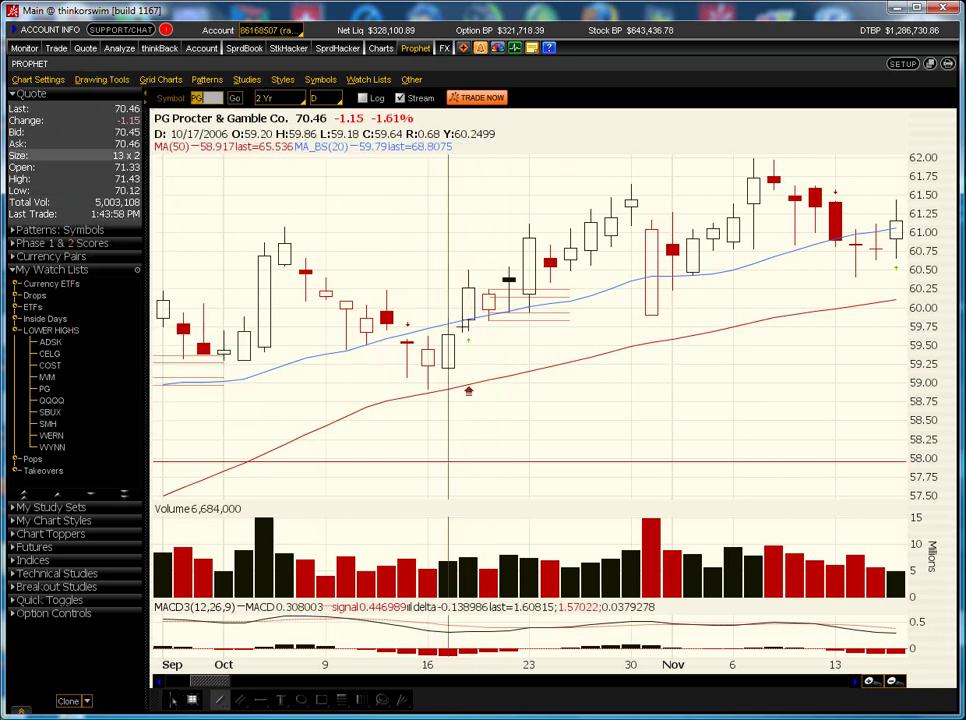
left_click(468, 328)
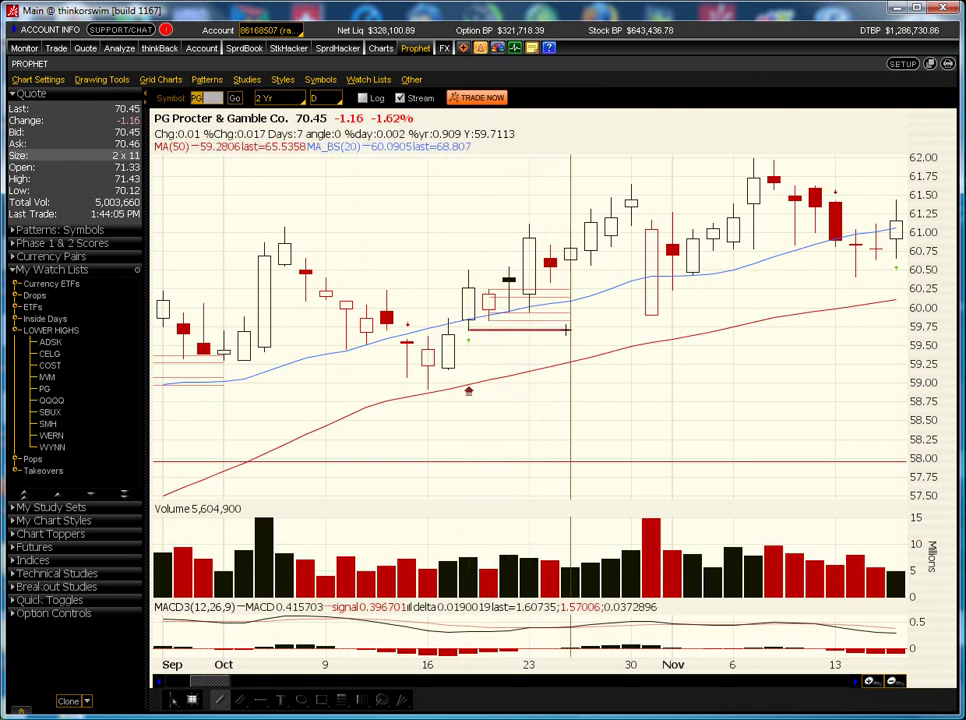
left_click(566, 328)
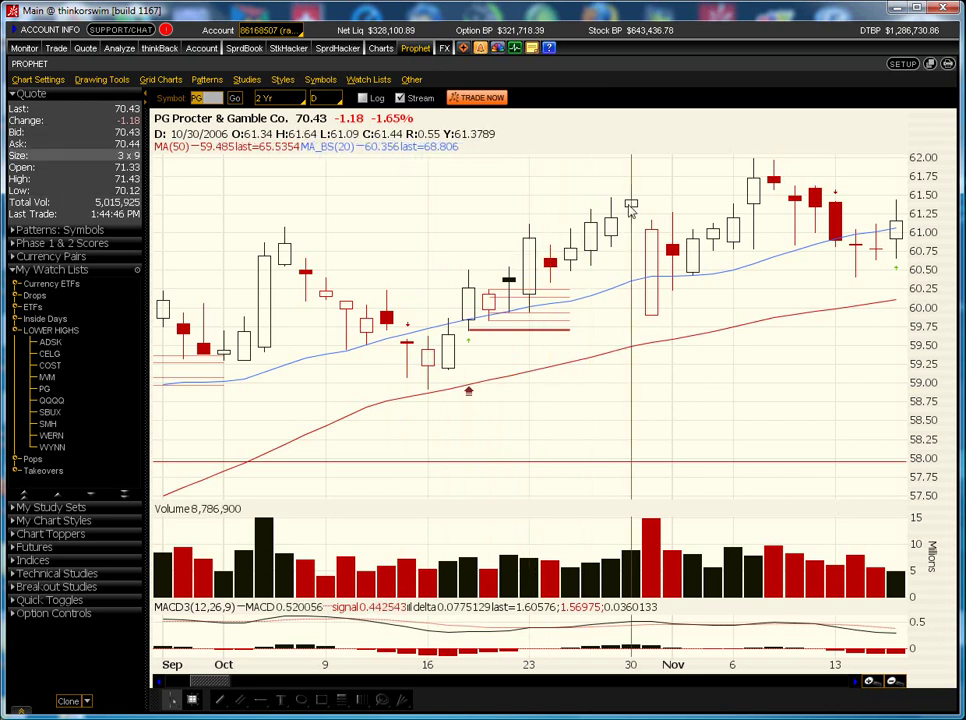
- Draw a horizontal trendline at the December 11, 2006 candle's high on the PG chart, extending to December 22
left_click(853, 680)
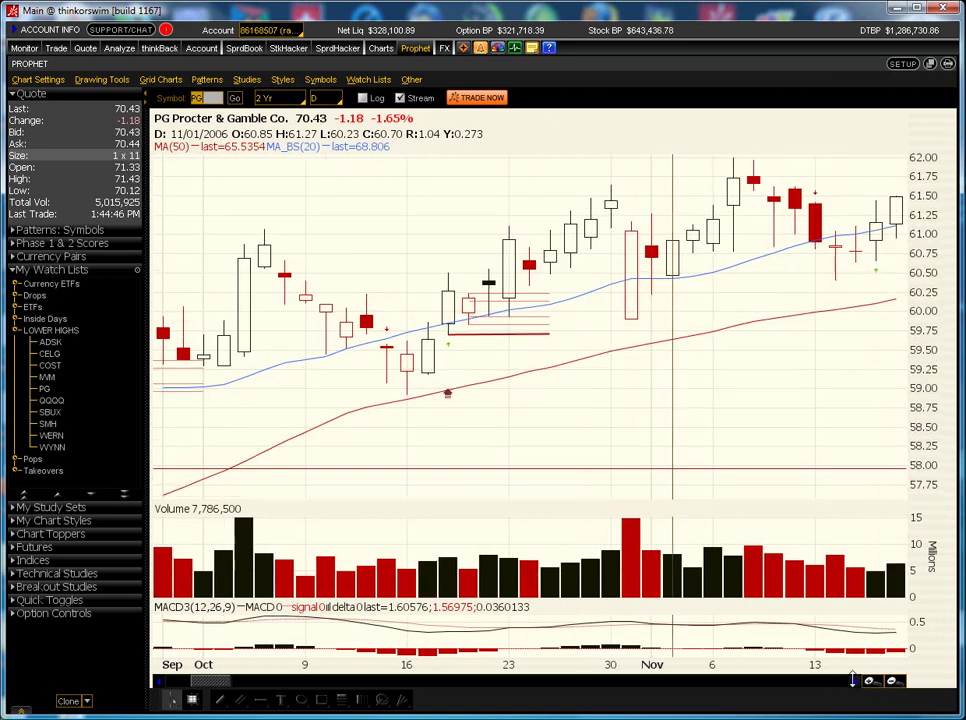
left_click_drag(853, 680, 853, 680)
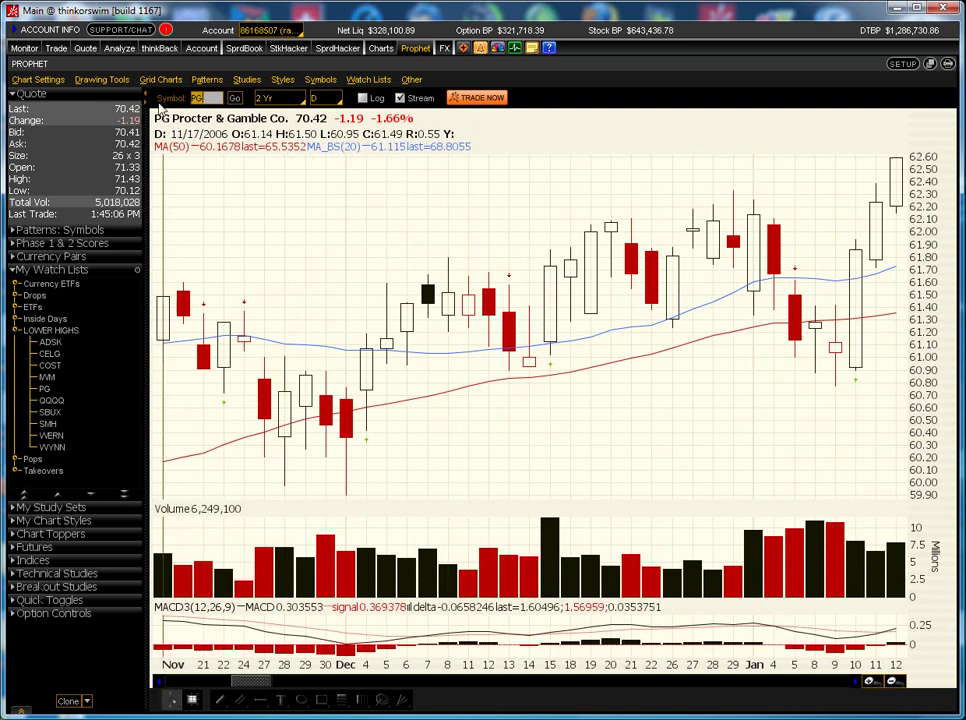
left_click(104, 80)
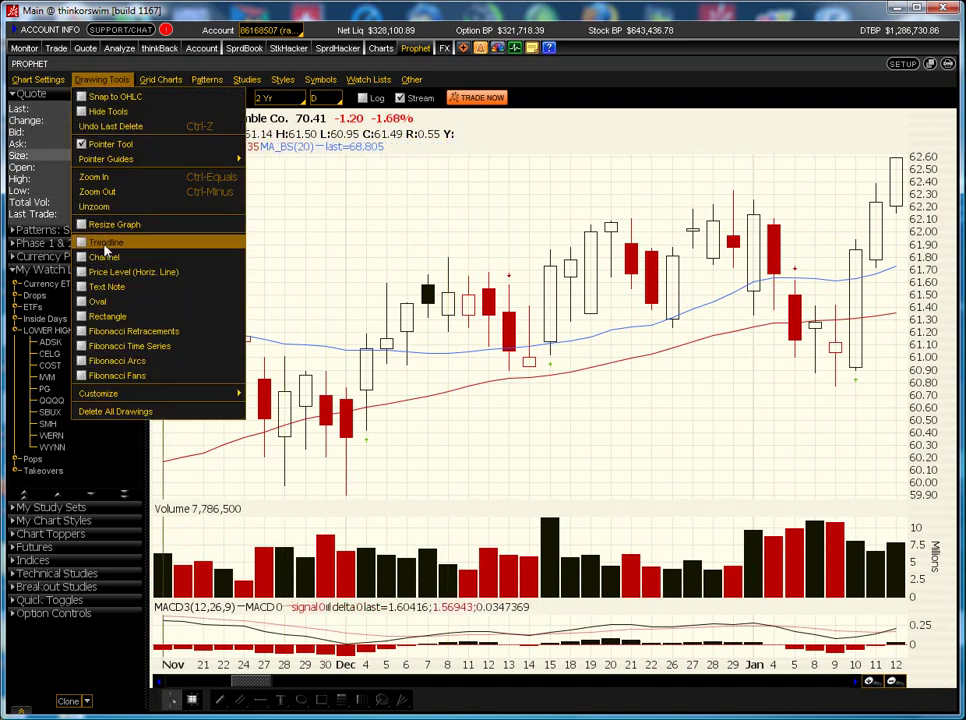
left_click(97, 244)
left_click_drag(469, 274, 650, 274)
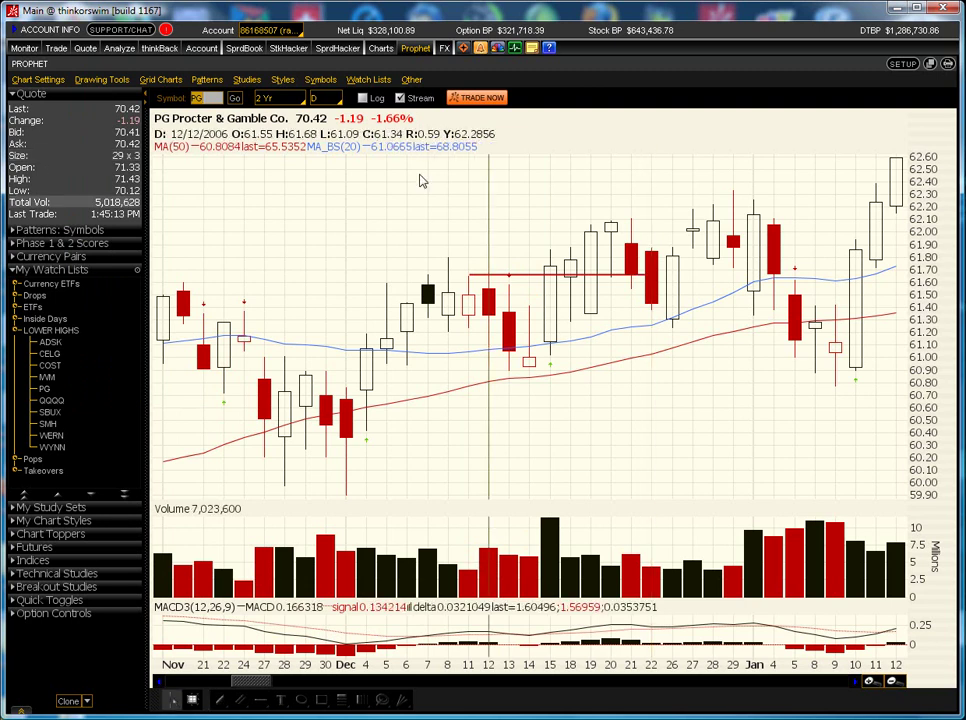
- Draw a channel spanning the December 11, 2006 candle's high and low on the PG chart, extending to December 21
left_click(104, 80)
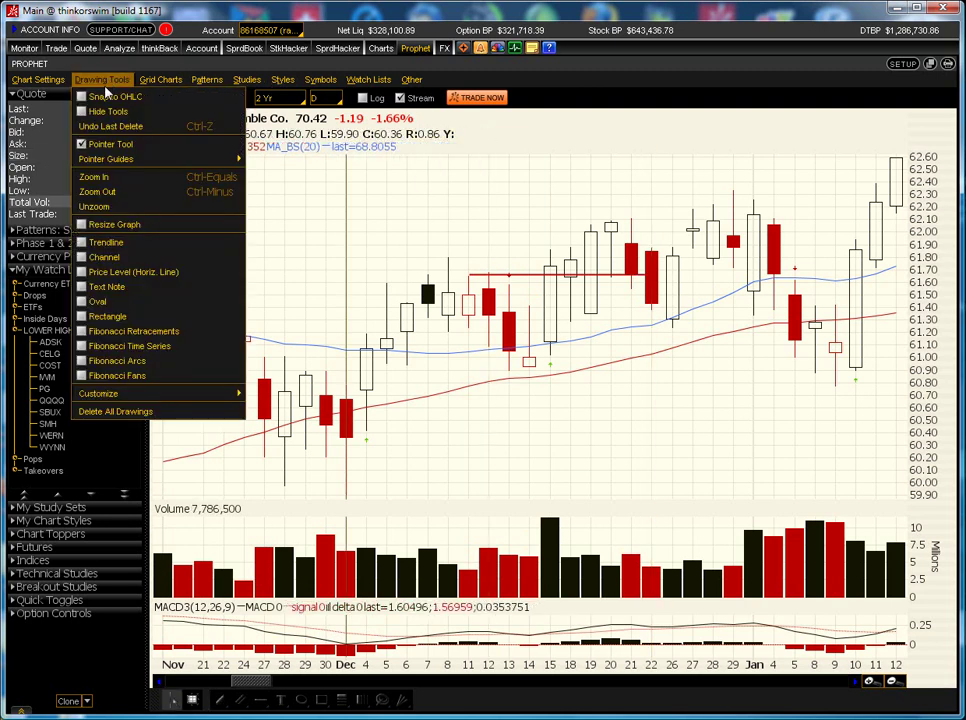
left_click(127, 259)
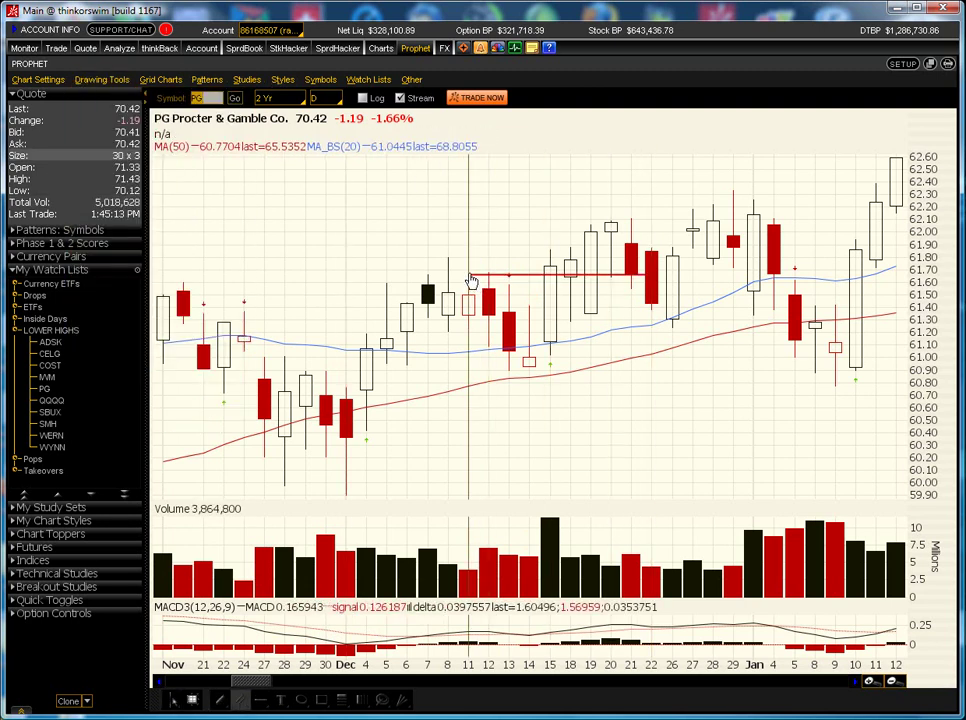
left_click(631, 278)
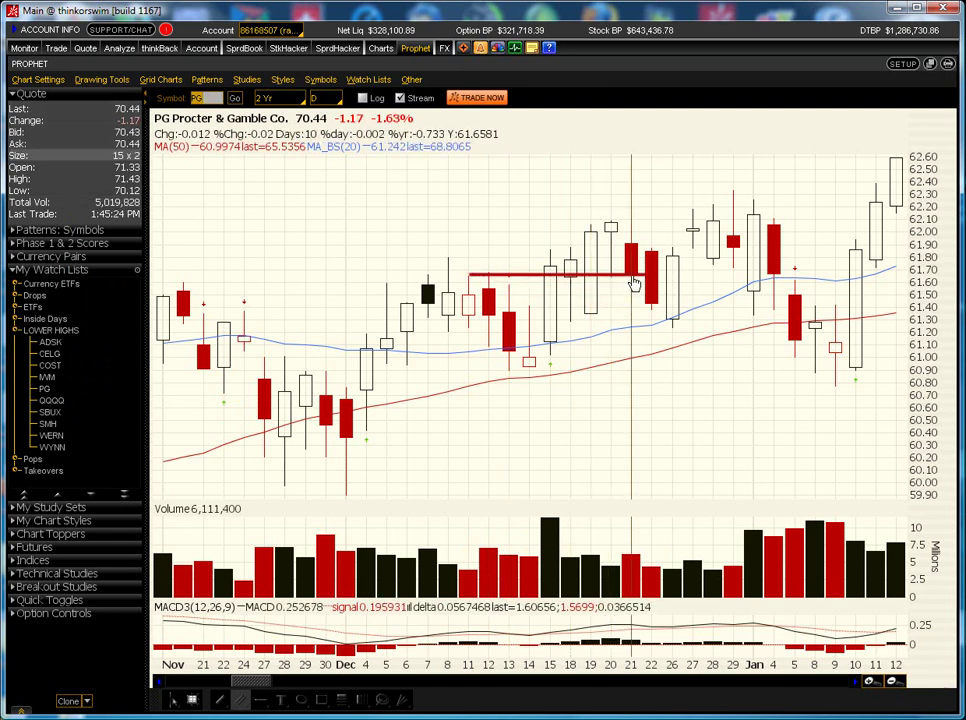
left_click(621, 328)
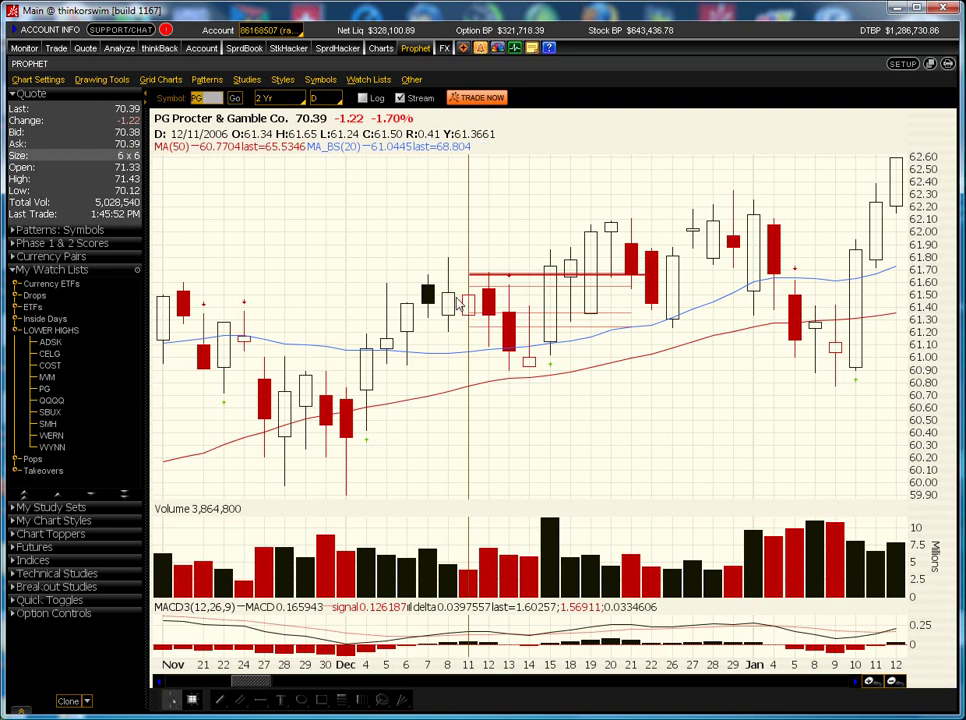
- Examine the PG daily candles forward from December 2006 through April 17, 2007 for the next inside-day setup
left_click(857, 688)
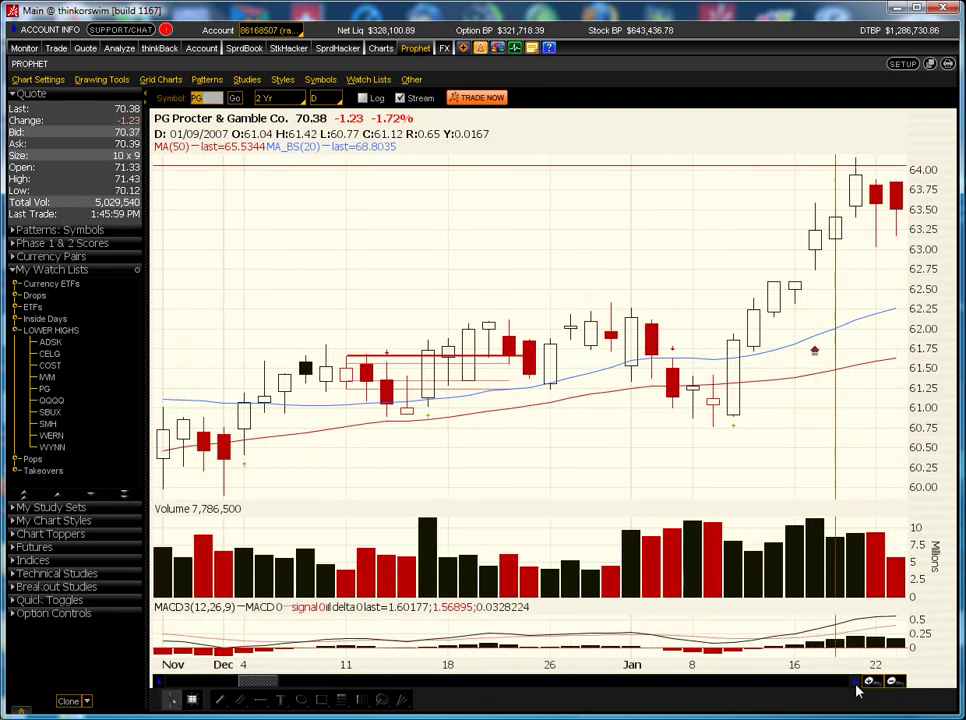
left_click(857, 688)
left_click(857, 688)
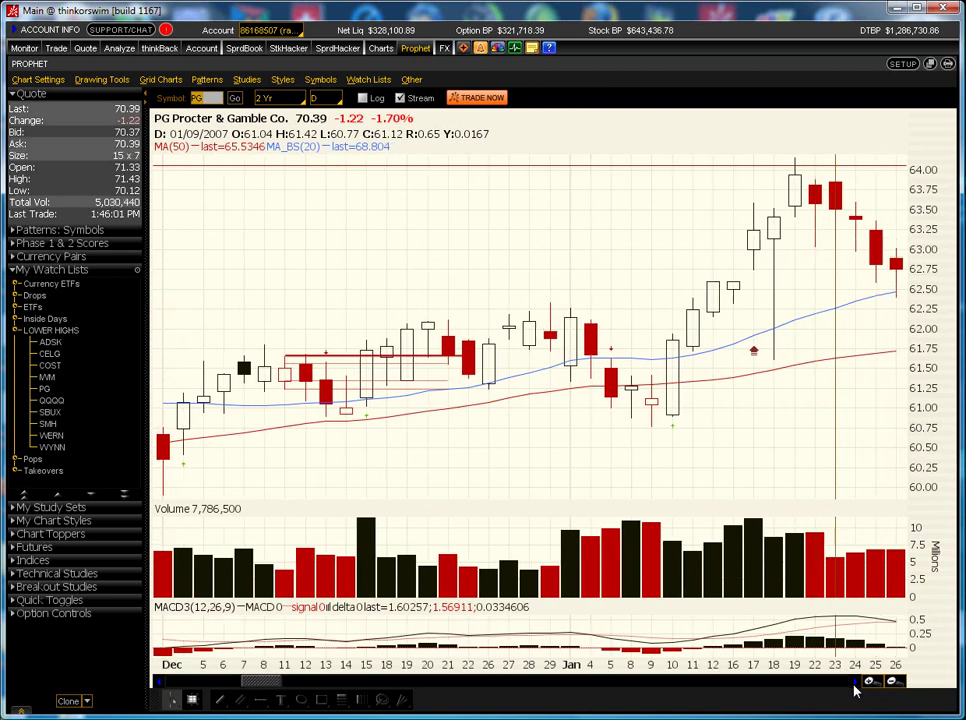
left_click(857, 688)
left_click(857, 688)
left_click(855, 689)
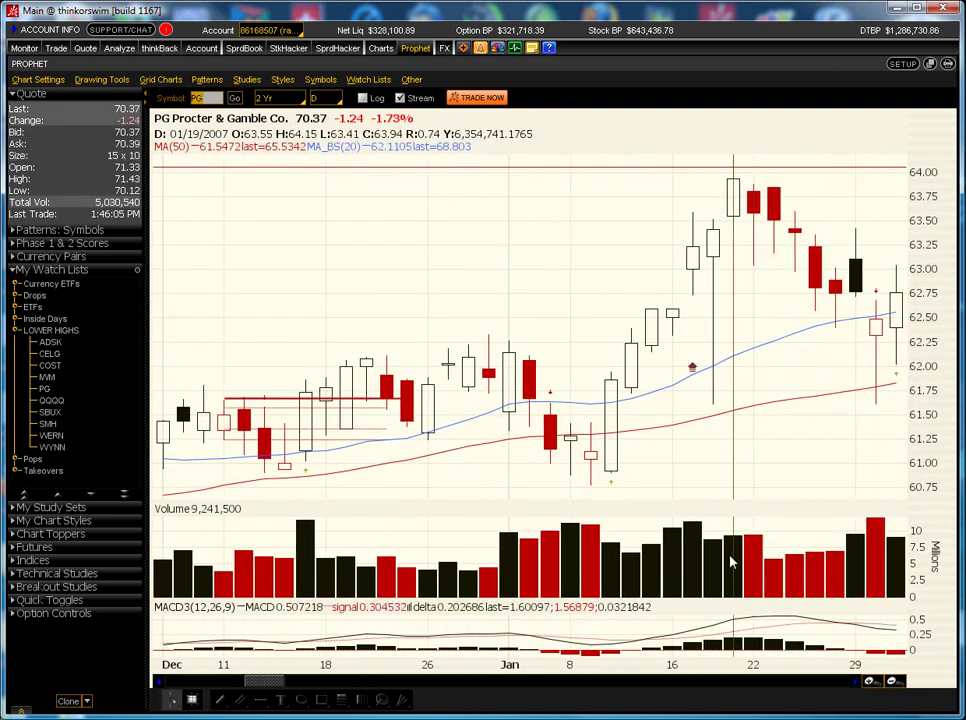
left_click(857, 687)
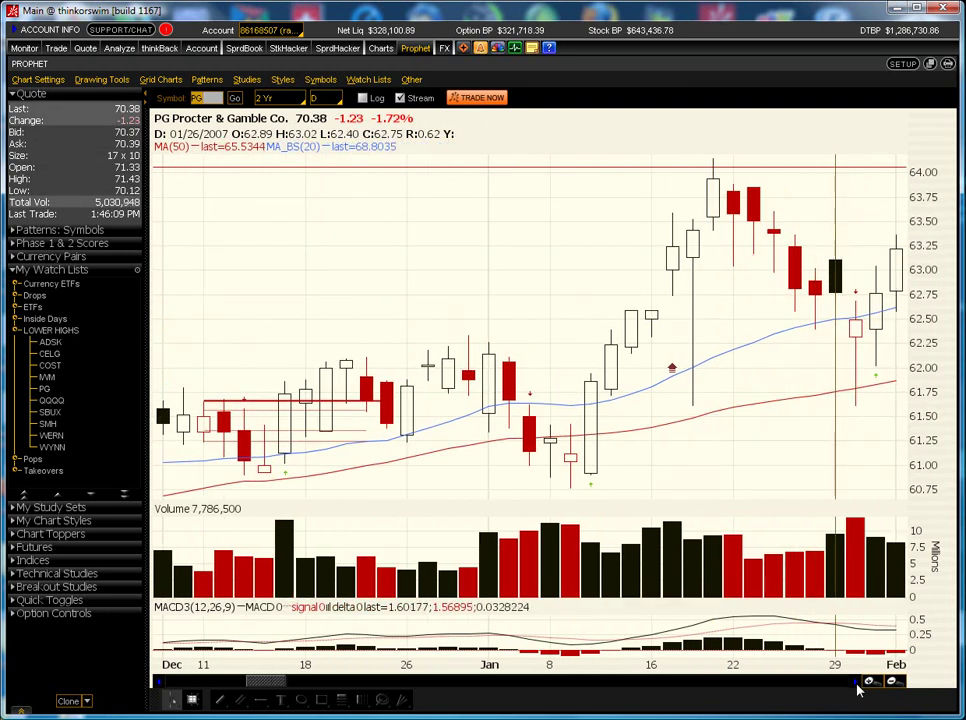
left_click(857, 687)
left_click(857, 687)
left_click(857, 687)
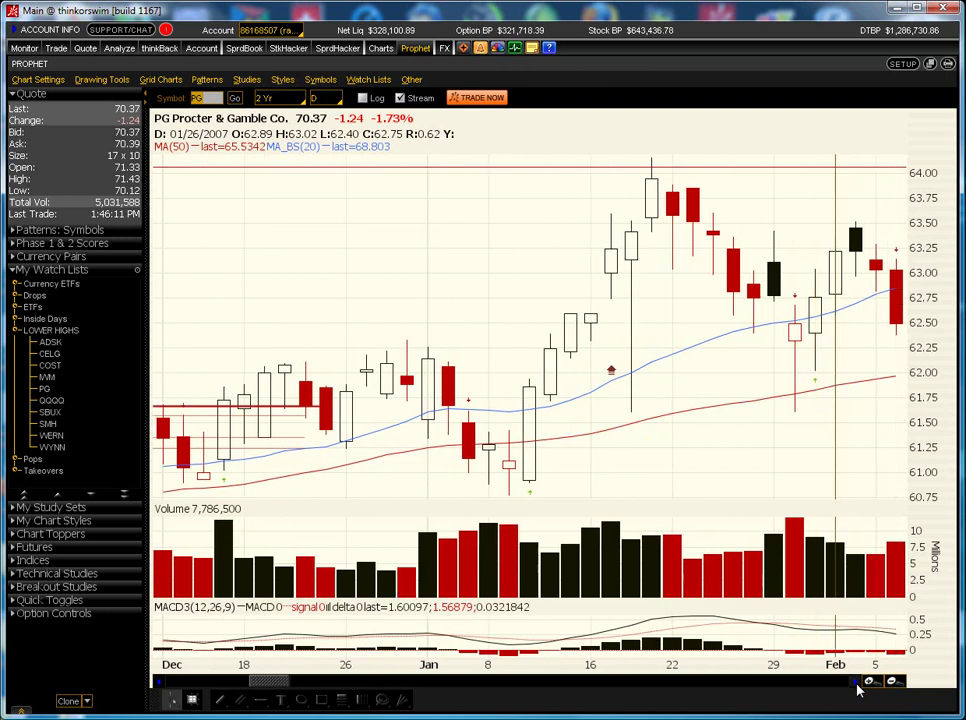
left_click(857, 687)
left_click(857, 687)
left_click(857, 687)
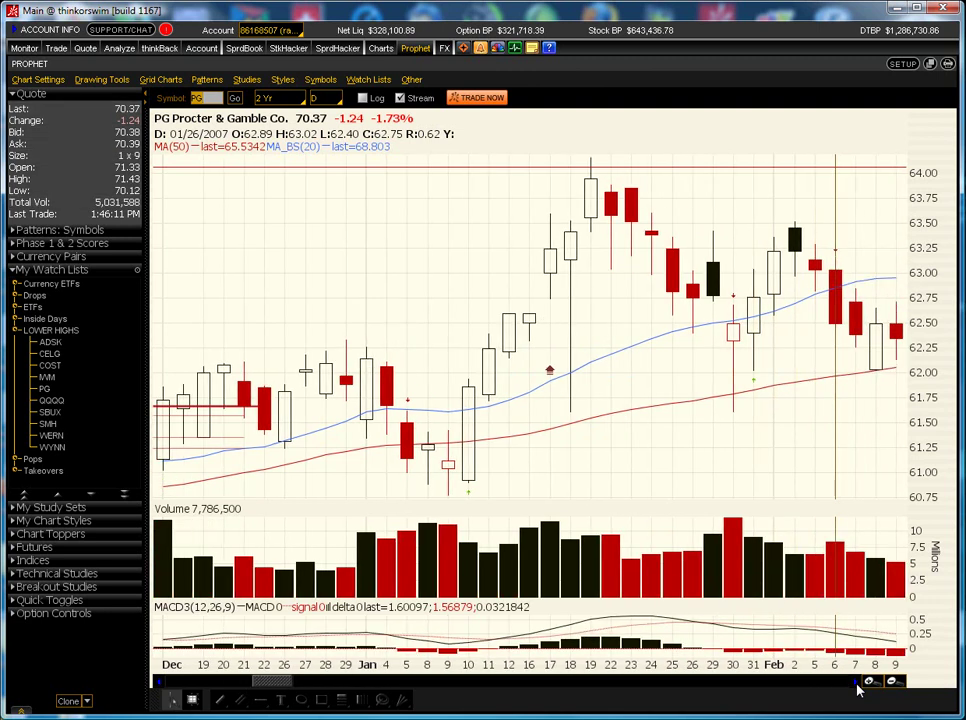
left_click(857, 687)
left_click(857, 687)
left_click(857, 687)
left_click(857, 687)
left_click(857, 687)
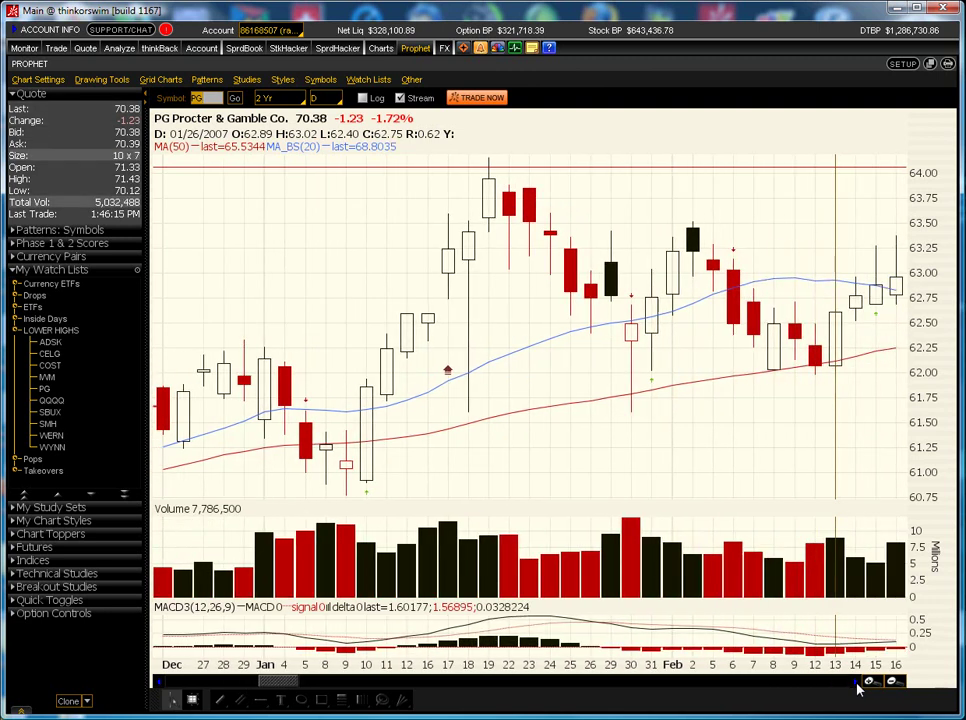
left_click(857, 687)
left_click(857, 687)
left_click(857, 687)
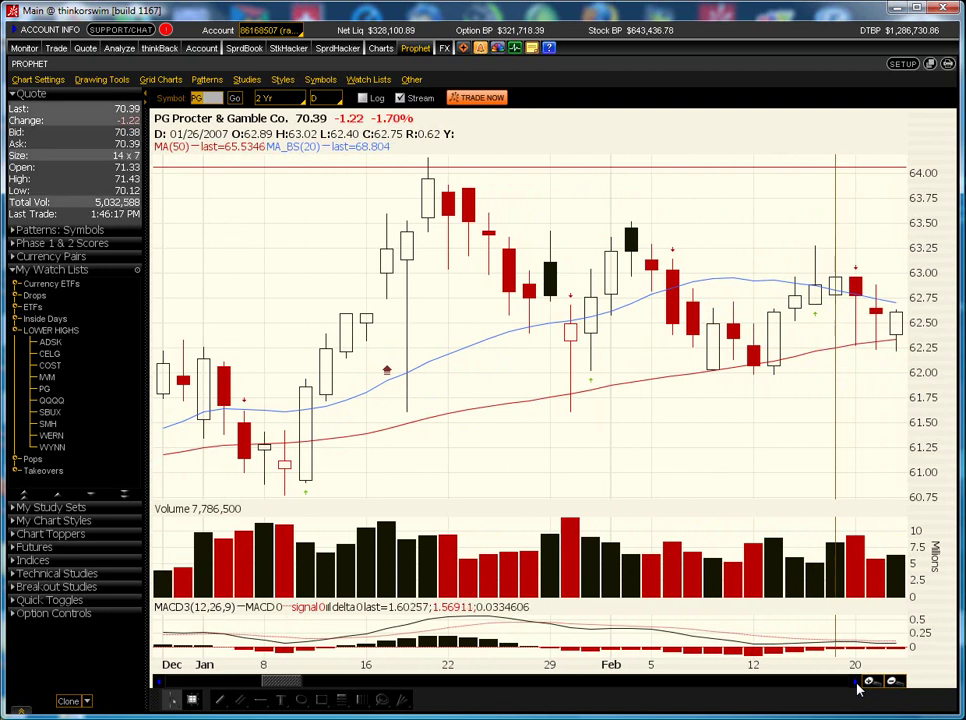
left_click(857, 687)
left_click(857, 687)
left_click(857, 687)
left_click(857, 687)
left_click(857, 687)
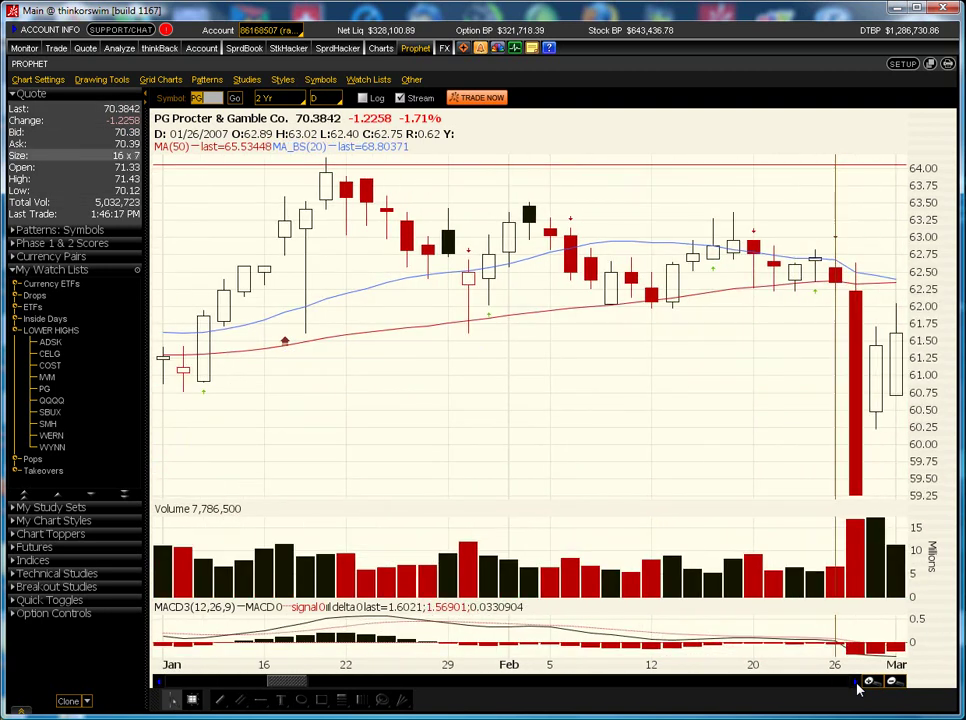
left_click(857, 687)
left_click(857, 687)
left_click(857, 687)
left_click(857, 687)
left_click(857, 687)
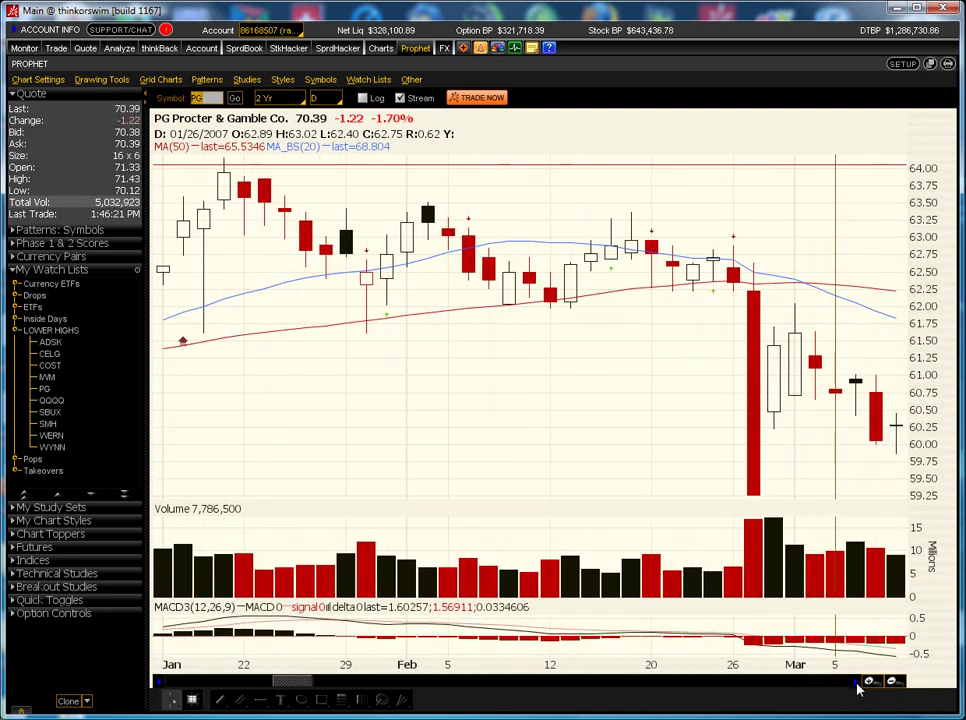
left_click(857, 687)
left_click(857, 687)
left_click(857, 687)
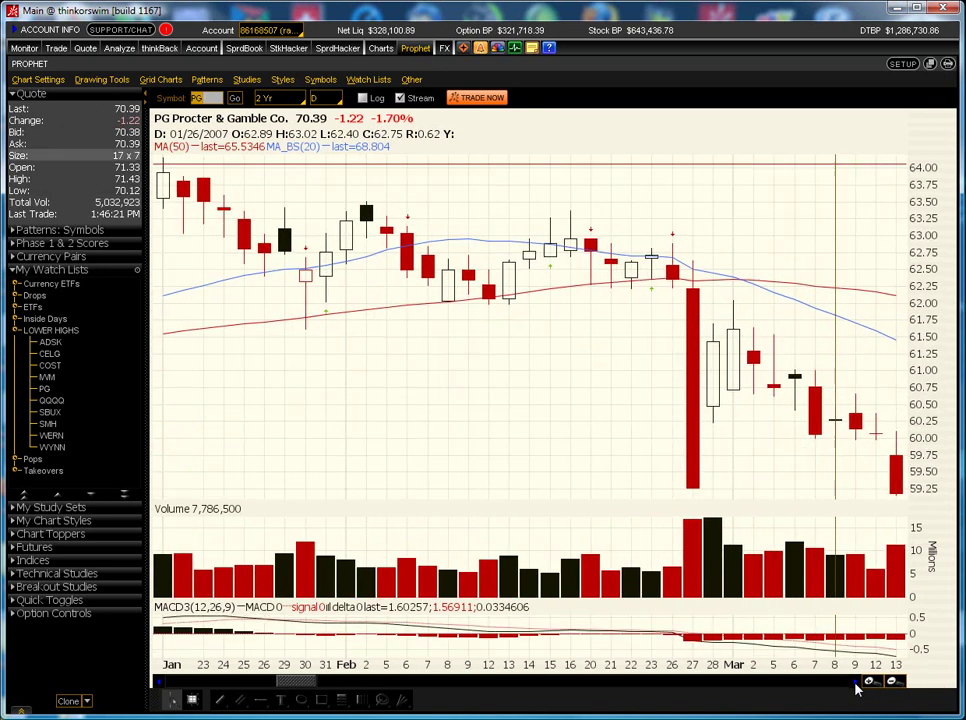
left_click(857, 687)
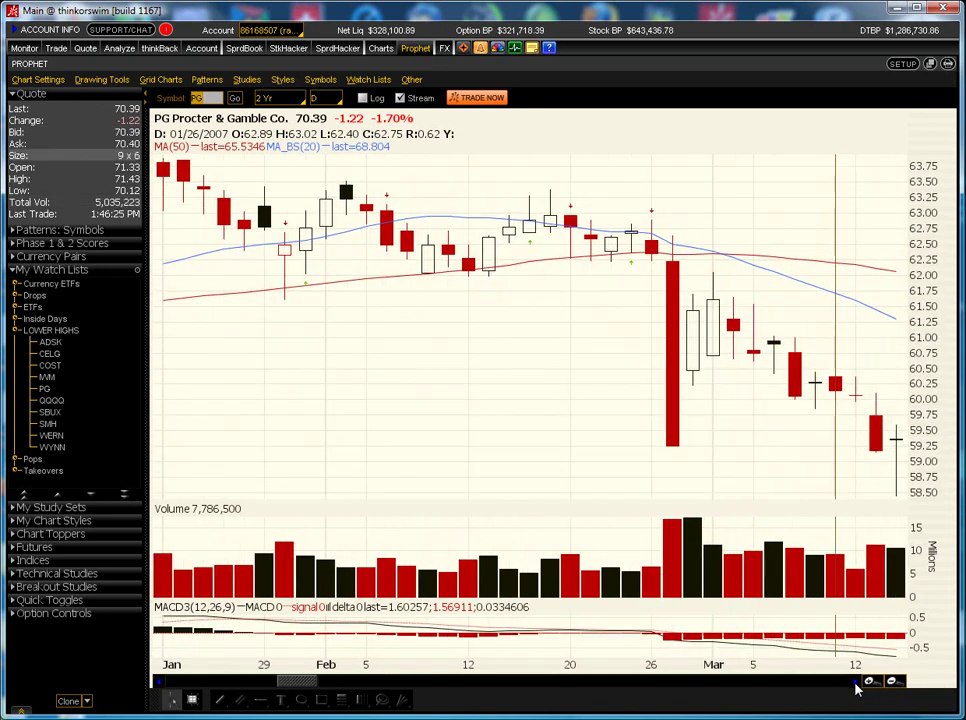
left_click(857, 687)
left_click(857, 687)
left_click(857, 687)
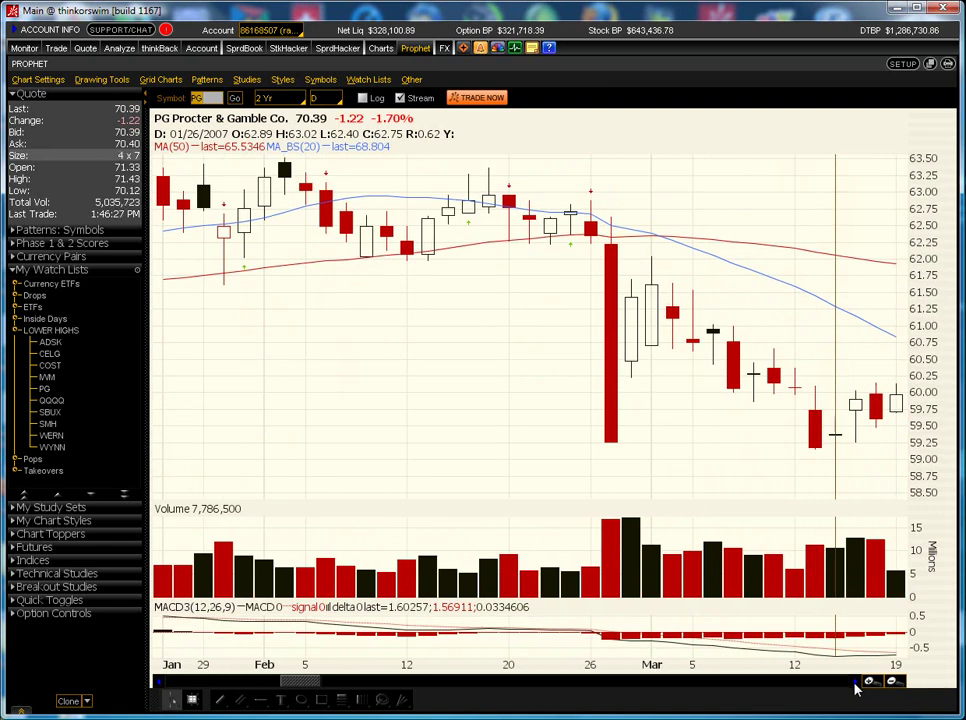
left_click(857, 687)
left_click(857, 687)
left_click(857, 687)
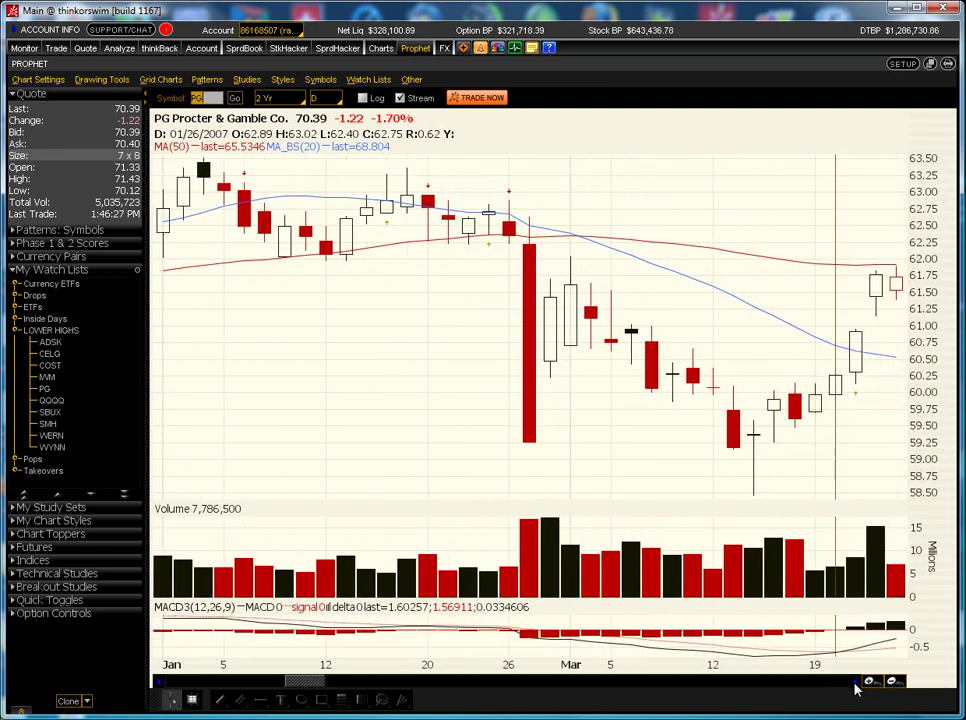
left_click(857, 687)
left_click(857, 687)
left_click(857, 687)
left_click(857, 687)
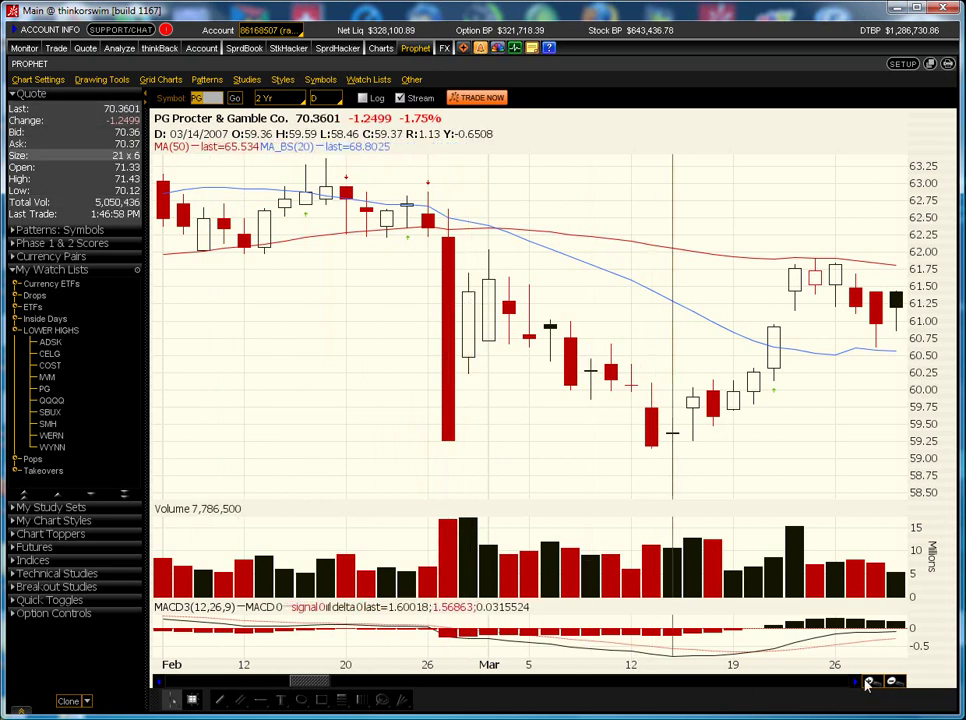
scroll(855, 685, "down", 10)
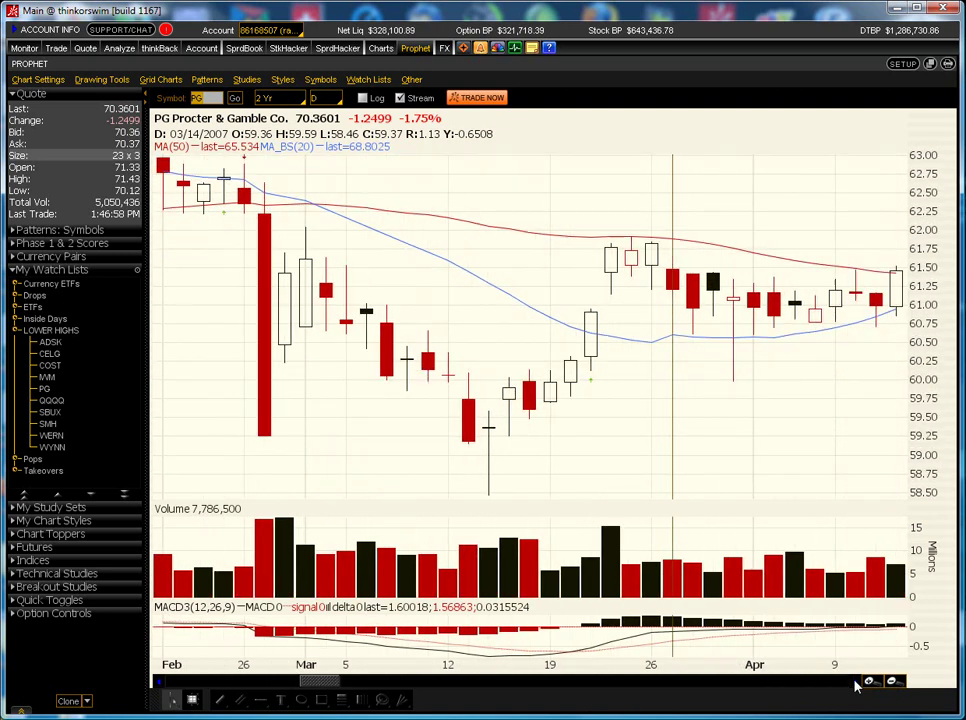
scroll(855, 685, "down", 1)
scroll(855, 685, "down", 1)
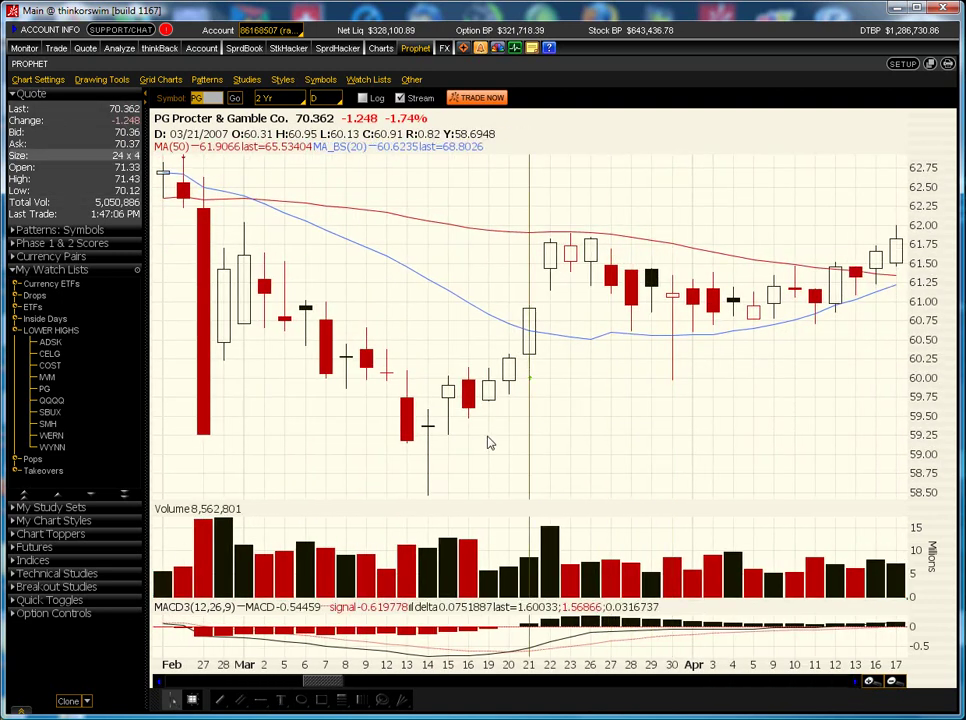
- Draw a channel spanning the March 19, 2007 candle's high and low on the PG chart, extending to March 26
left_click(101, 80)
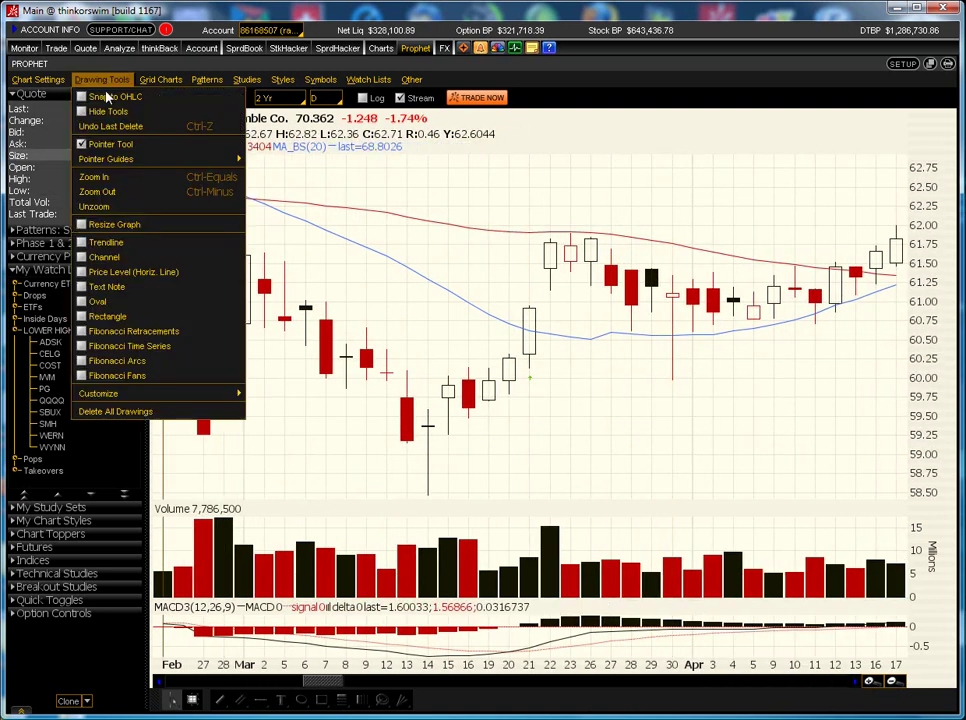
left_click(104, 257)
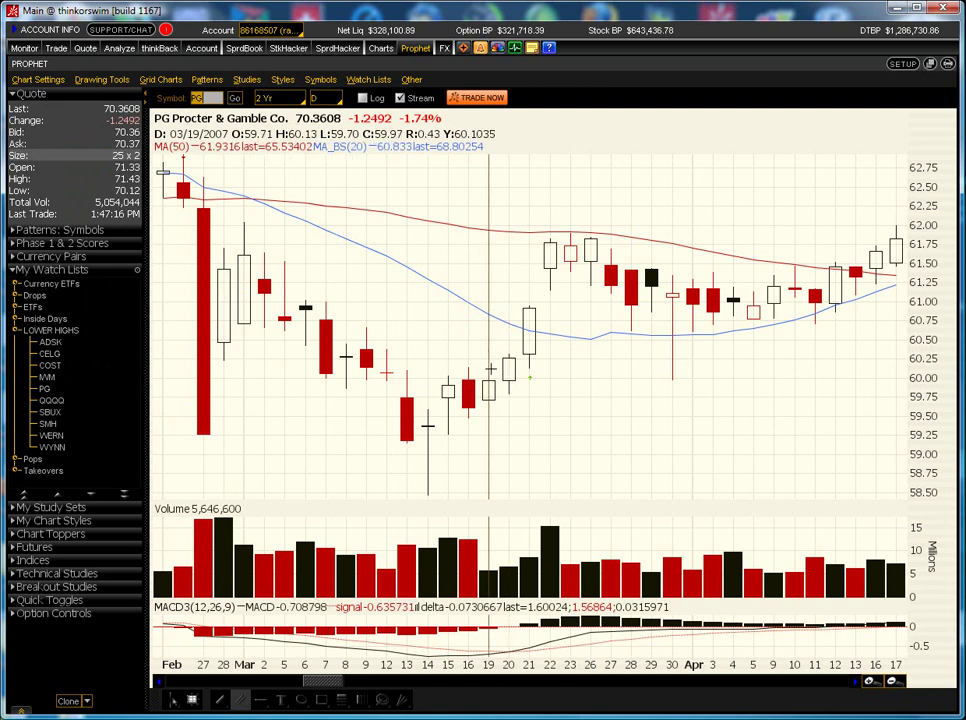
left_click_drag(489, 370, 549, 390)
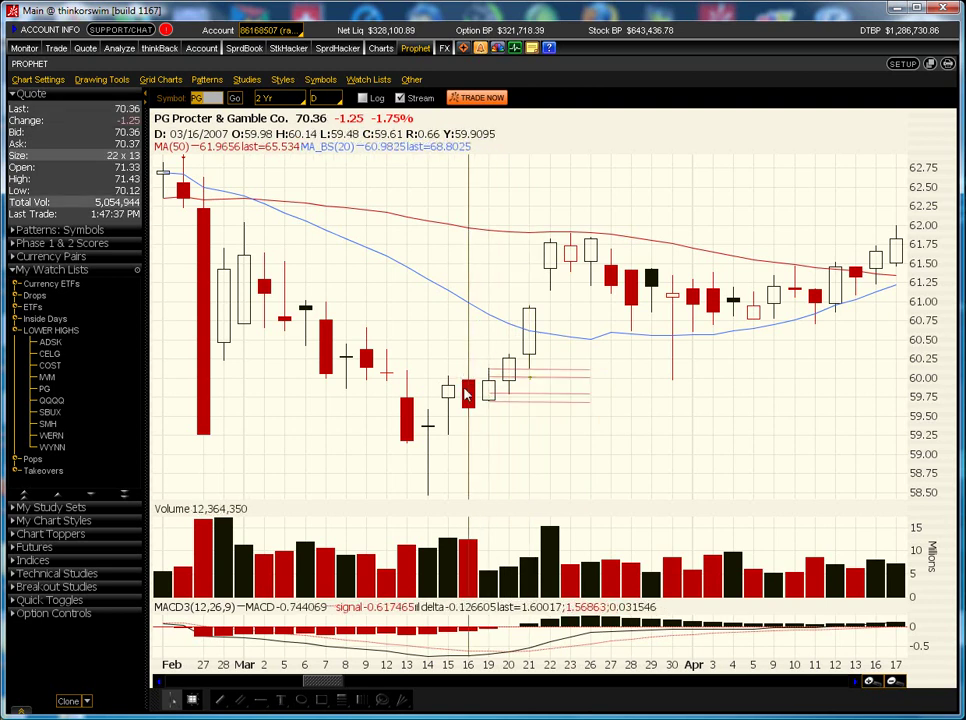
- Draw a horizontal trendline at the March 16, 2007 candle's low on the PG chart, extending to March 26
left_click(104, 80)
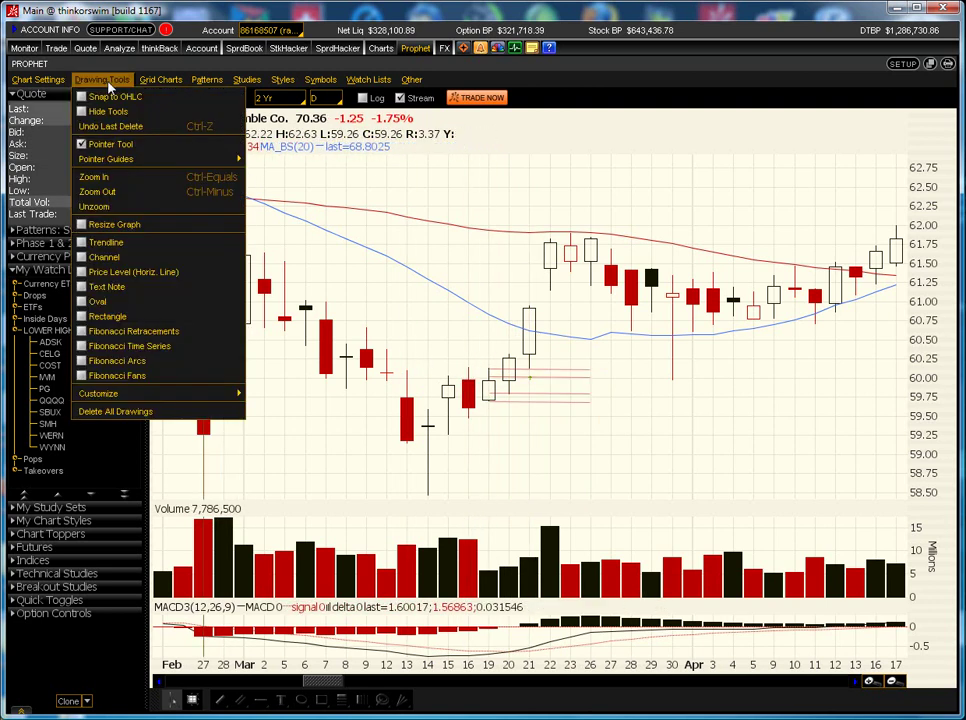
left_click(113, 245)
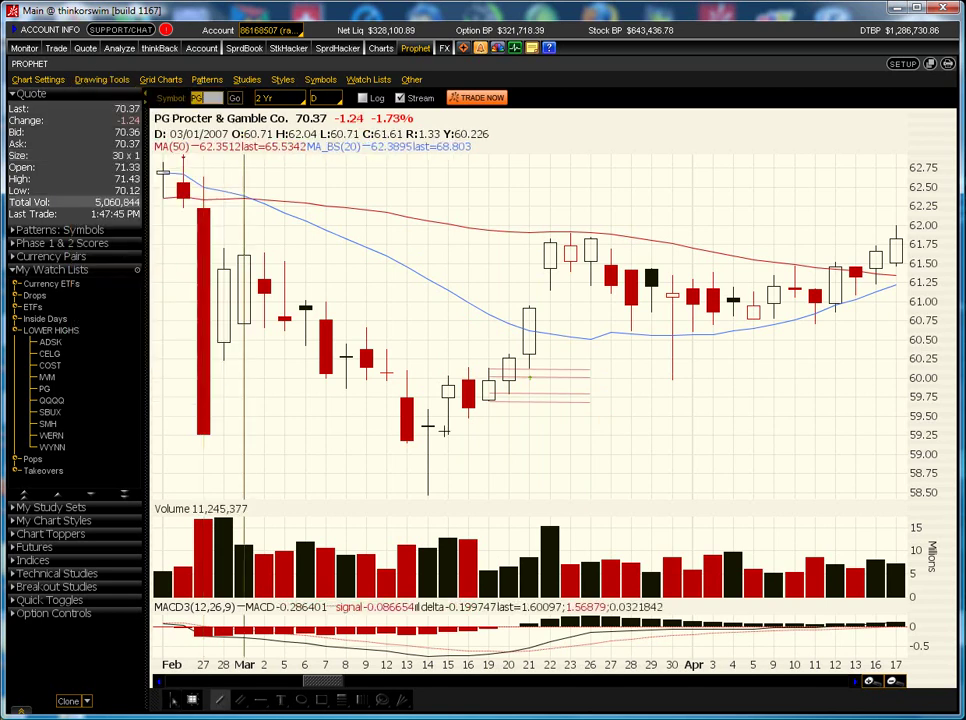
left_click(468, 416)
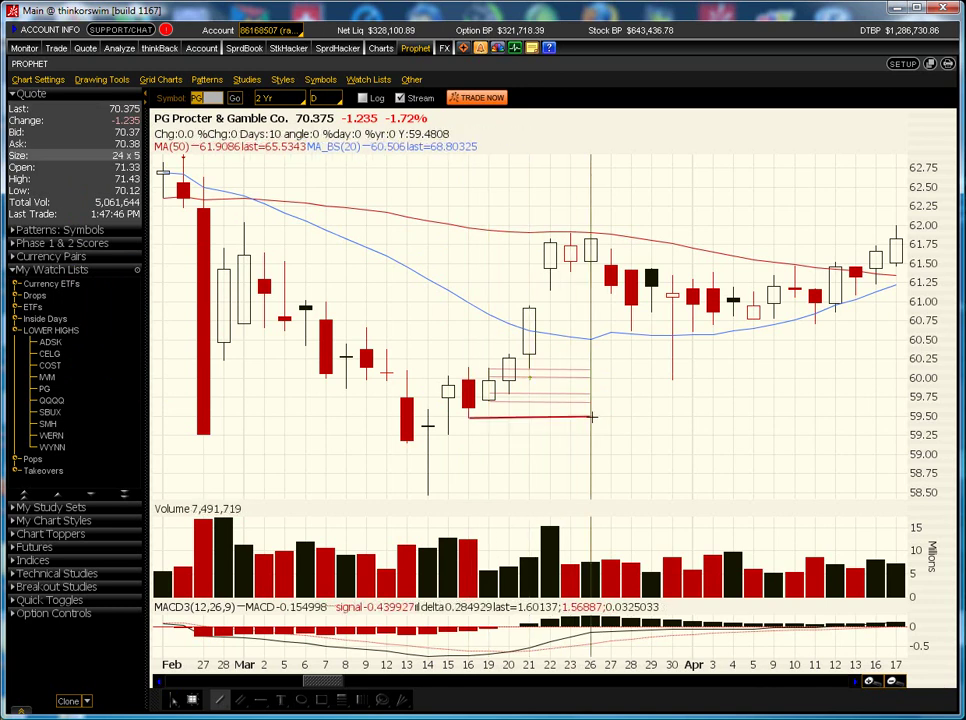
left_click(590, 417)
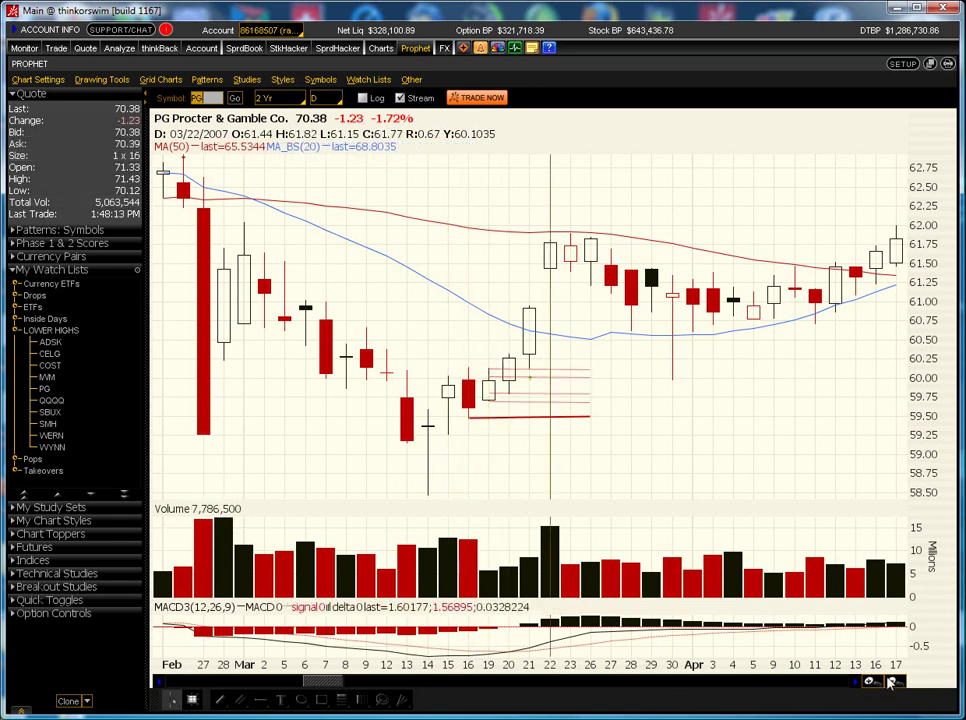
- Examine the PG daily candles forward from March 2007 into late May 2007 for the next inside-day setup
left_click(856, 688)
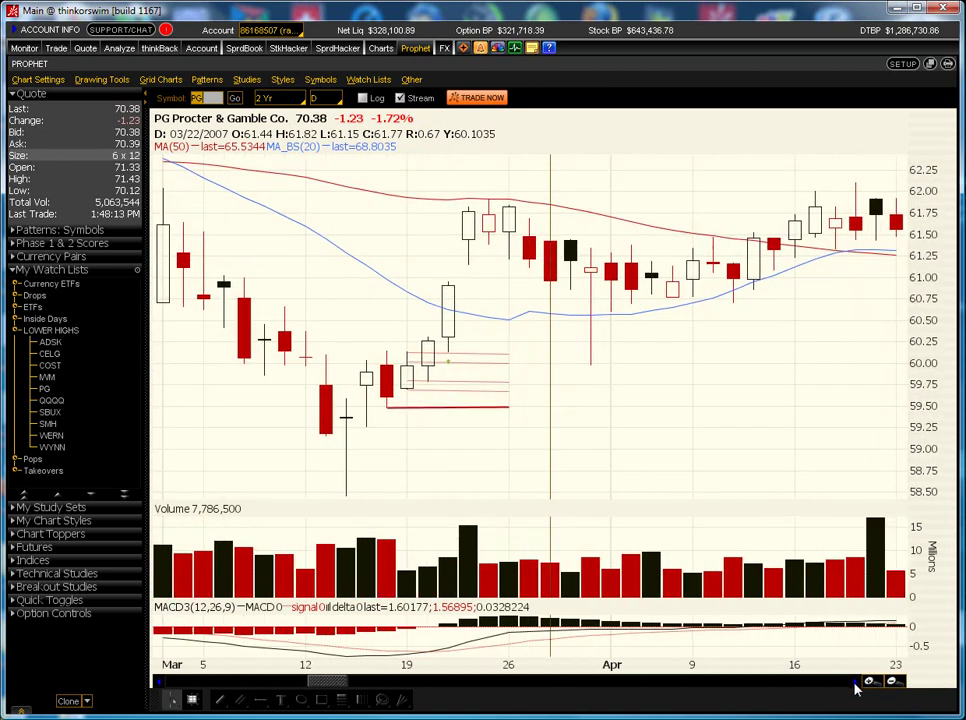
left_click_drag(856, 688, 853, 688)
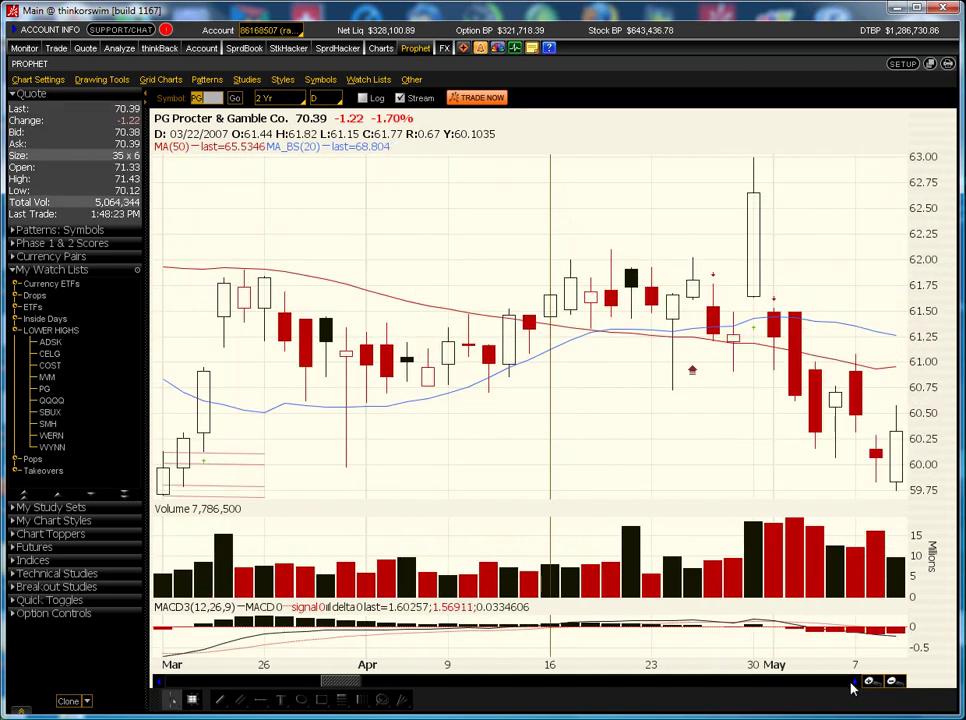
left_click(852, 686)
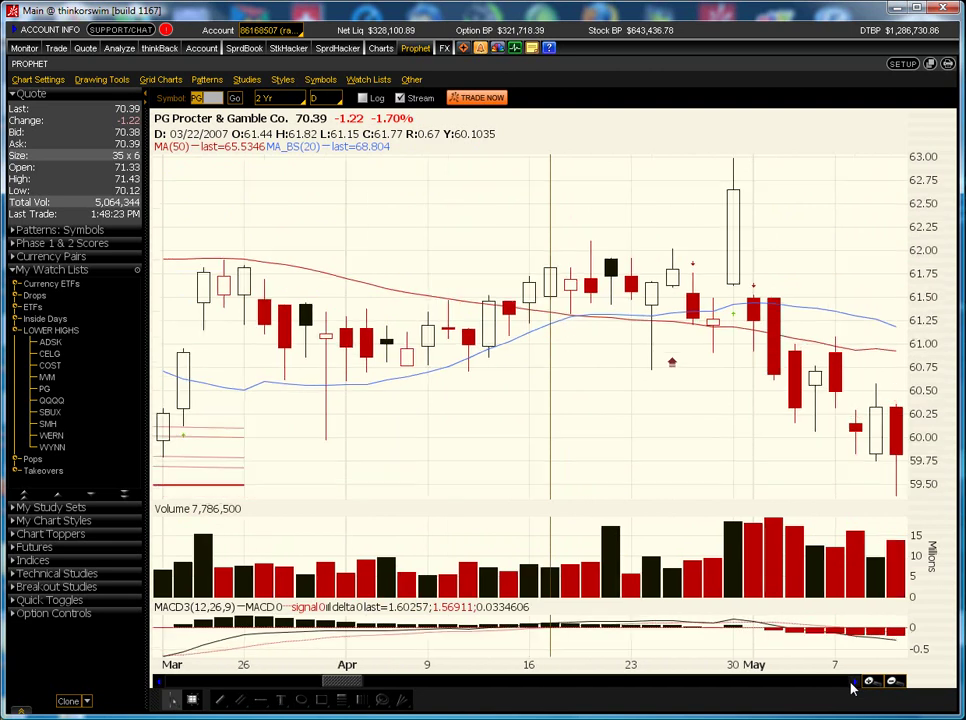
left_click(853, 686)
left_click(855, 686)
left_click(855, 686)
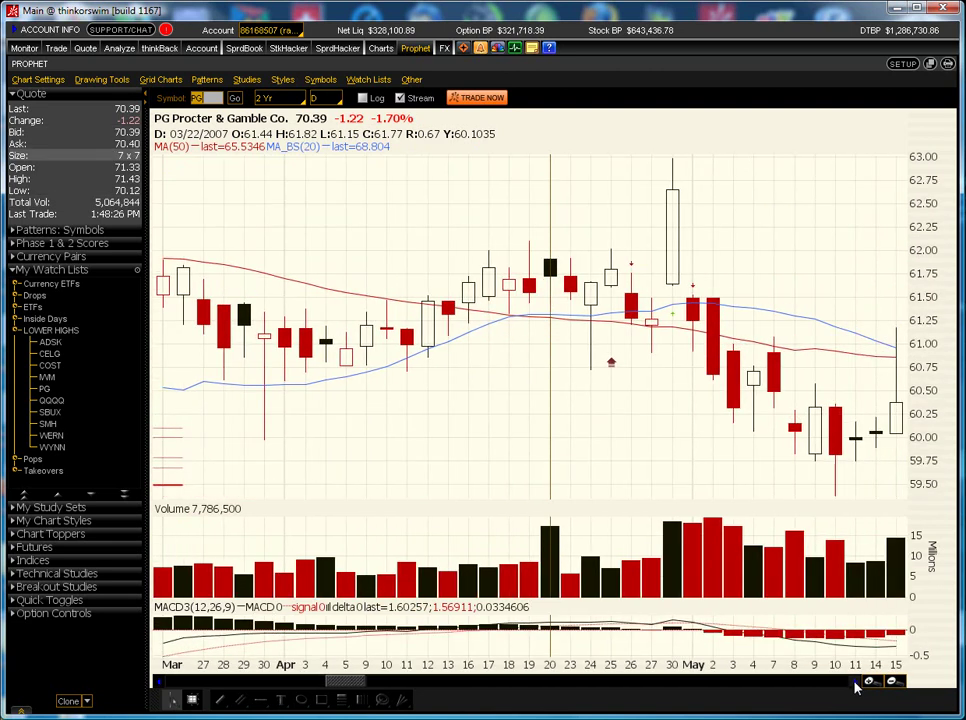
left_click(855, 686)
left_click(855, 686)
left_click(855, 686)
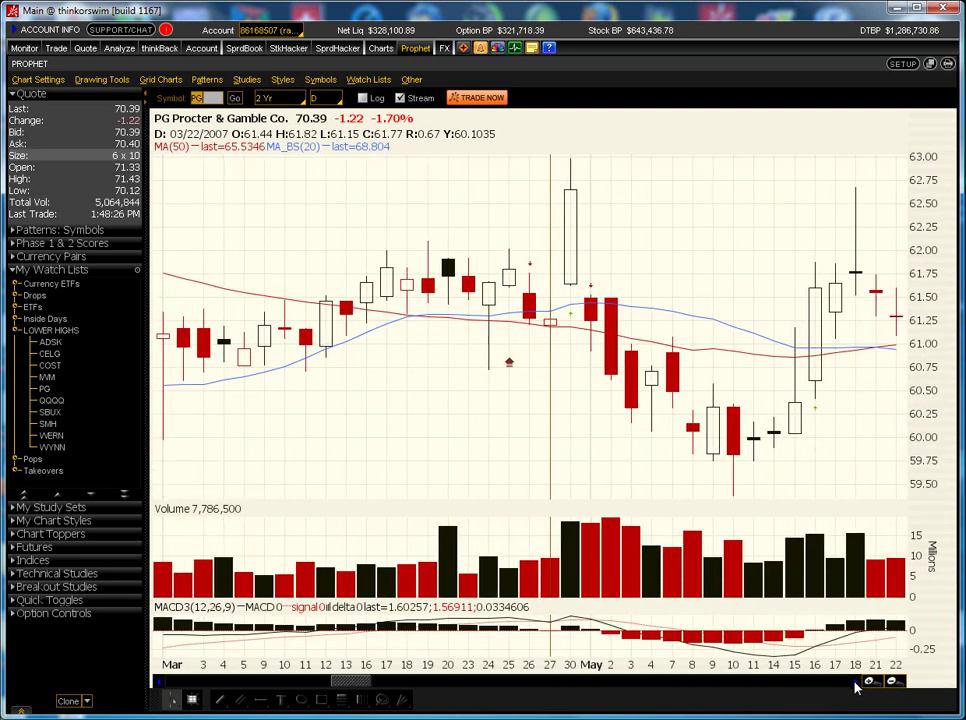
left_click(868, 681)
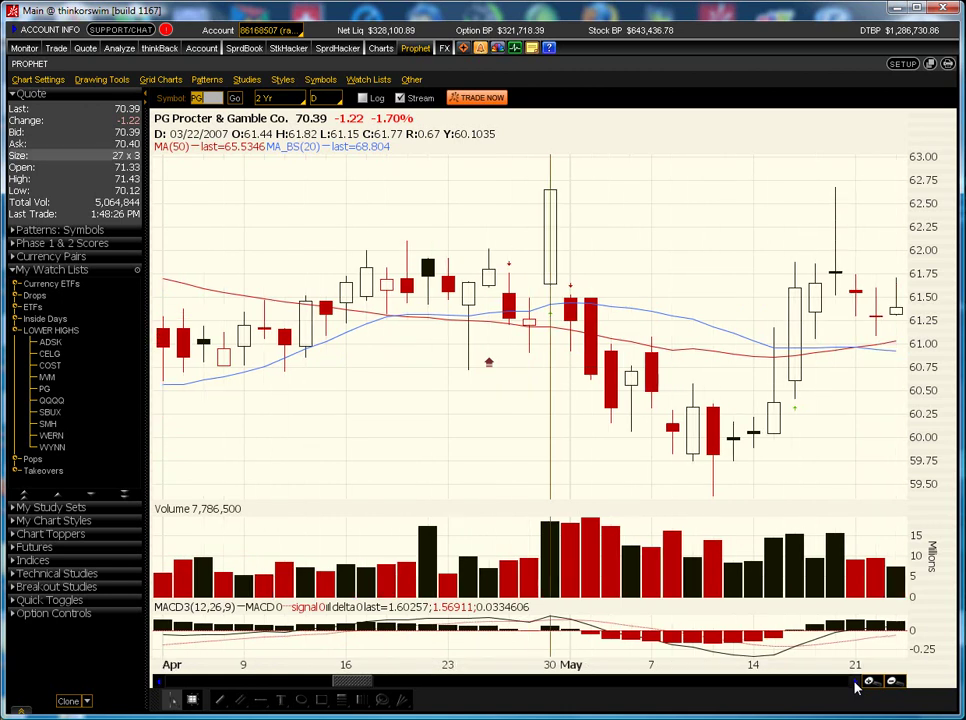
- Draw a channel spanning the May 11, 2007 candle's high and low on the PG chart, extending to May 18
left_click(103, 80)
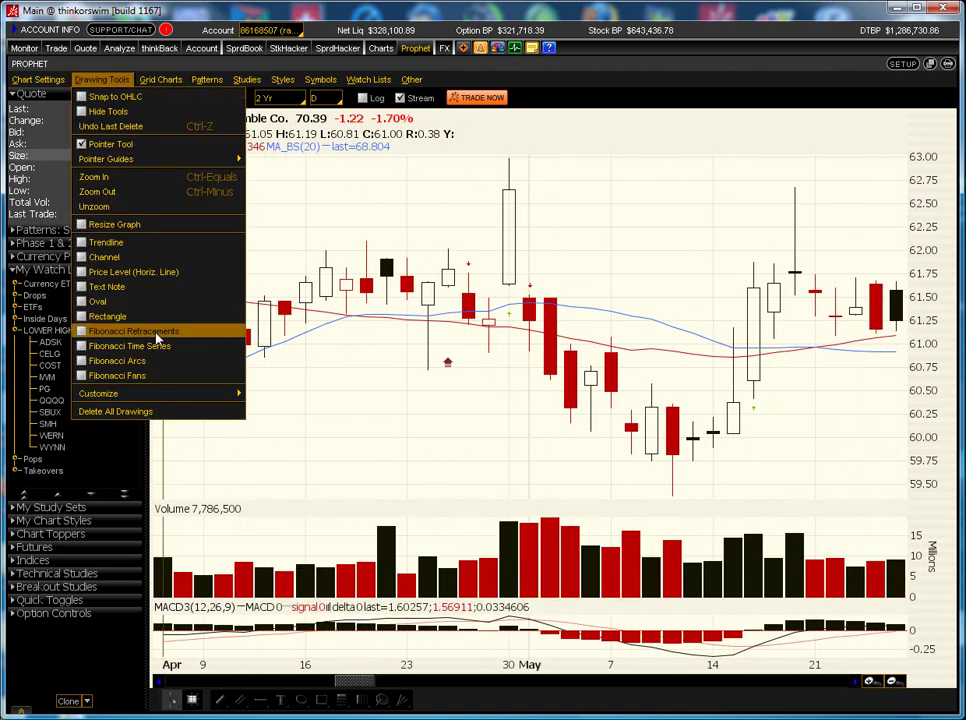
left_click(160, 252)
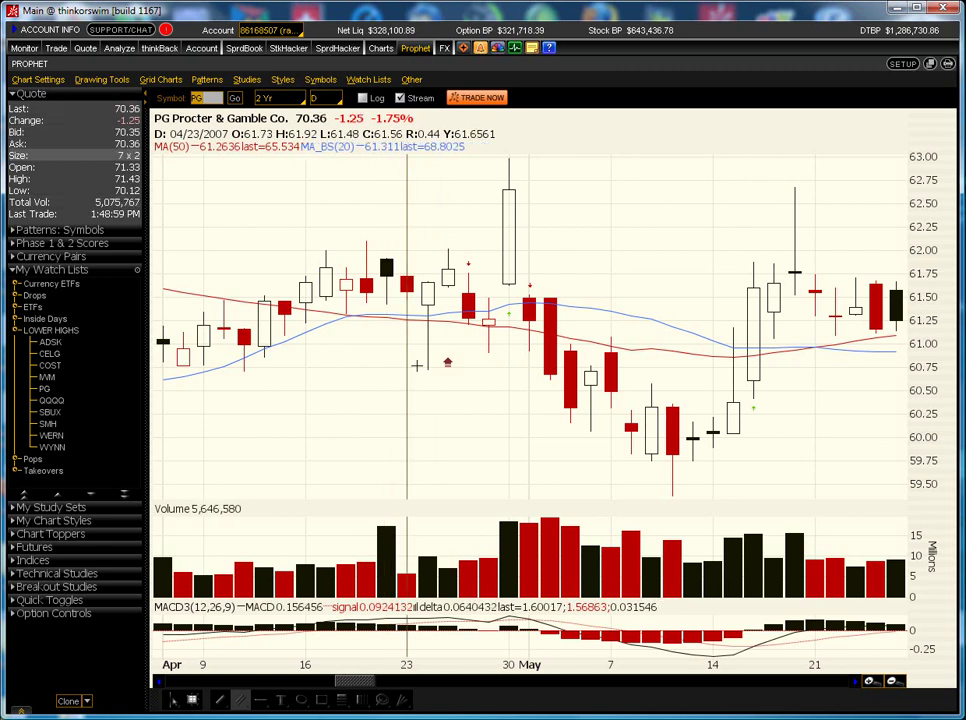
left_click(867, 684)
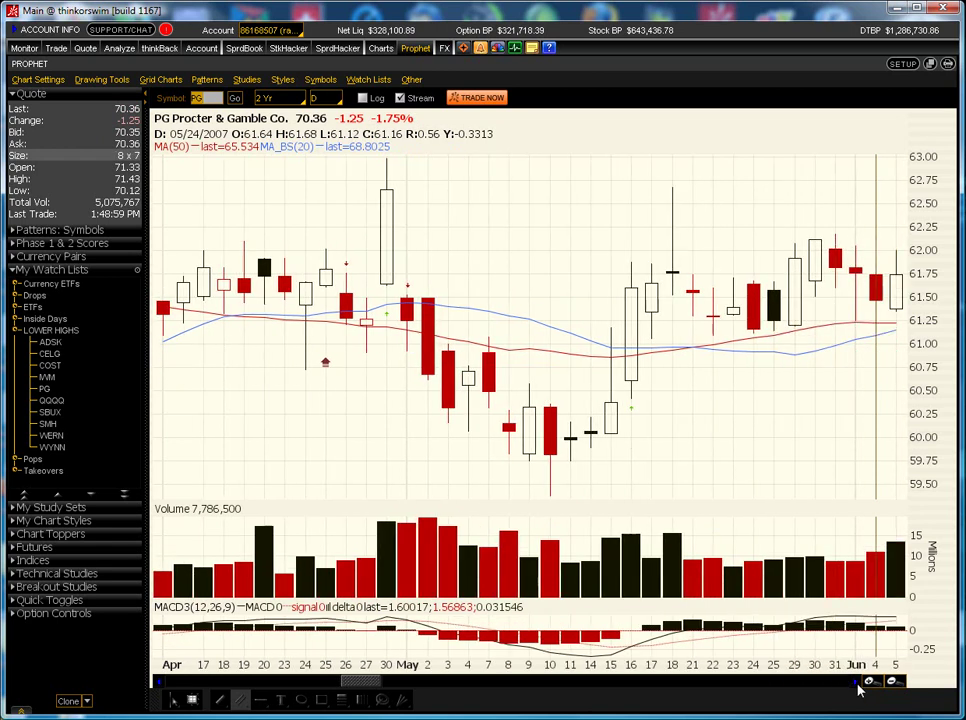
left_click(858, 686)
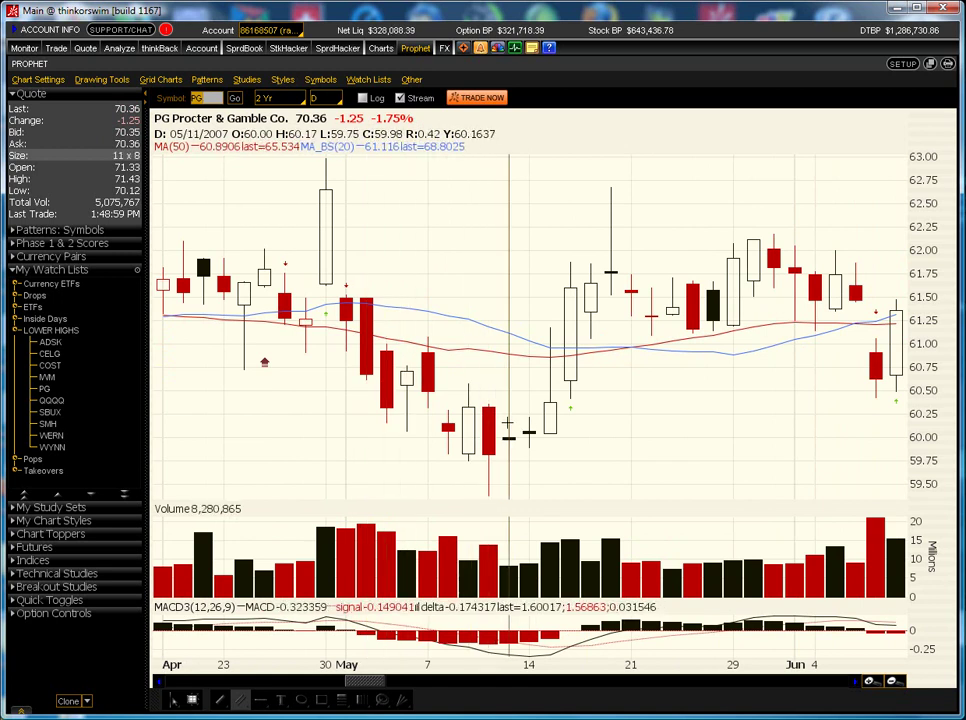
mouse_move(509, 421)
left_mouse_down()
mouse_move(610, 421)
mouse_move(610, 470)
mouse_move(610, 418)
mouse_move(604, 462)
mouse_move(624, 463)
left_mouse_up()
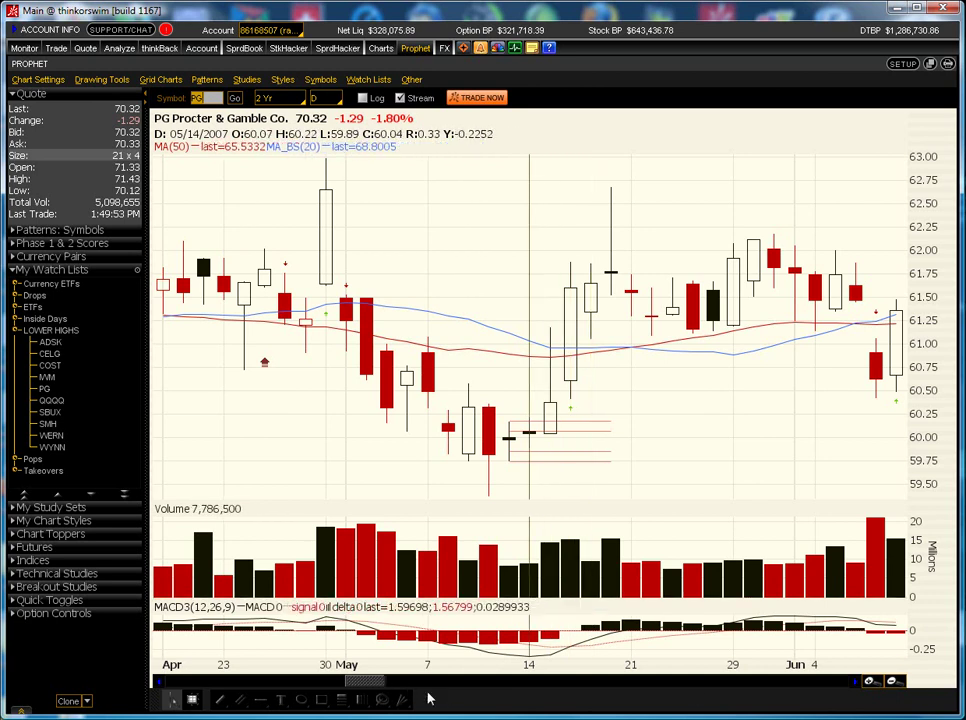
- Draw a channel spanning the June 6, 2007 candle's high and low on the PG chart, extending to June 13
left_click(857, 682)
left_click(857, 682)
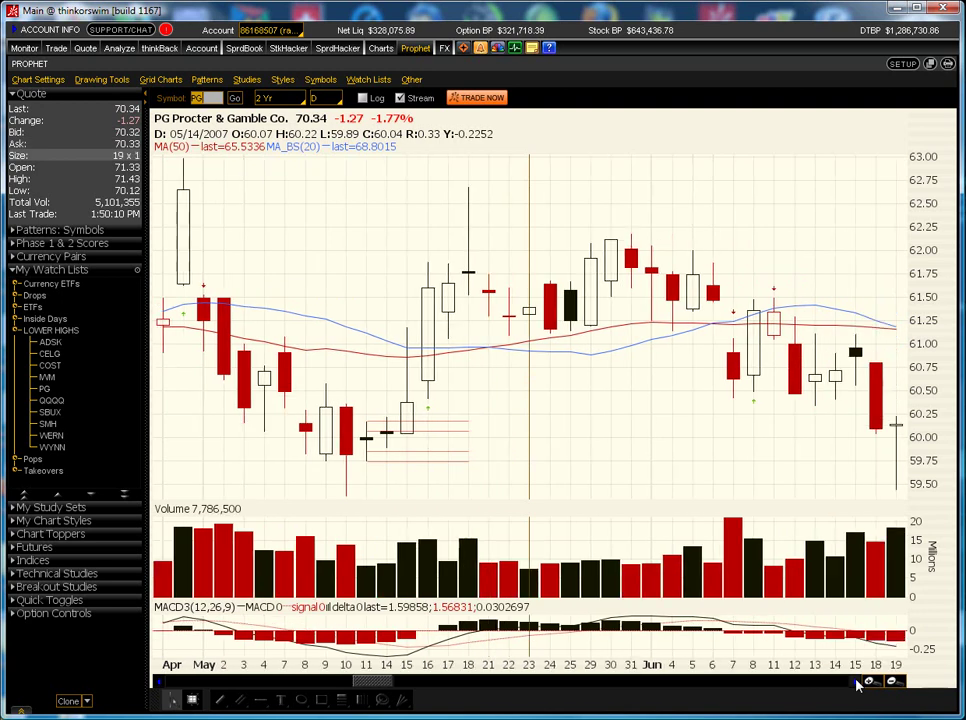
left_click(857, 682)
left_click(857, 682)
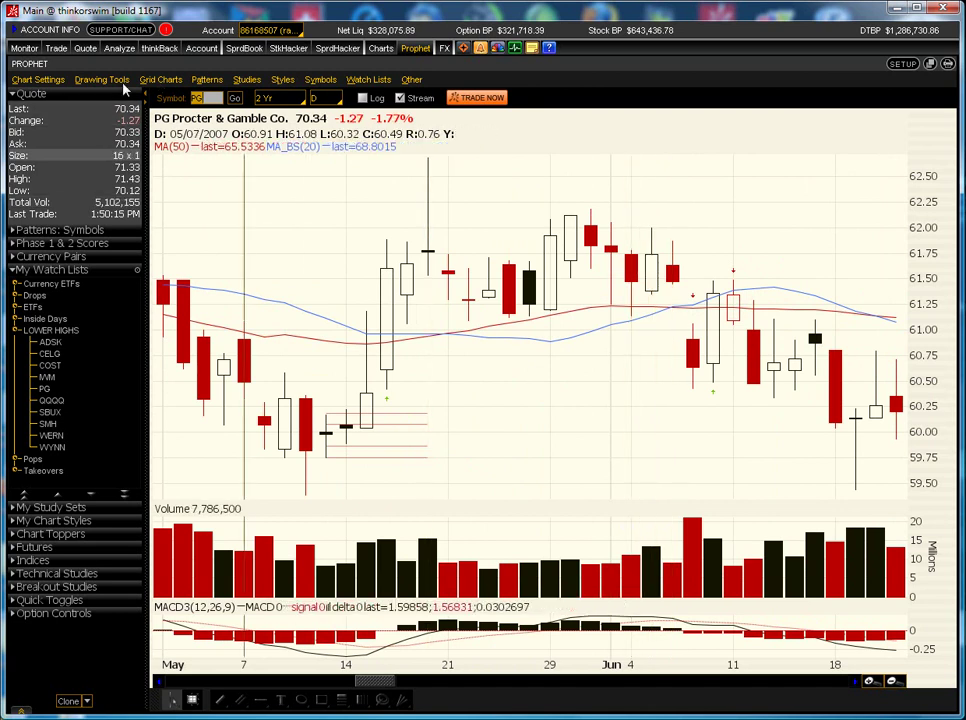
left_click(113, 80)
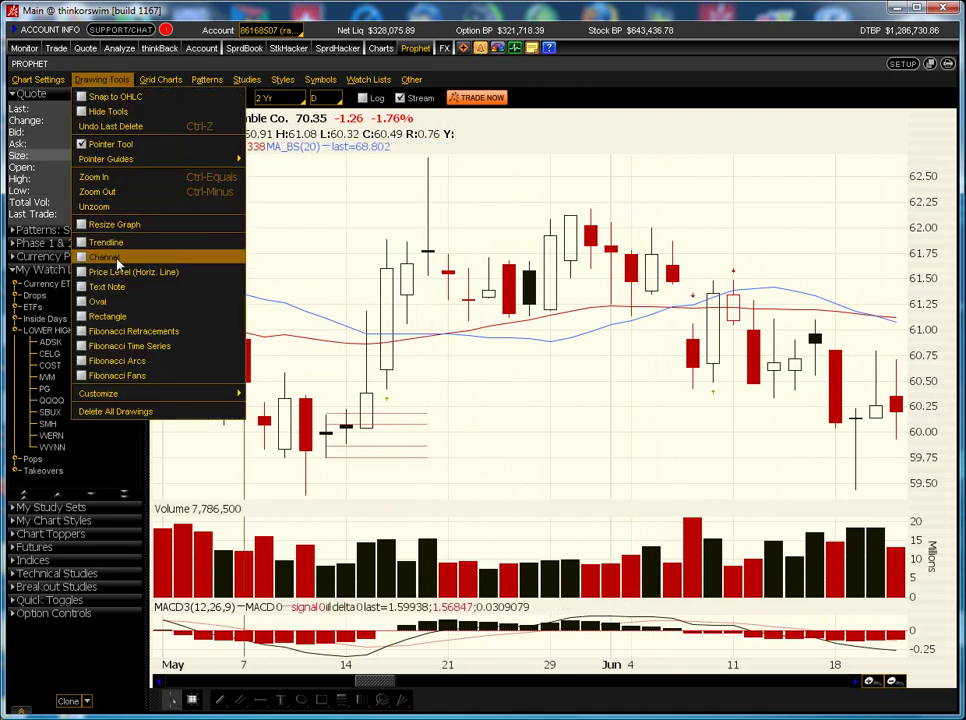
left_click(88, 193)
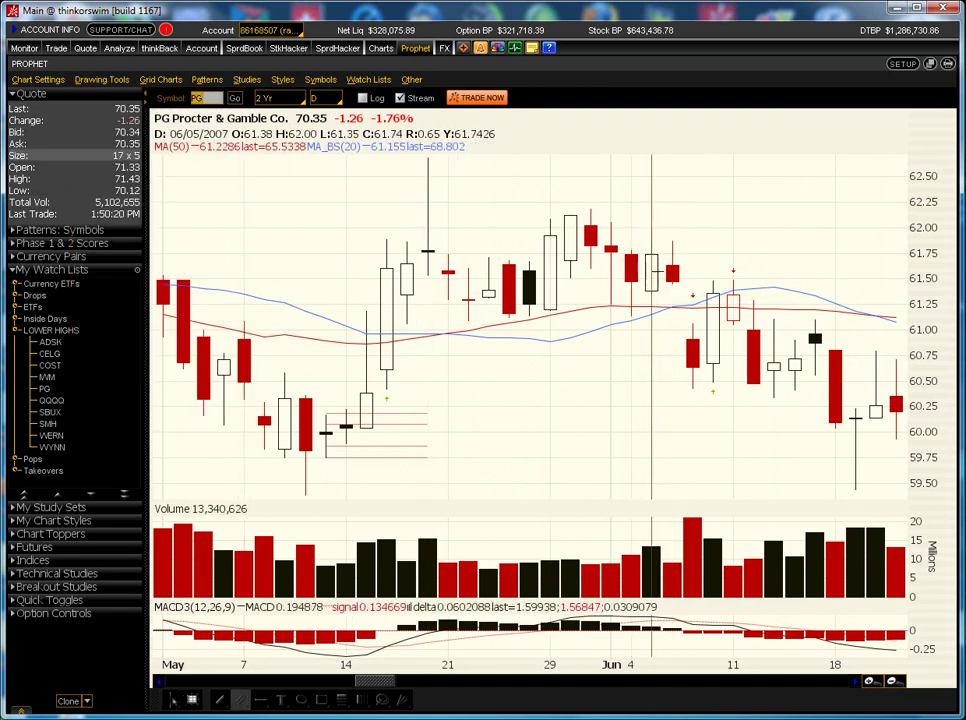
left_click(673, 241)
left_click(780, 242)
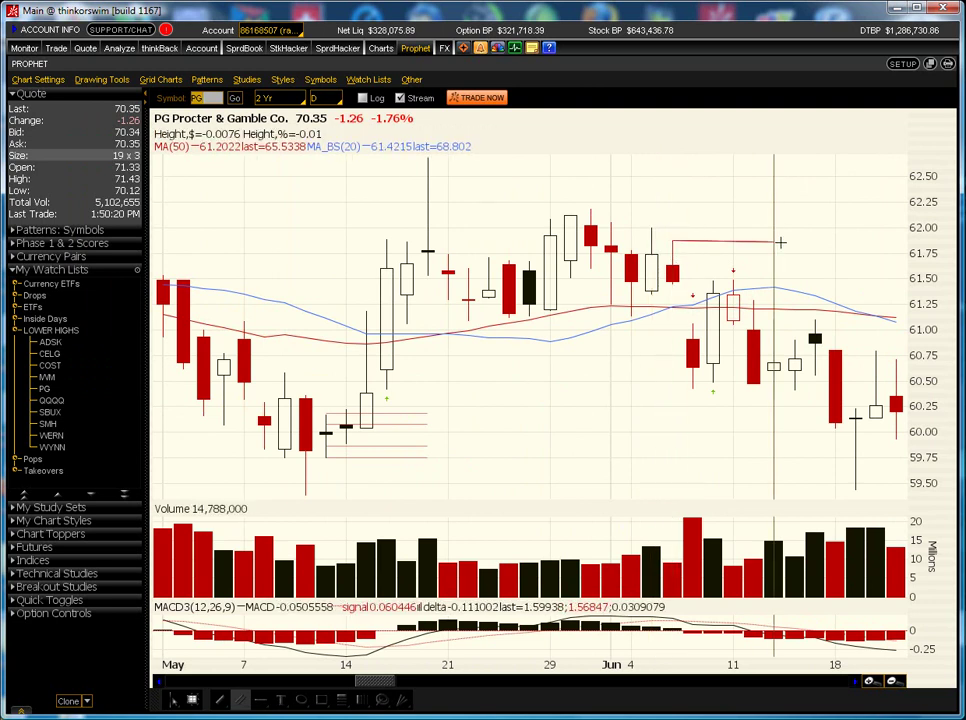
left_click(786, 286)
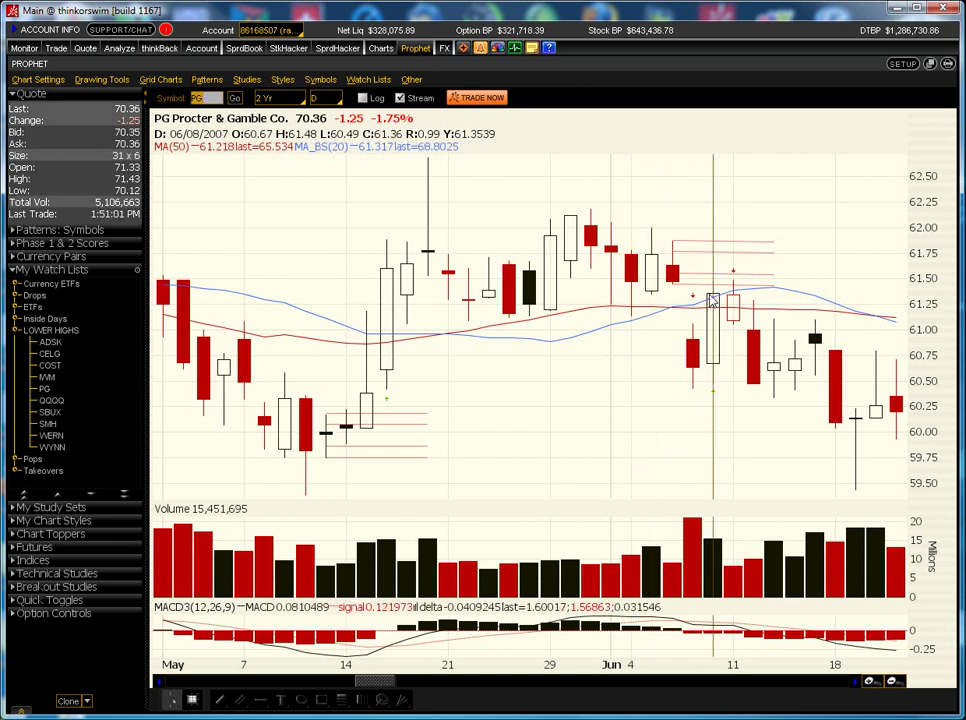
- Draw a channel spanning the June 14, 2007 candle's high and low on the PG chart, extending to June 22
mouse_move(713, 292)
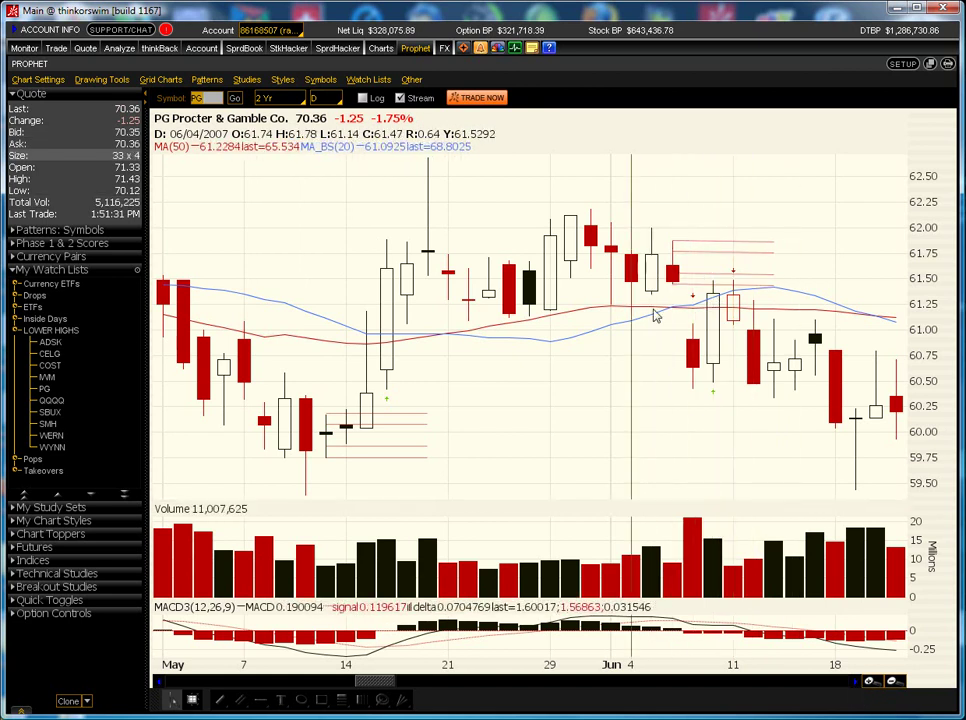
left_click(855, 684)
left_click(855, 684)
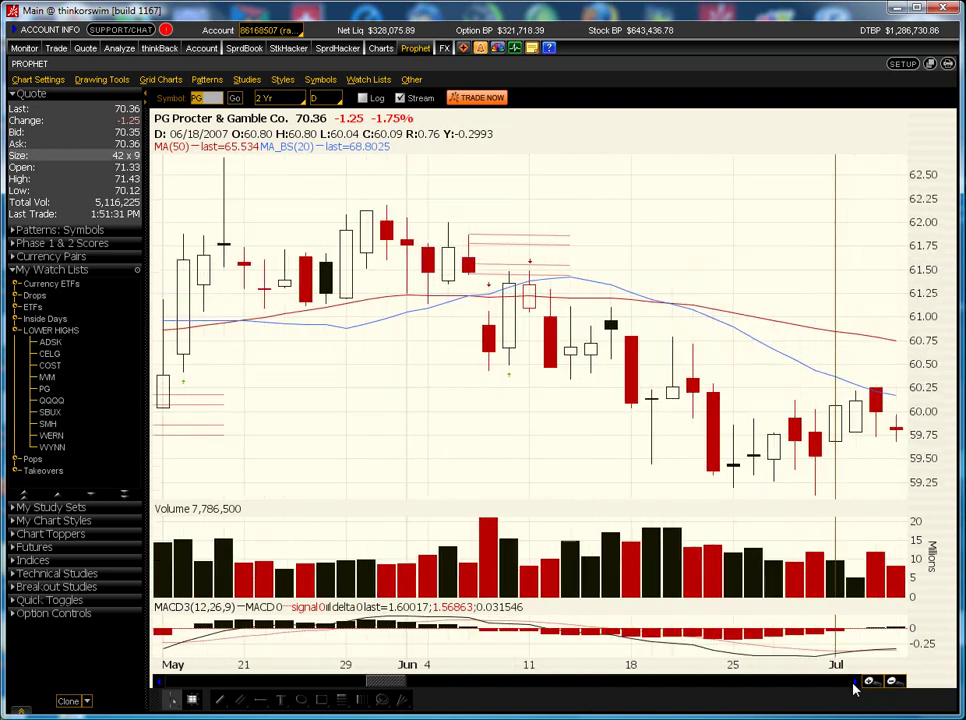
left_click(855, 684)
left_click(855, 684)
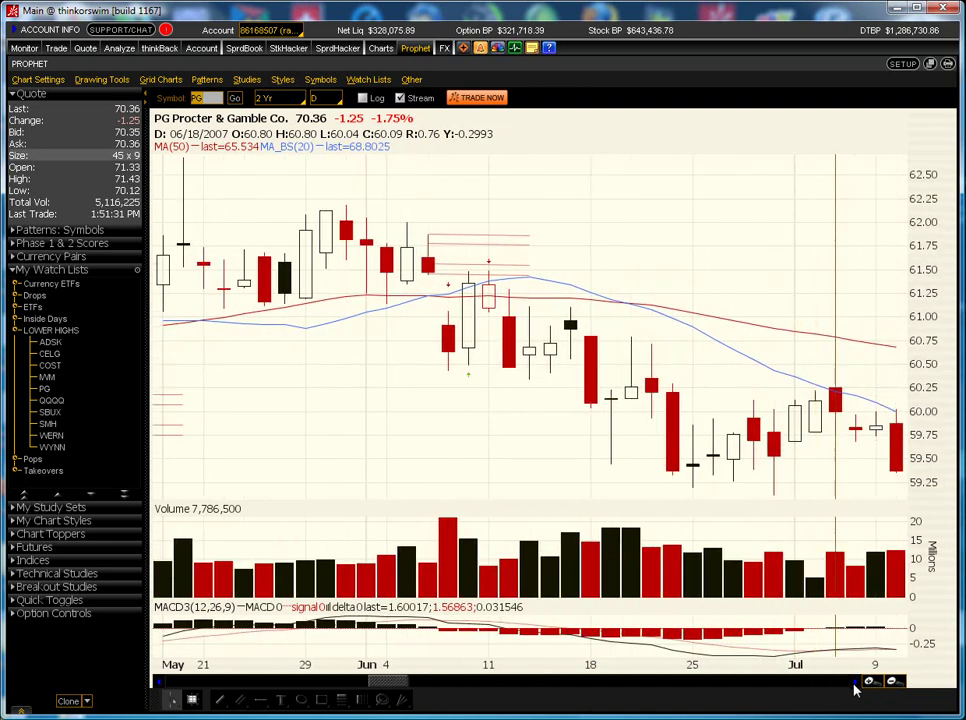
left_click(101, 79)
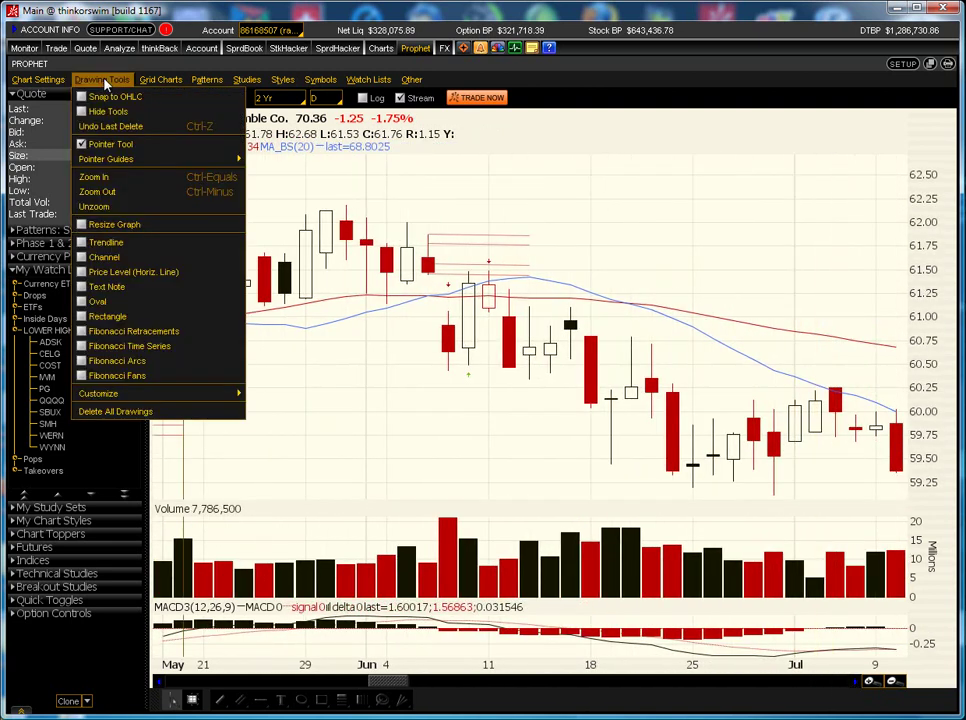
left_click(125, 257)
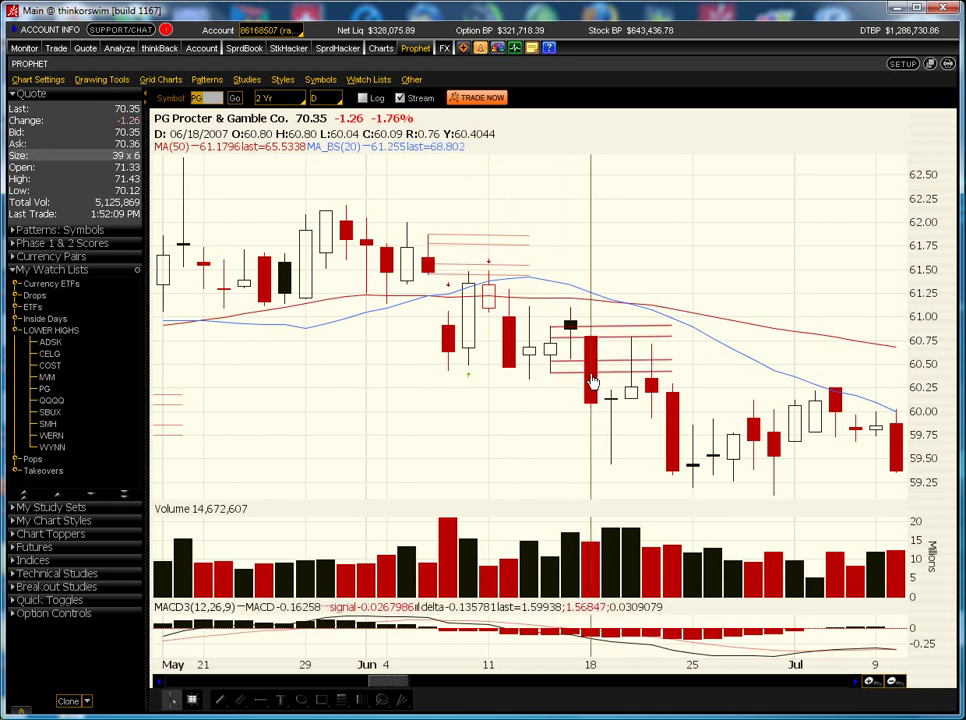
- Examine the PG daily candles that follow the June 14, 2007 channel, forward through August 6, 2007
mouse_move(580, 378)
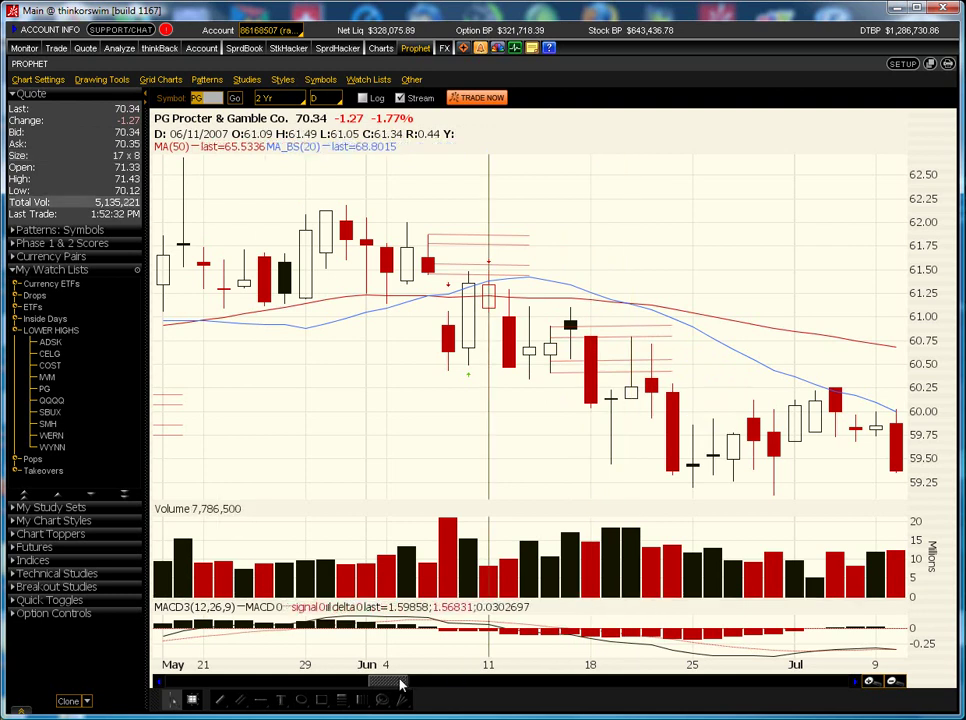
left_click_drag(400, 684, 412, 684)
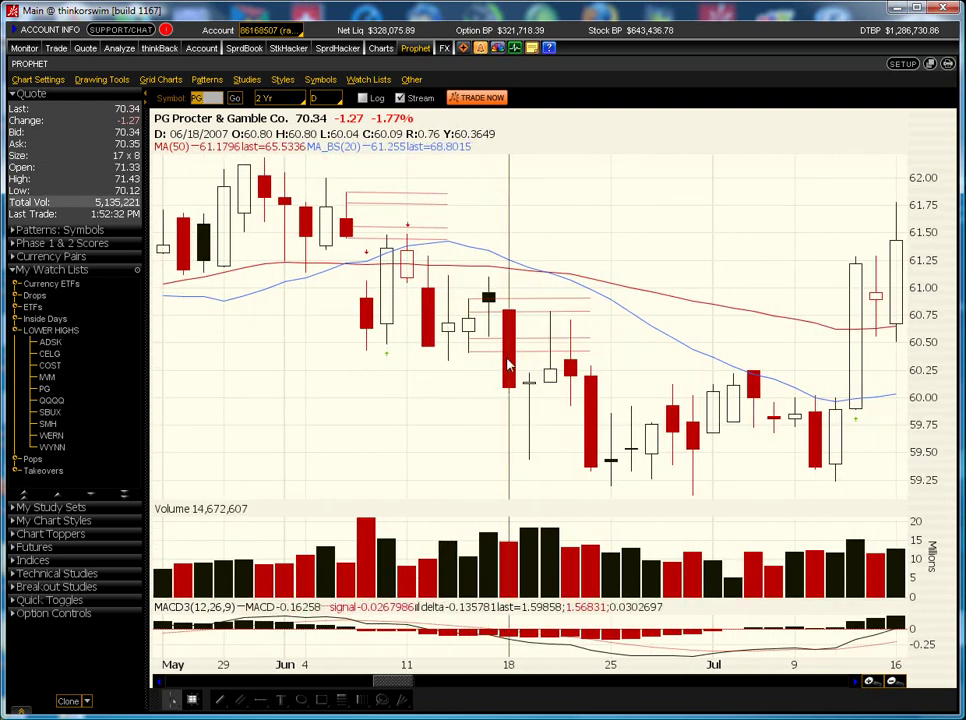
mouse_move(508, 359)
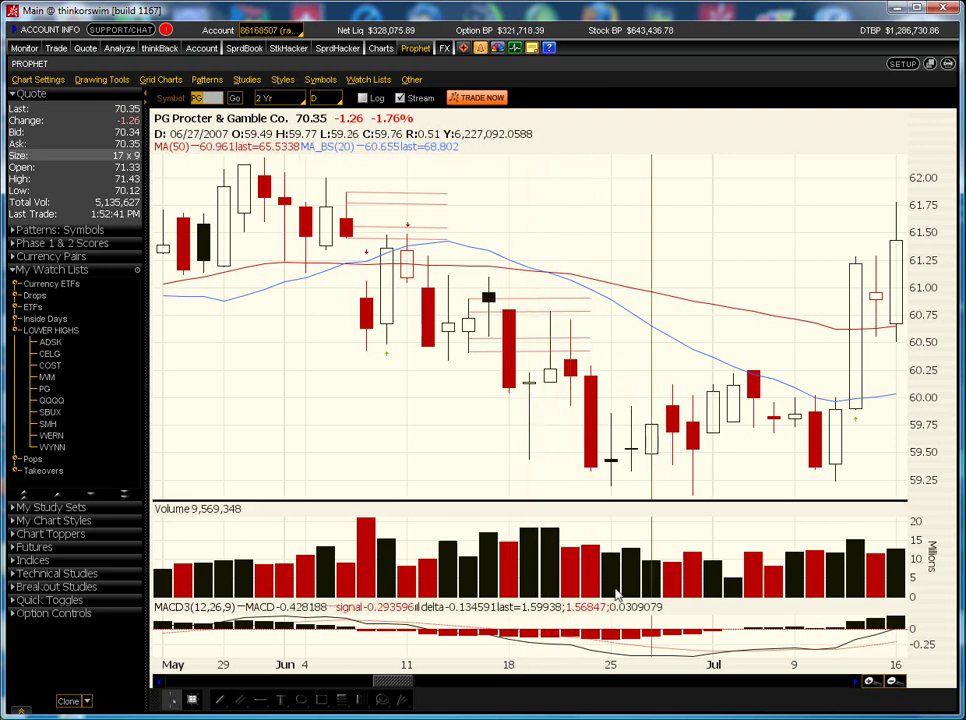
left_click_drag(408, 682, 428, 692)
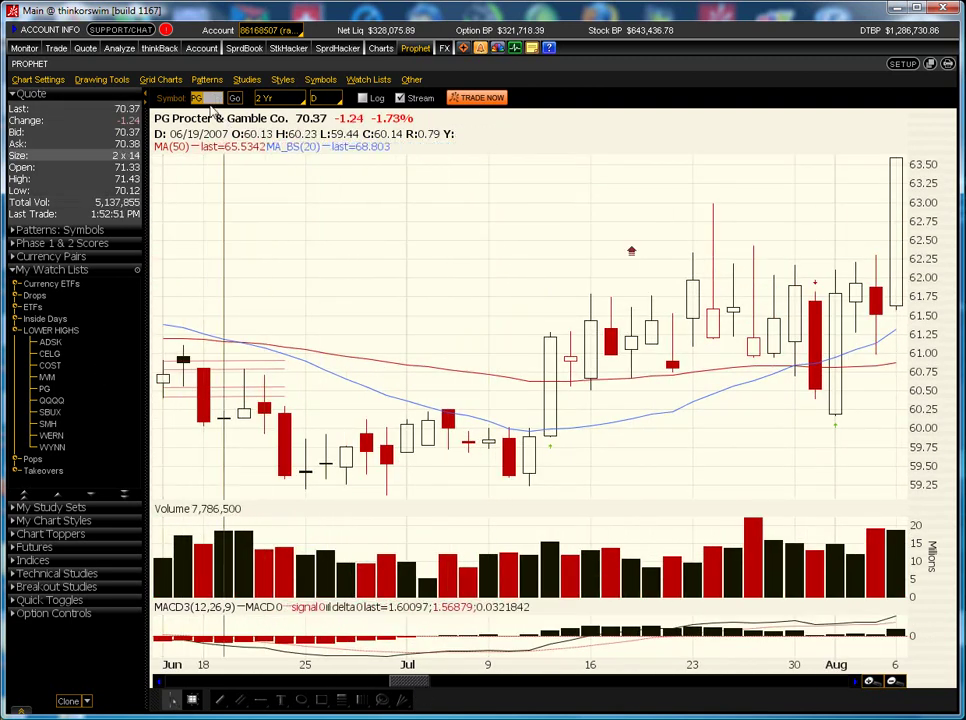
- Load the IWM daily chart and zoom in on the September to November 2007 candles around the channel marked as a sell area
type("WM")
key("Return")
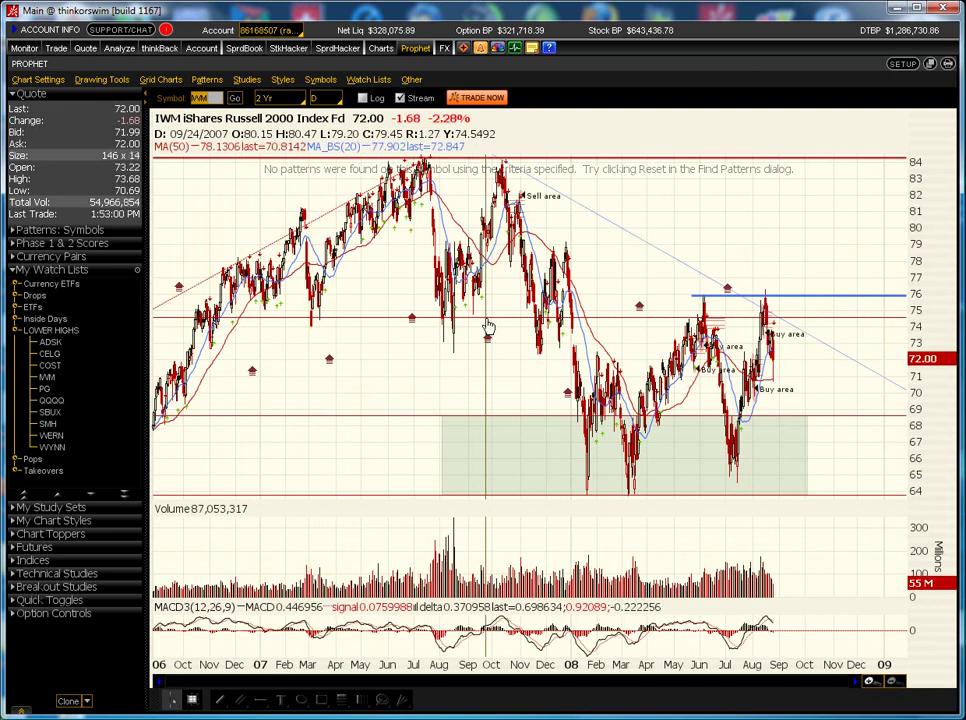
mouse_move(489, 328)
left_click_drag(461, 332, 572, 352)
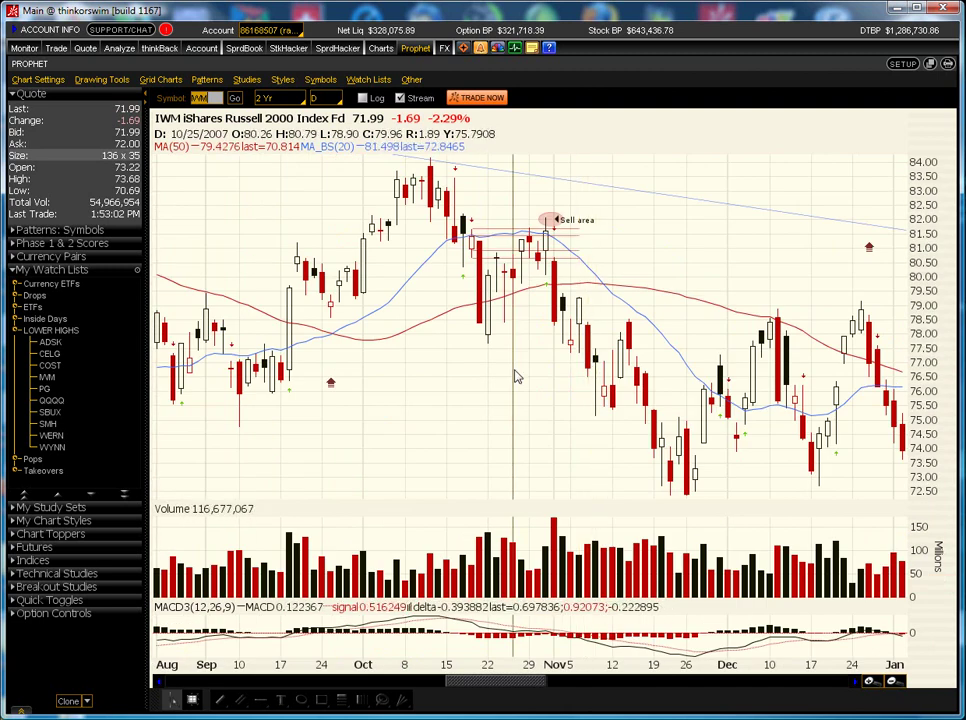
left_click_drag(345, 350, 592, 350)
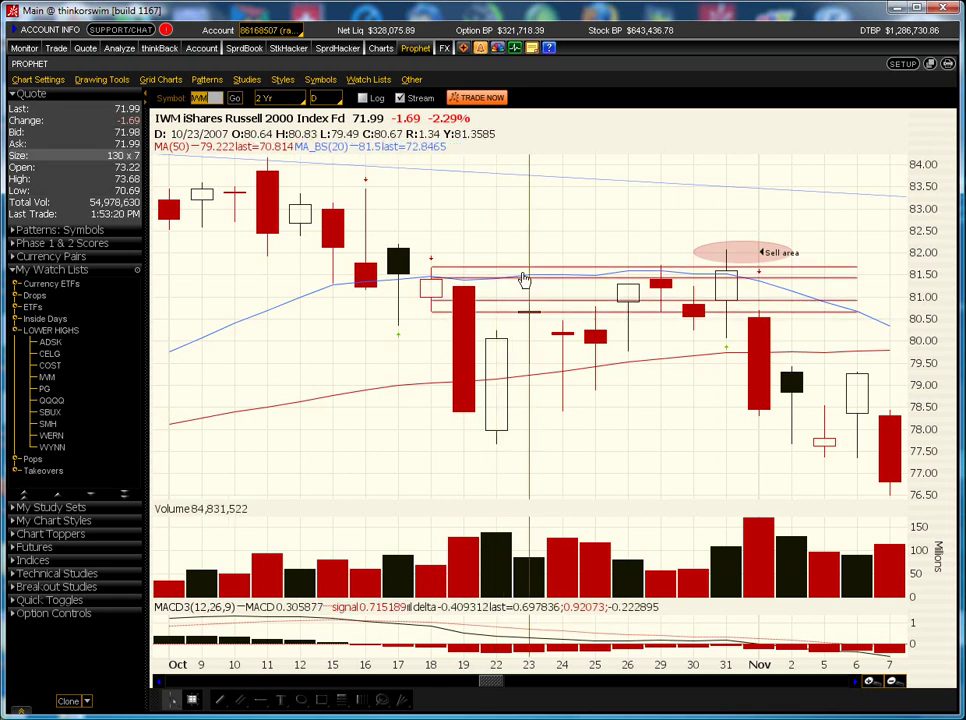
mouse_move(522, 275)
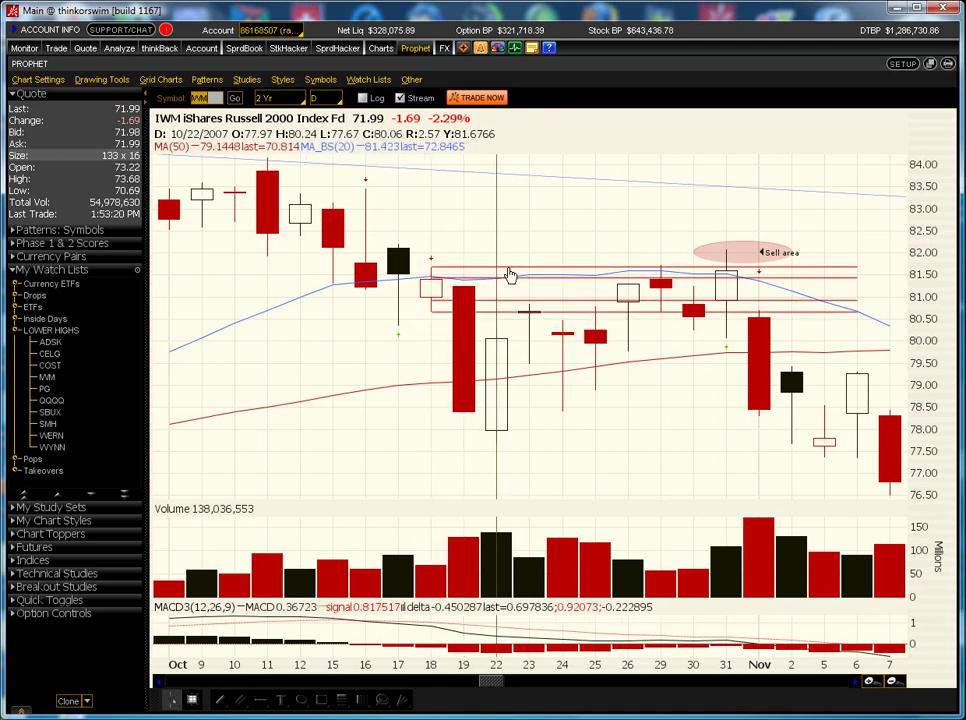
left_click(478, 686)
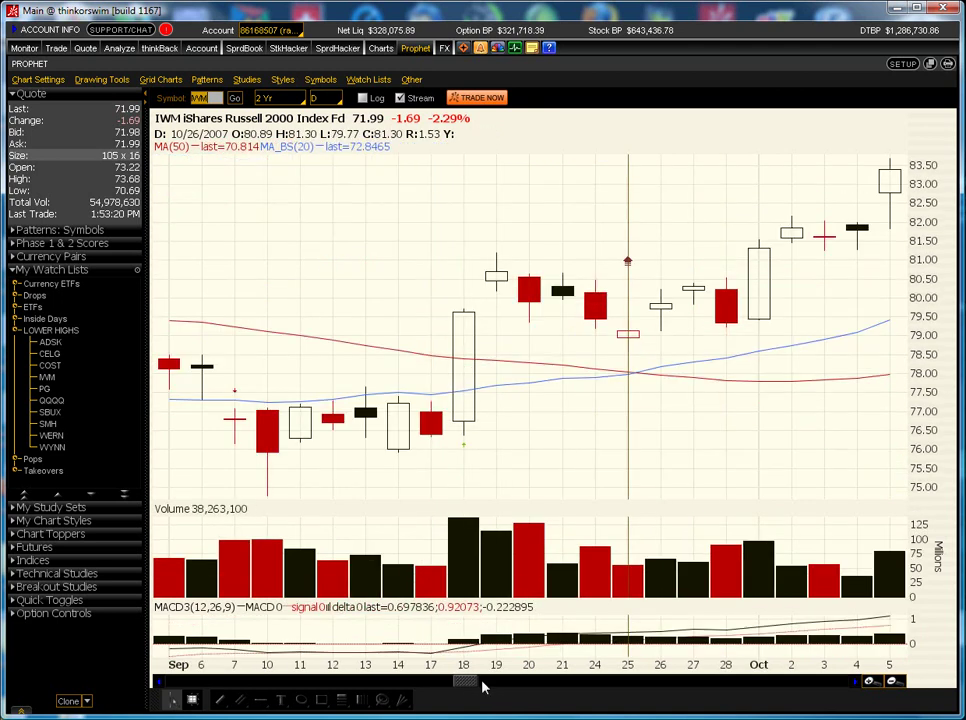
- Examine the IWM daily candles from October to November 2007 around the channel marked as a sell area
left_click_drag(465, 685, 492, 694)
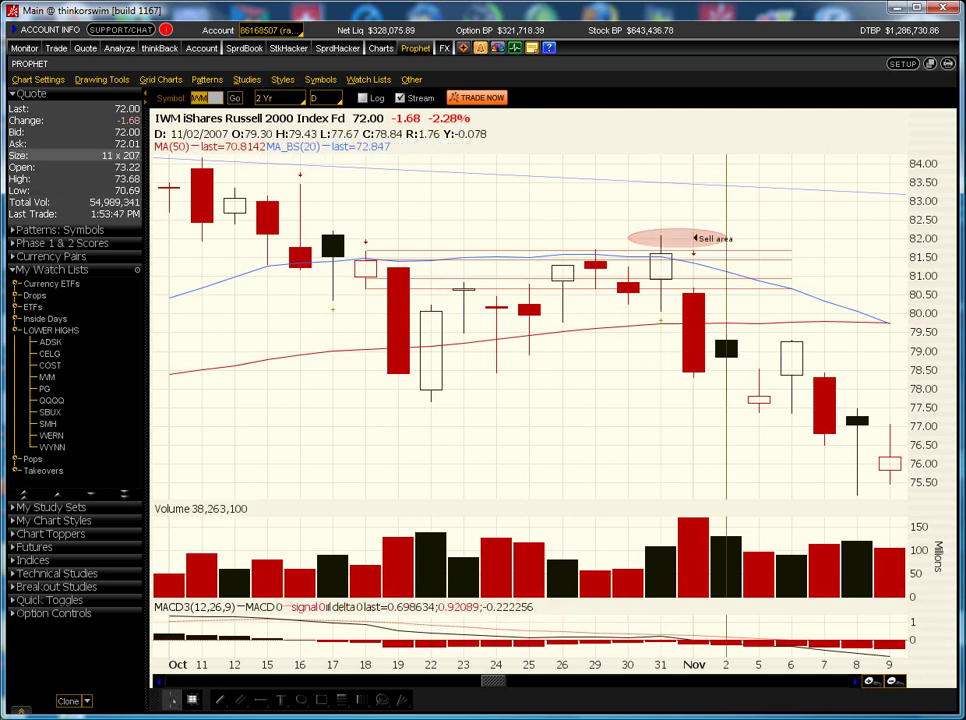
left_click(894, 682)
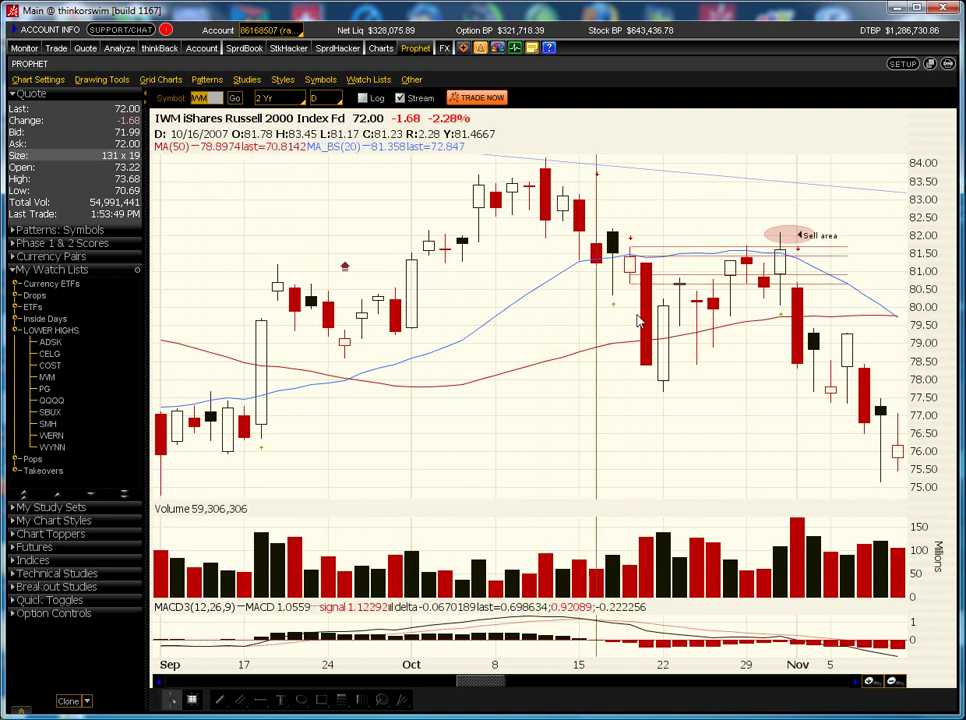
left_click_drag(484, 689, 493, 691)
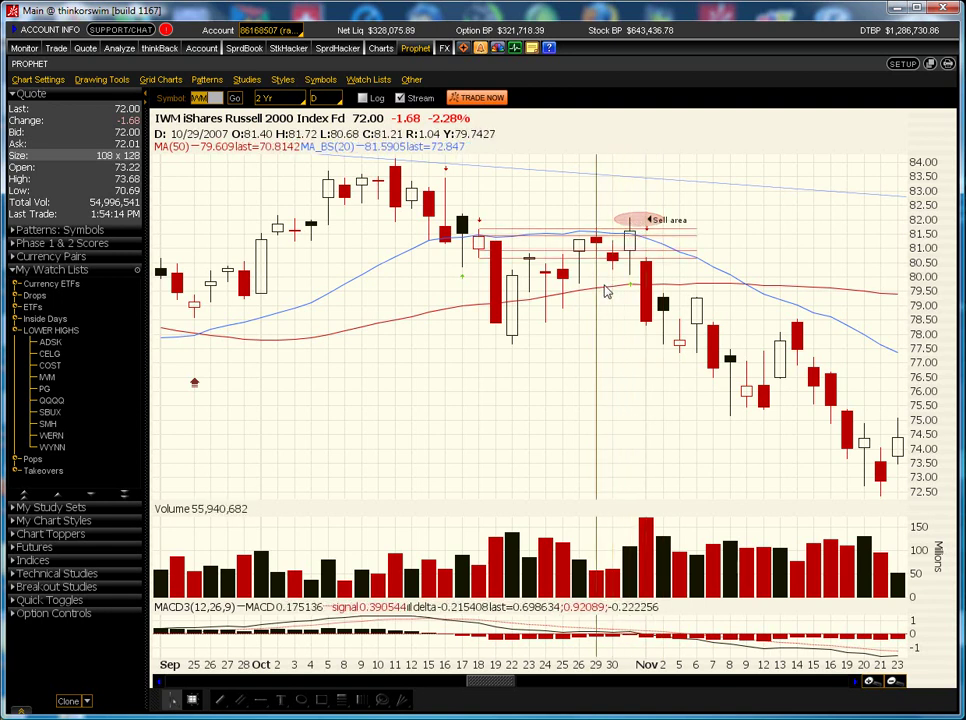
- Draw a channel spanning the November 27, 2007 candle's high and low on the IWM chart, extending to December 4
left_click_drag(506, 680, 500, 502)
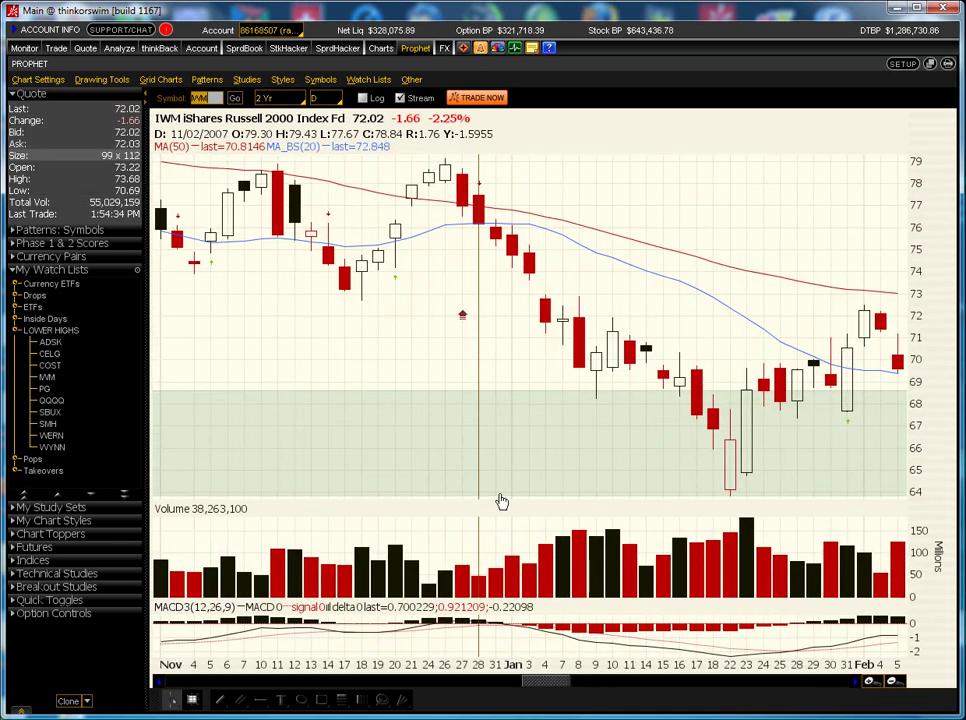
mouse_move(489, 470)
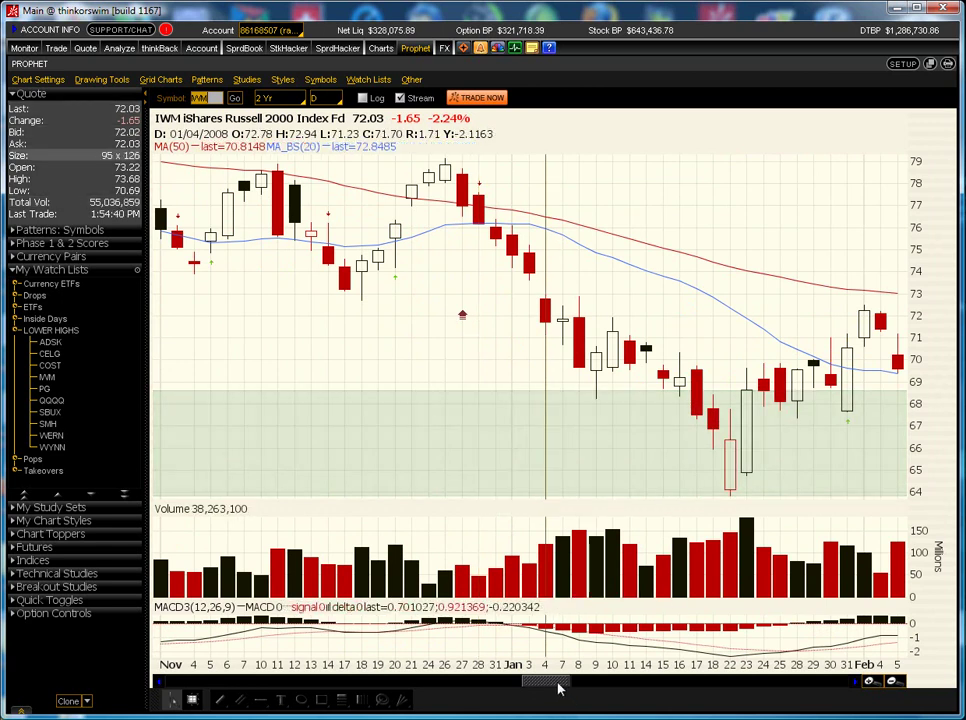
left_click_drag(558, 688, 550, 692)
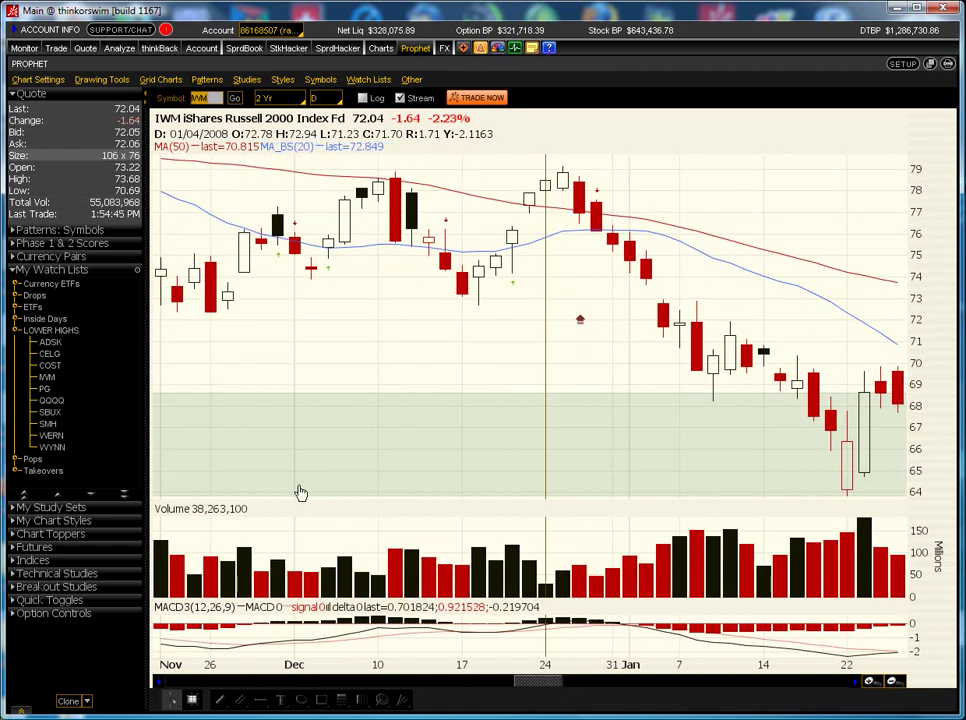
left_click(100, 80)
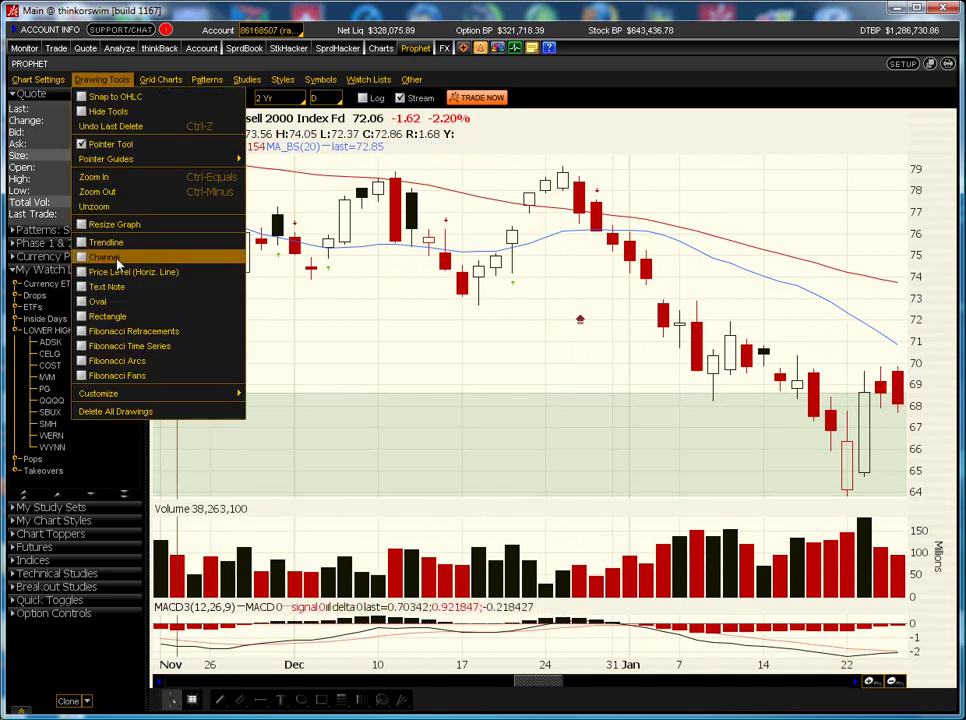
left_click_drag(230, 283, 317, 285)
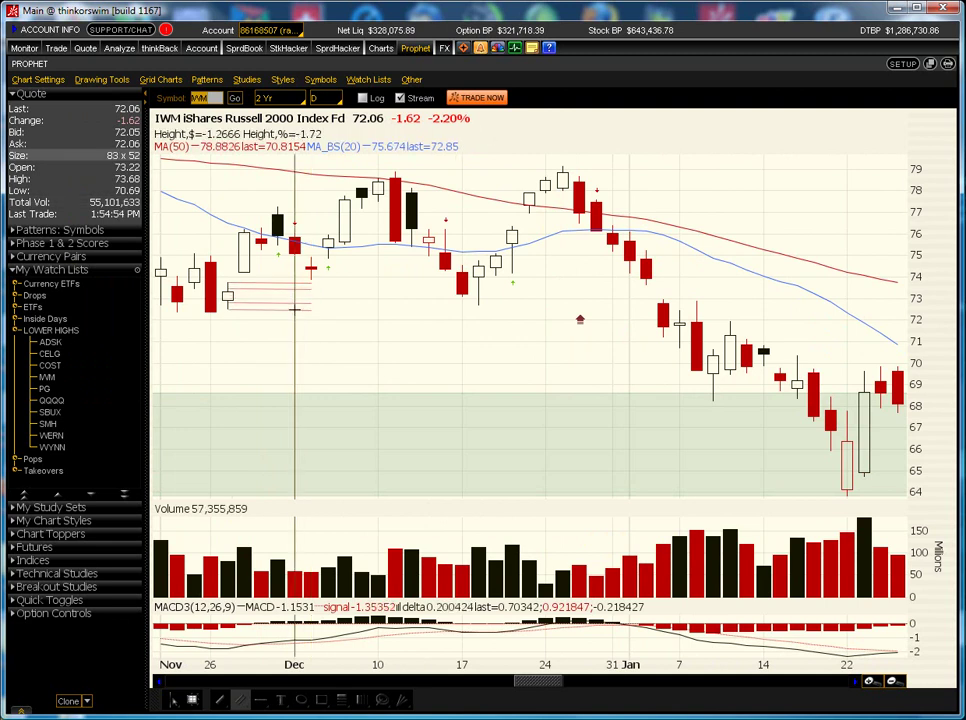
left_click(295, 310)
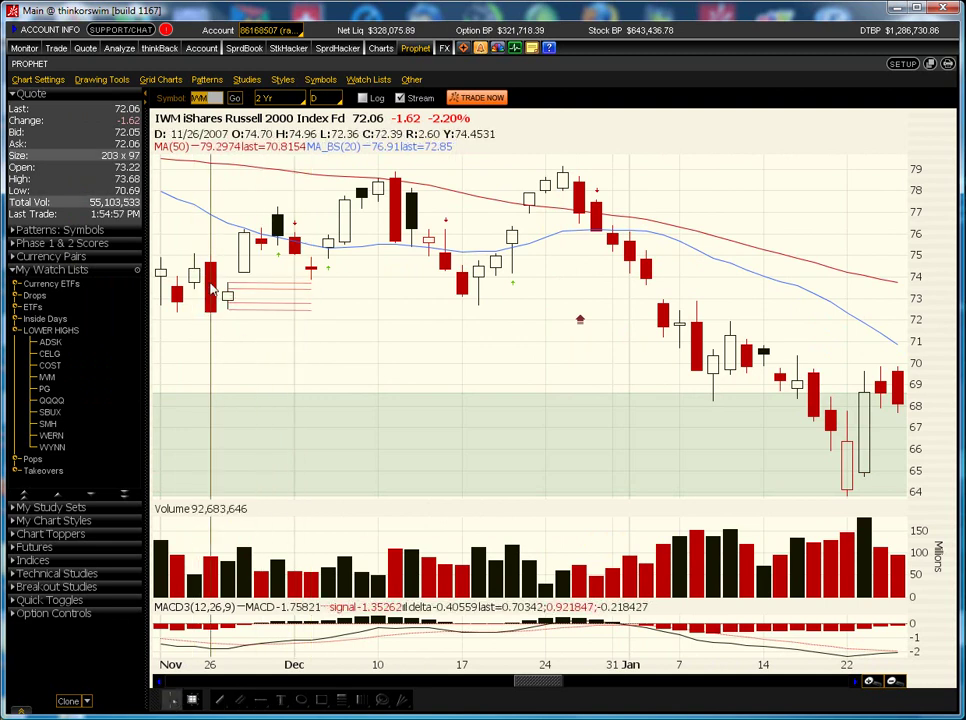
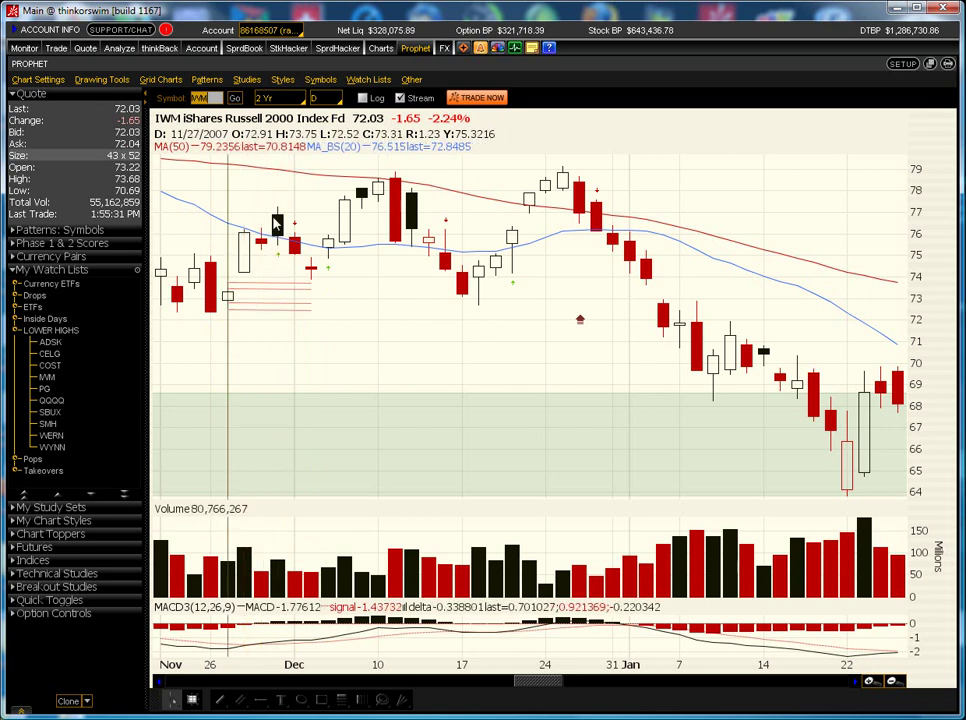
- Draw a channel spanning the March 26, 2008 candle's high and low on the IWM chart, extending to April 4
mouse_move(285, 297)
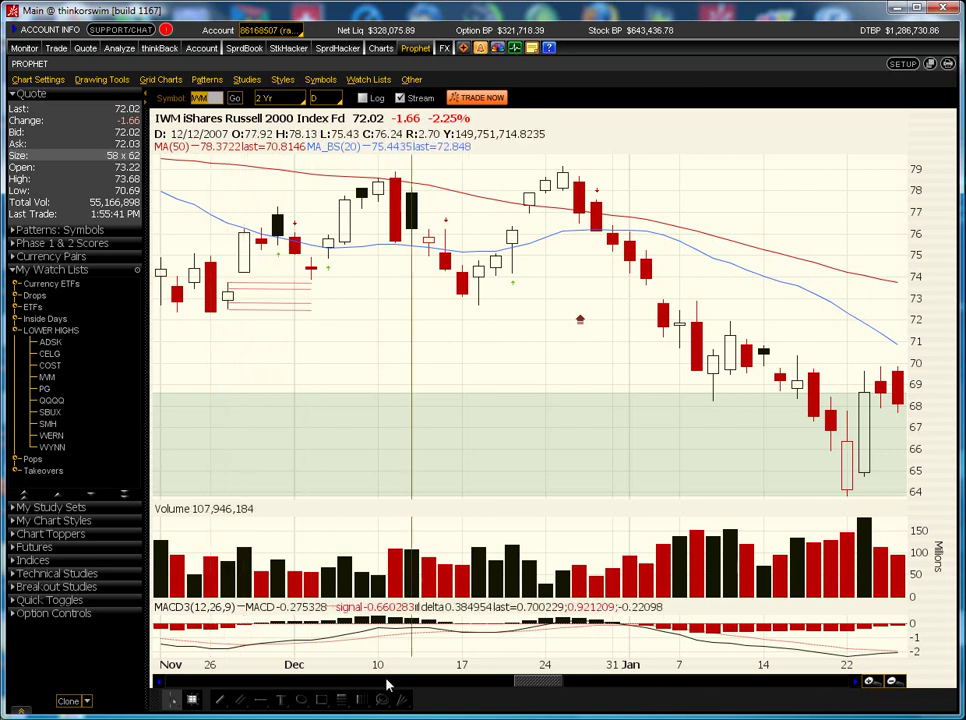
left_click_drag(530, 688, 587, 708)
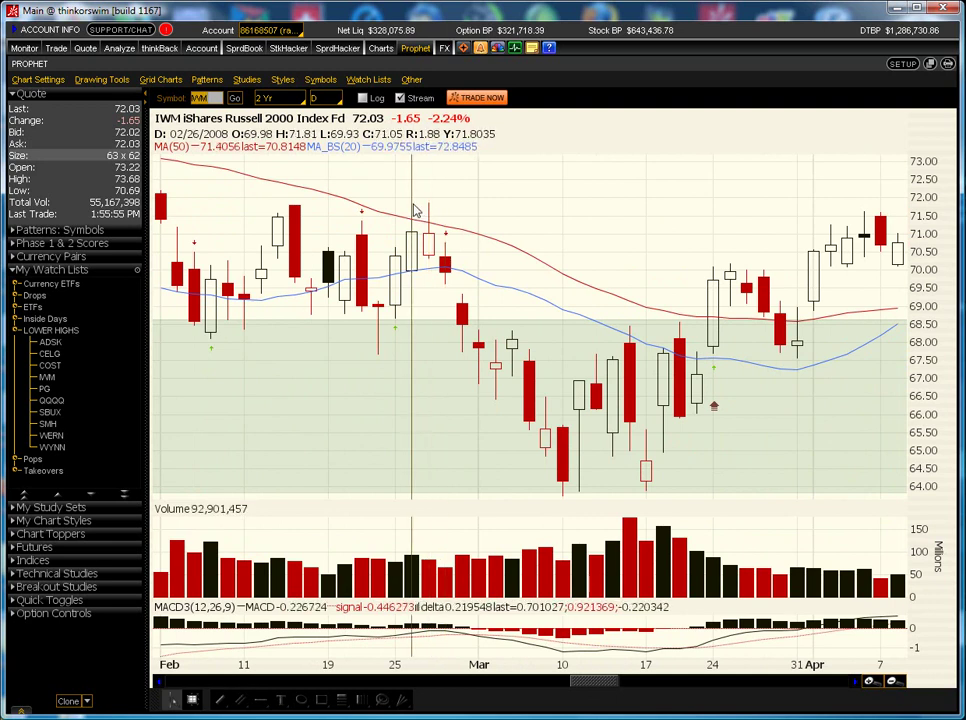
left_click_drag(598, 686, 622, 686)
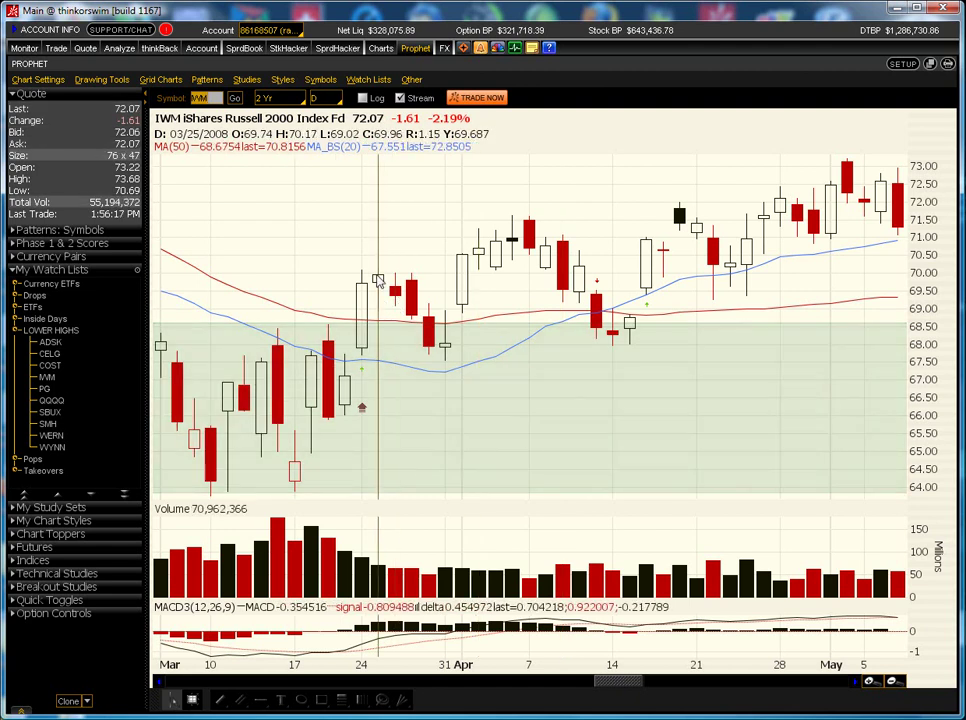
left_click(101, 79)
left_click(85, 199)
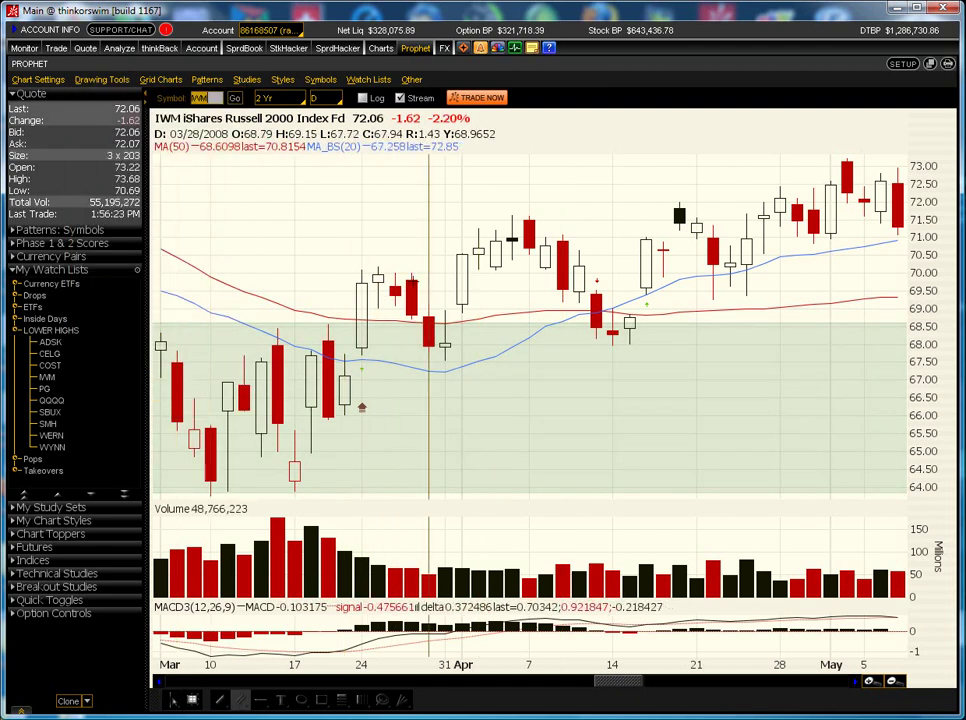
left_click_drag(396, 271, 512, 306)
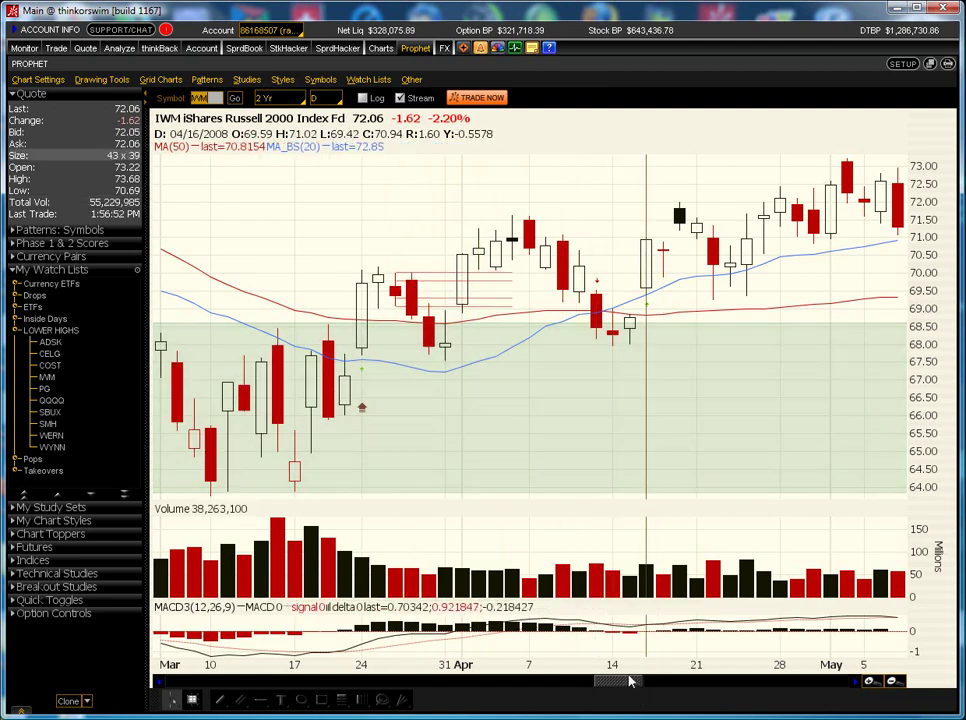
- Draw a channel spanning the April 15, 2008 candle's high and low on the IWM chart, extending to April 24
left_click_drag(630, 683, 636, 685)
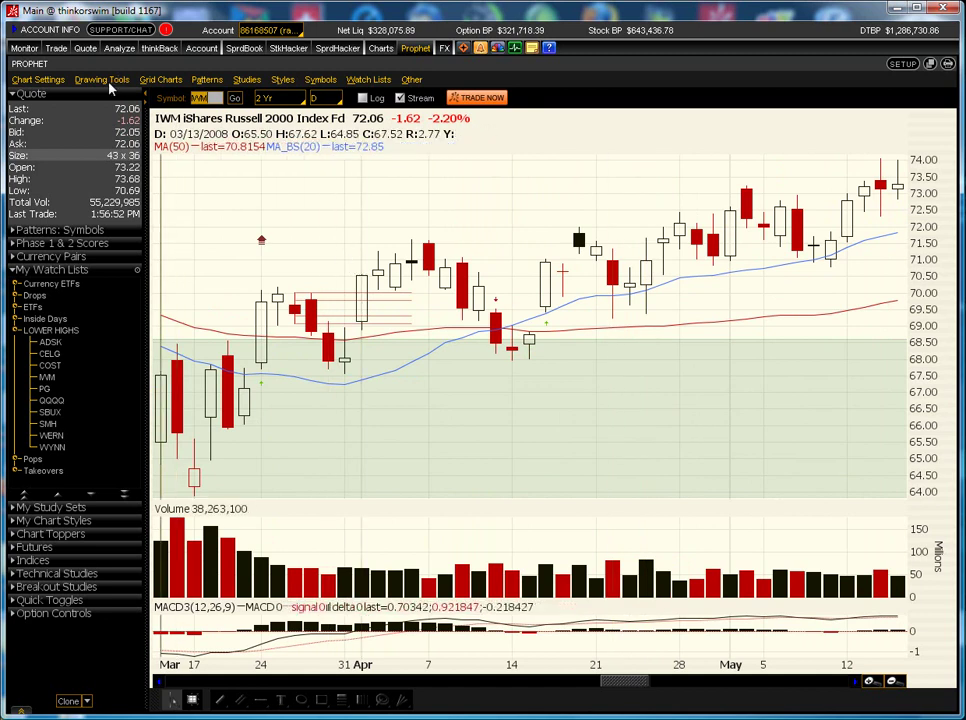
left_click(103, 80)
left_click(90, 202)
left_click(530, 341)
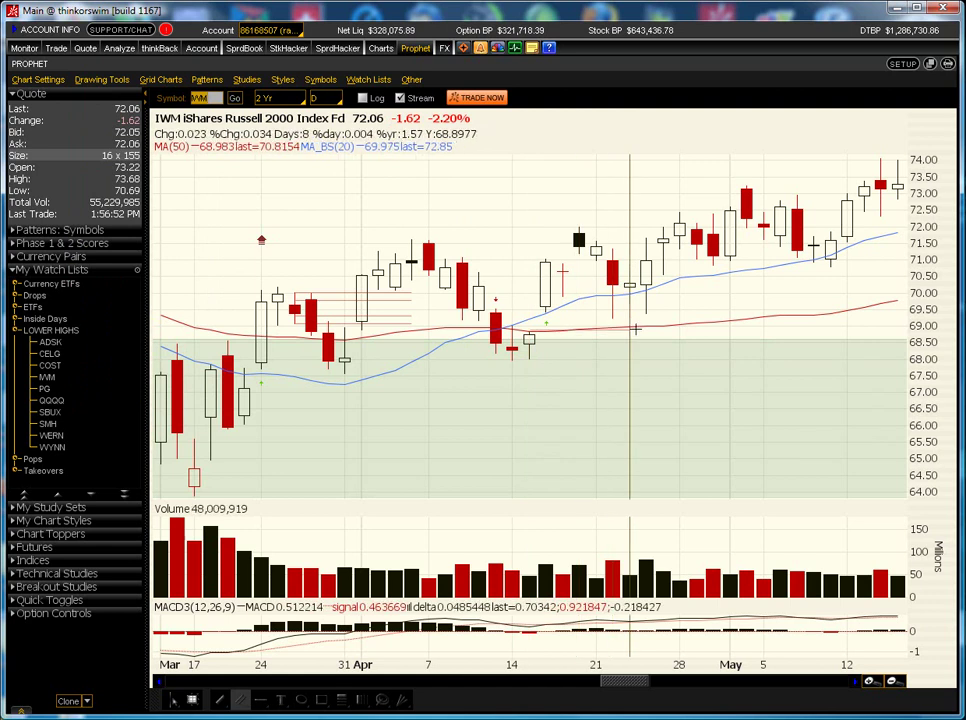
left_click(650, 357)
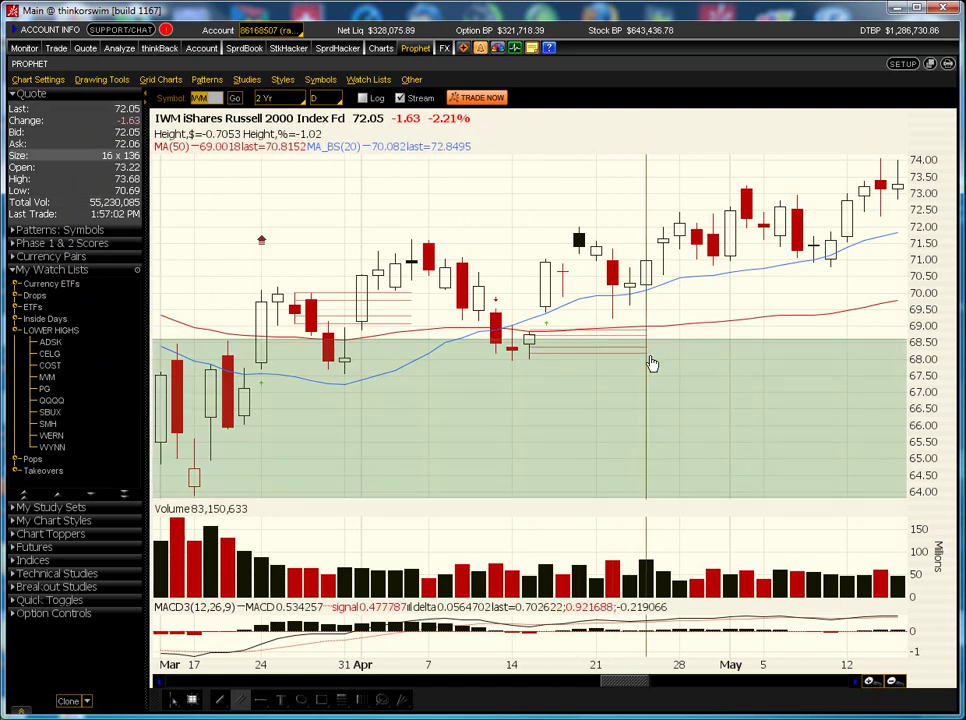
left_click(651, 367)
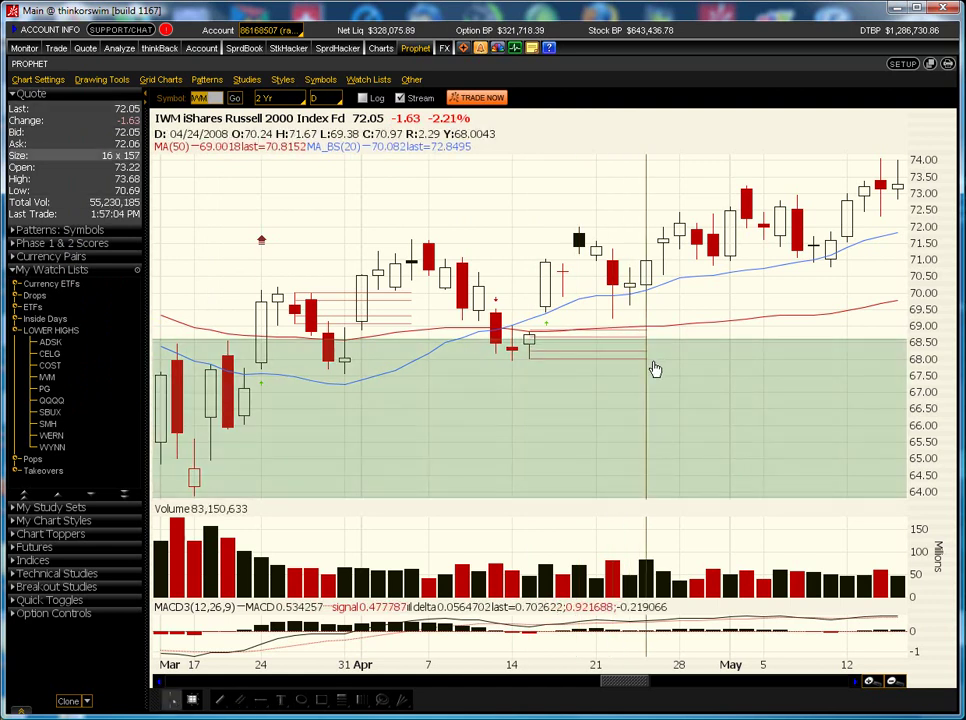
- Examine the IWM daily candles from May through August 2008 around the channels marked as buy areas
mouse_move(517, 357)
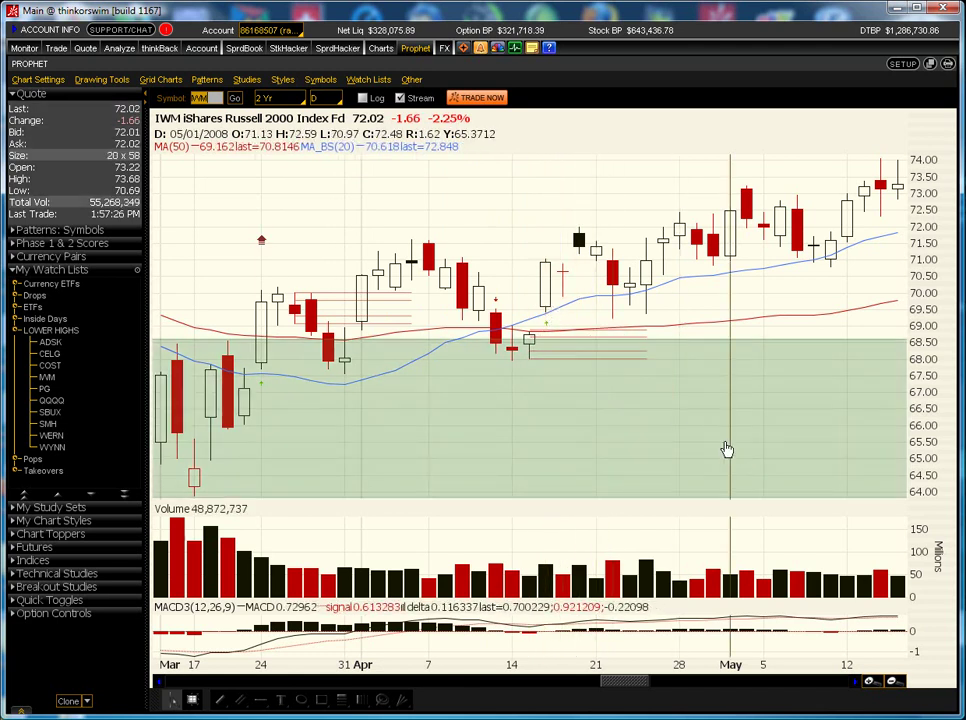
scroll(638, 686, "down", 3)
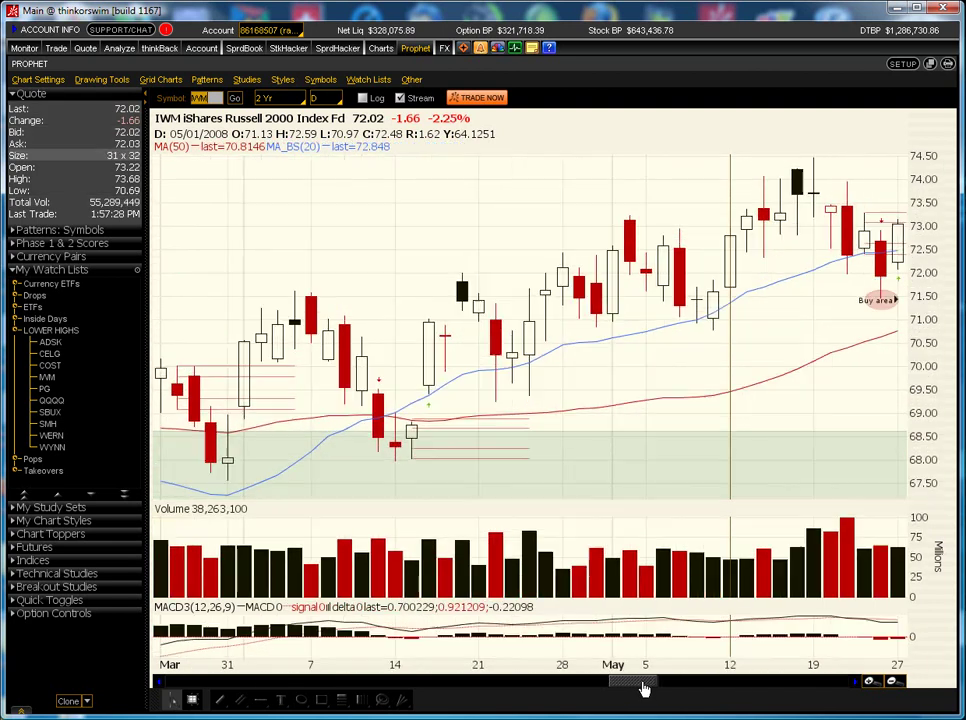
scroll(644, 688, "down", 5)
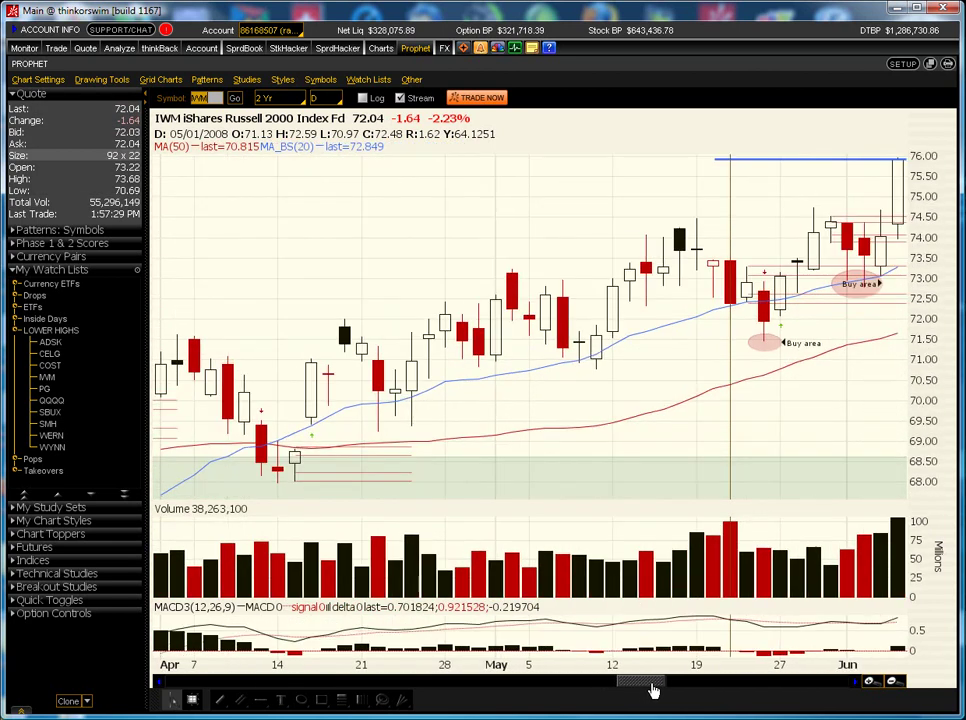
scroll(652, 690, "down", 3)
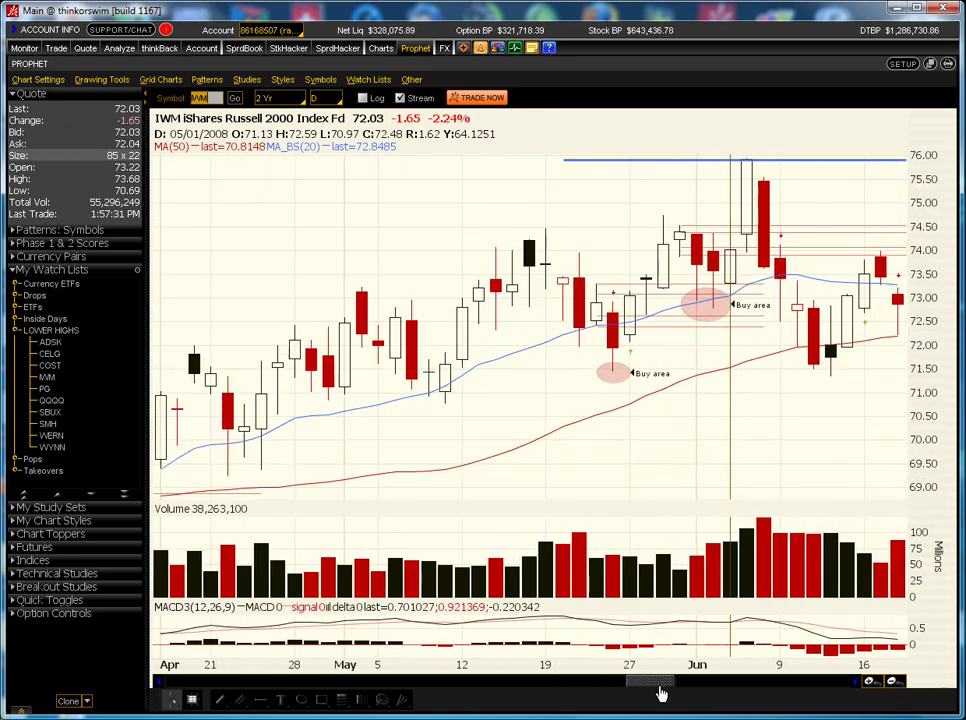
scroll(660, 692, "down", 2)
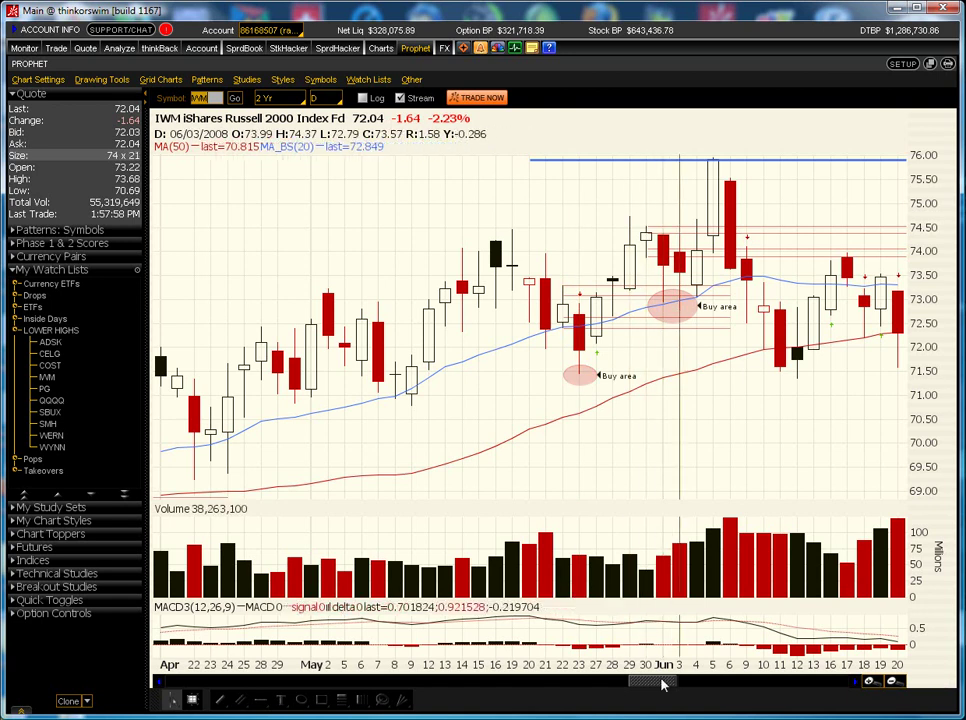
left_click_drag(661, 681, 668, 690)
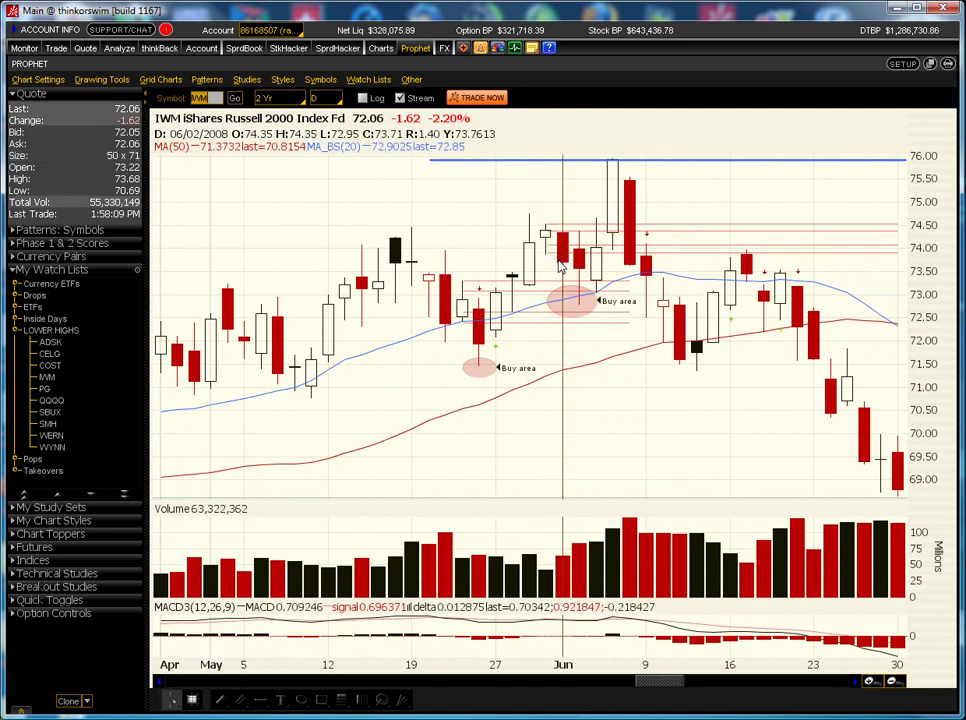
mouse_move(552, 260)
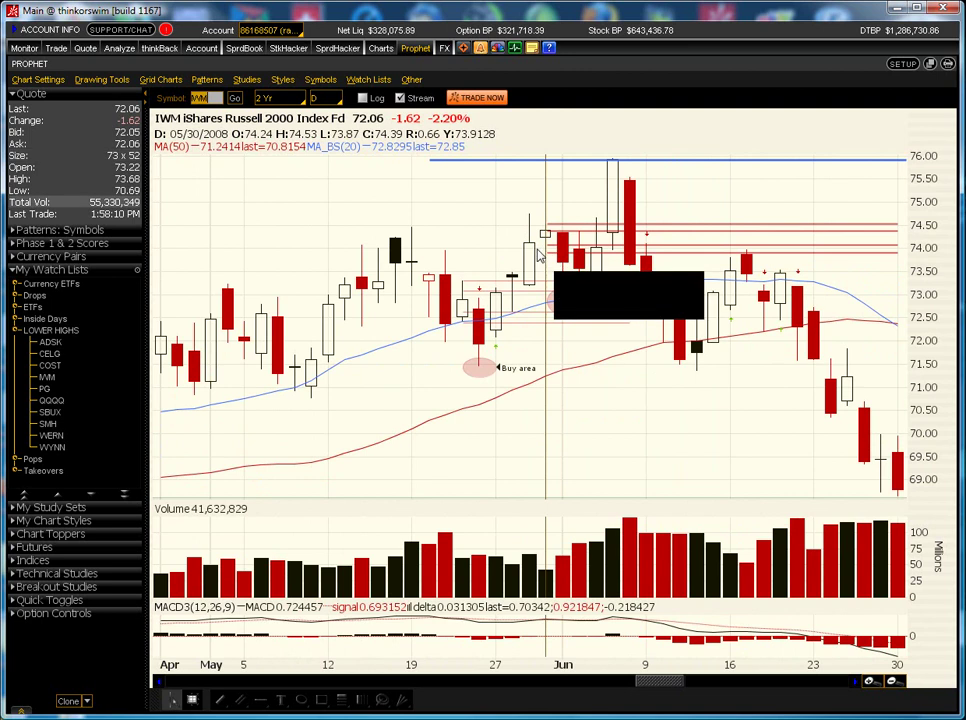
mouse_move(562, 290)
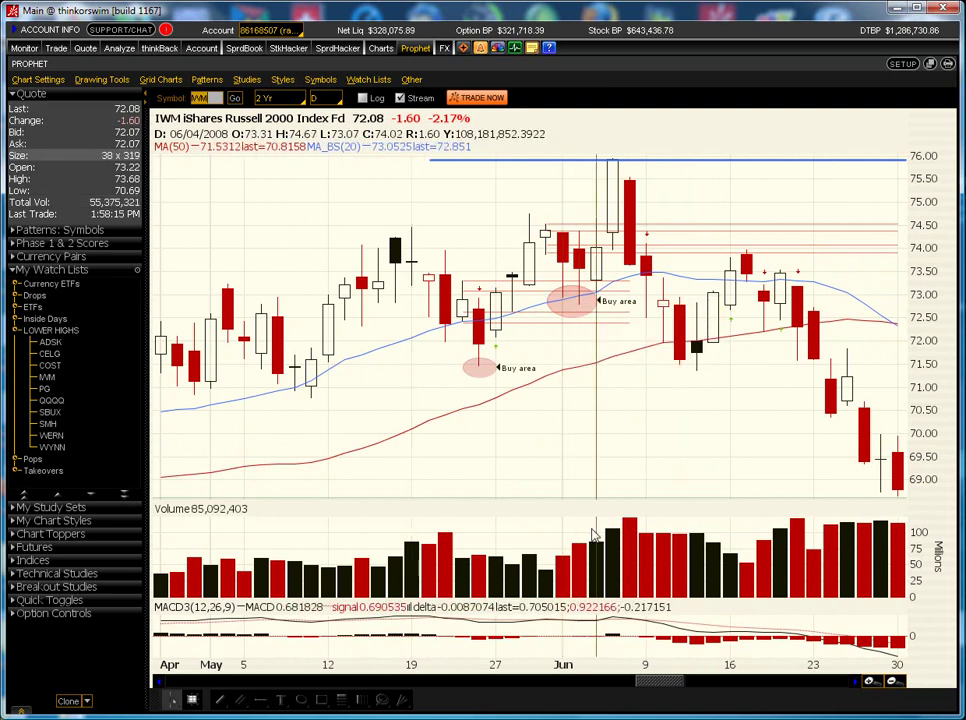
left_click_drag(655, 683, 724, 683)
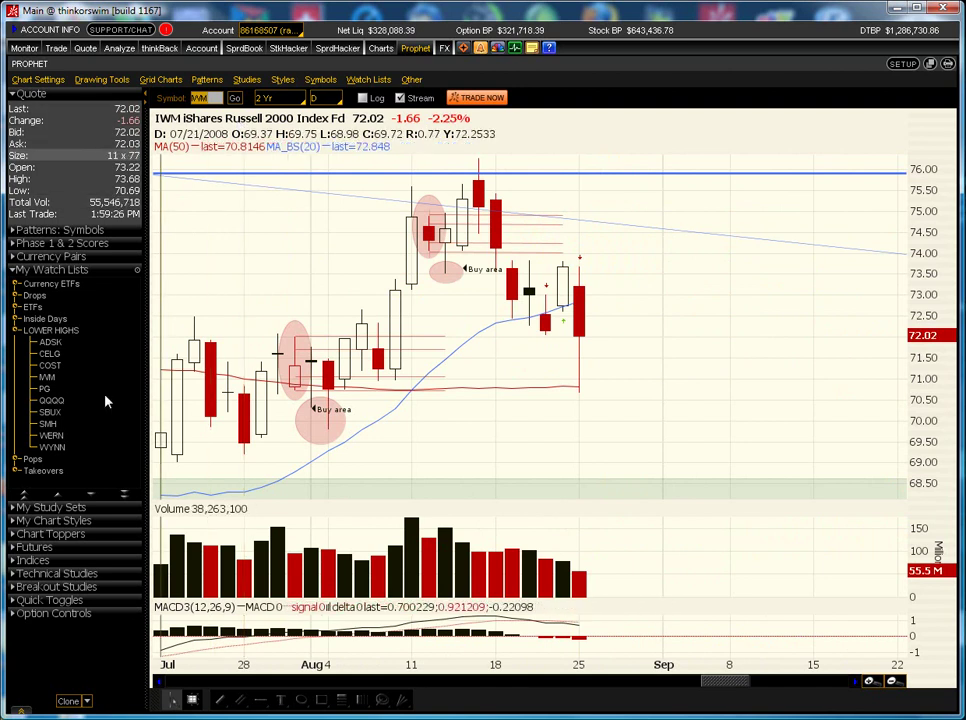
- List the symbols of the Inside Days watch list, load the BWA daily chart and zoom in on its July to August 2008 candles
left_click(16, 331)
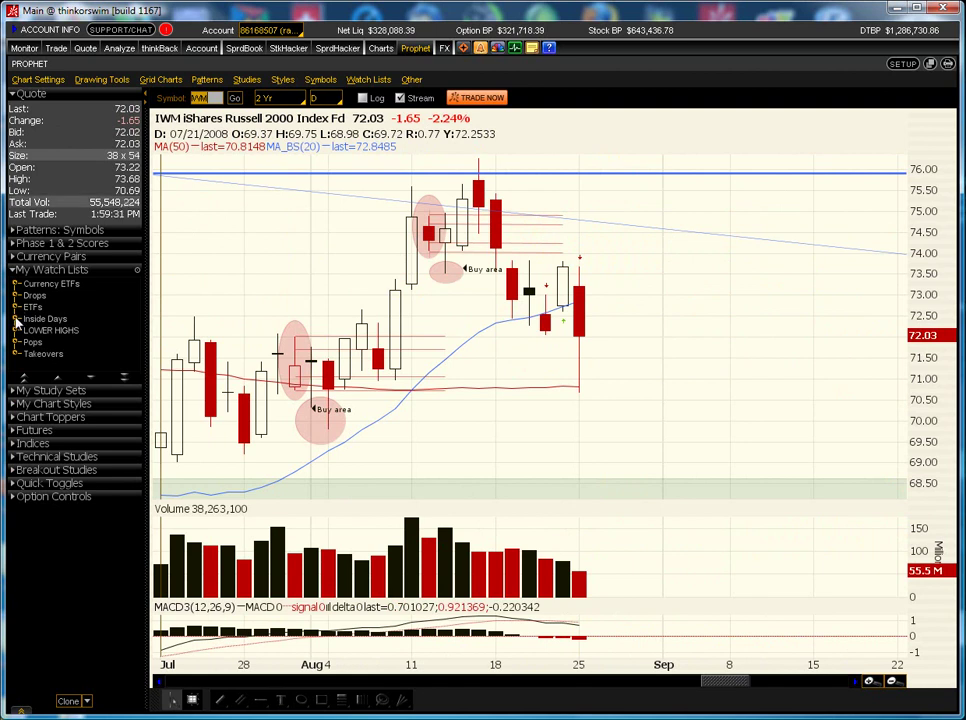
left_click(16, 319)
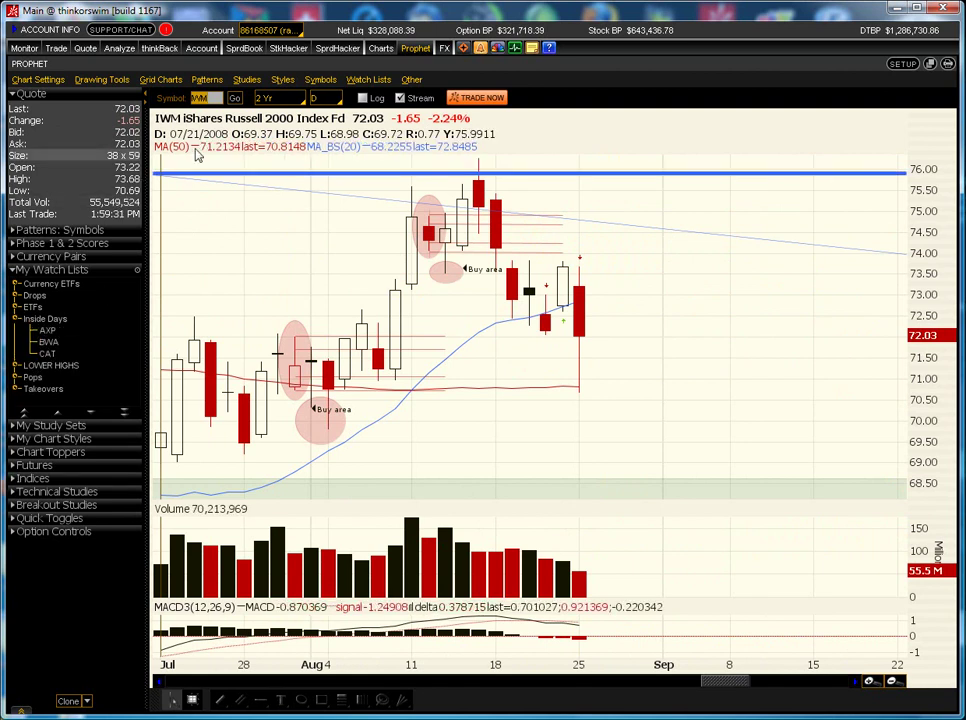
type("bwa")
key("Return")
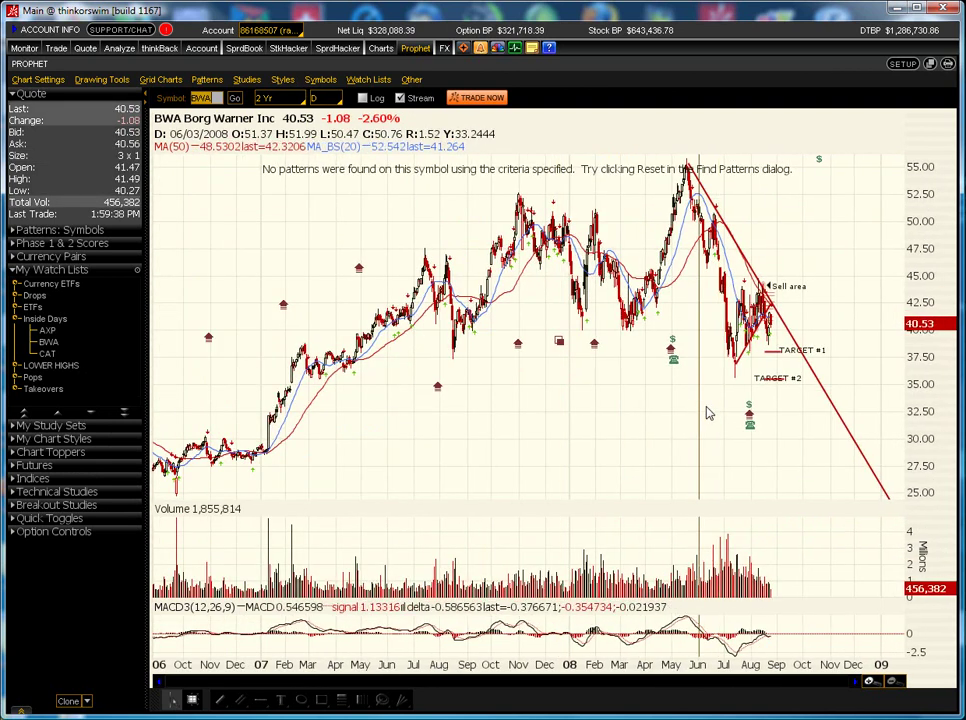
scroll(795, 433, "up", 5)
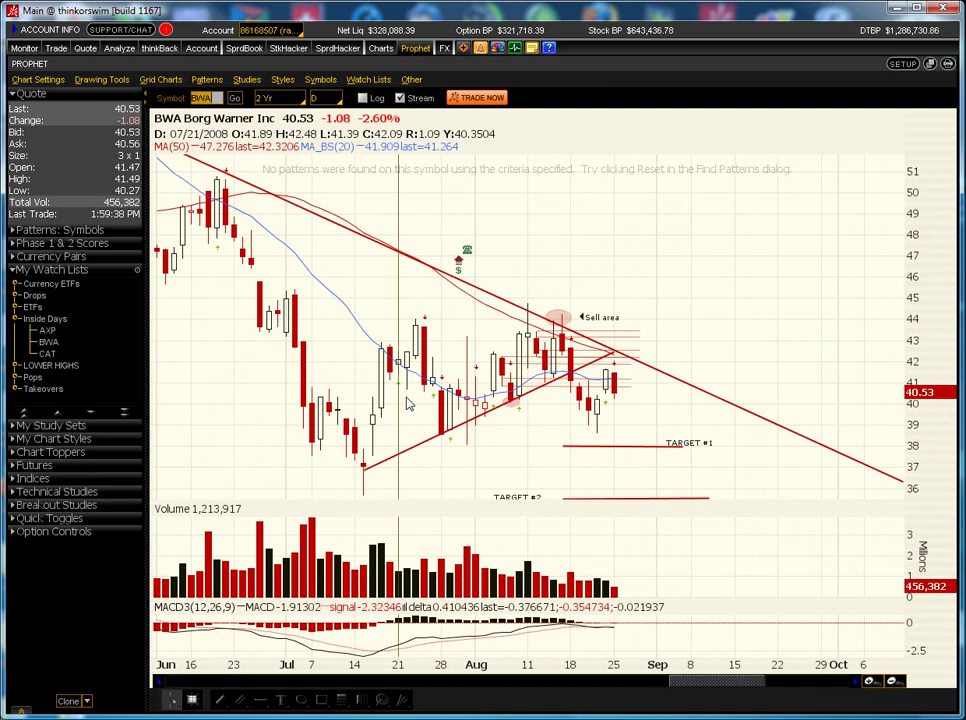
left_click_drag(415, 408, 657, 440)
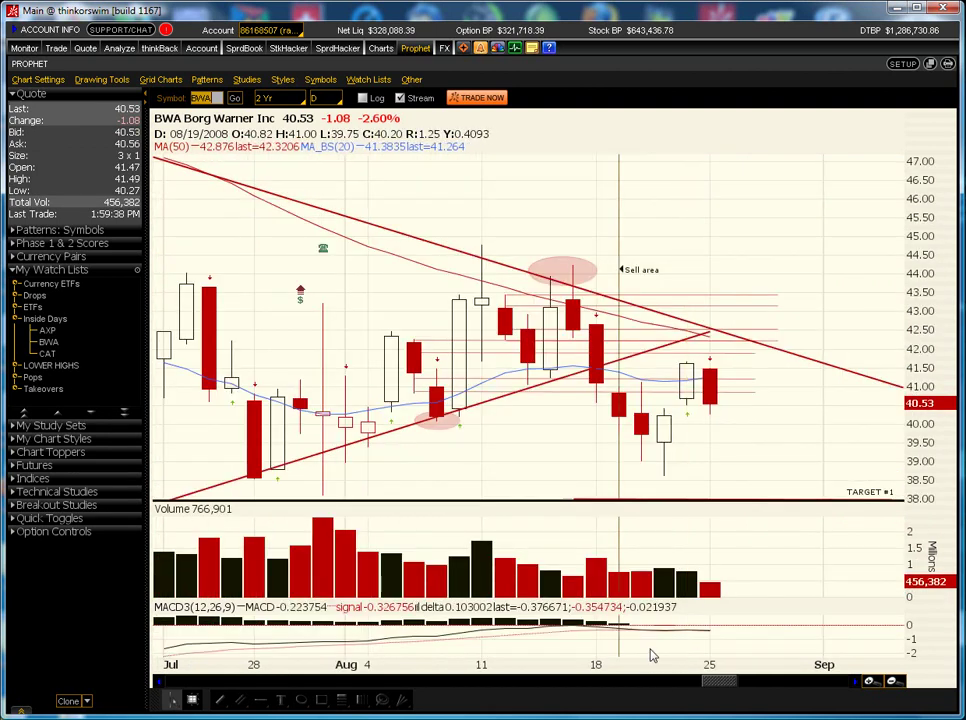
- Draw a channel spanning the August 17, 2007 candle's high and low on the BWA chart, extending to August 24
left_click_drag(703, 686, 452, 696)
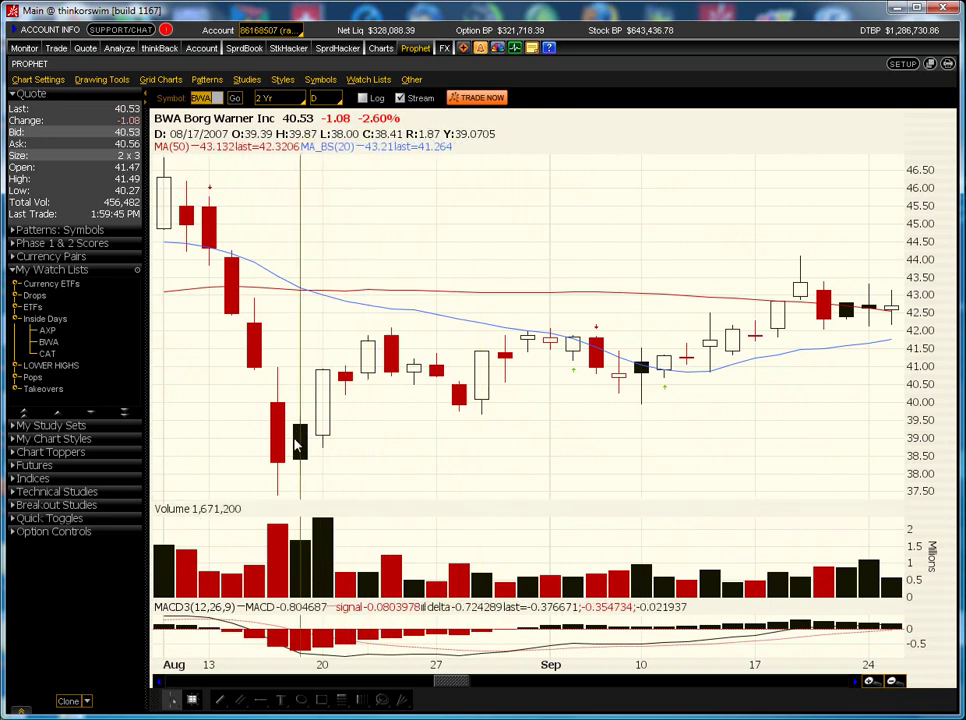
left_click(101, 79)
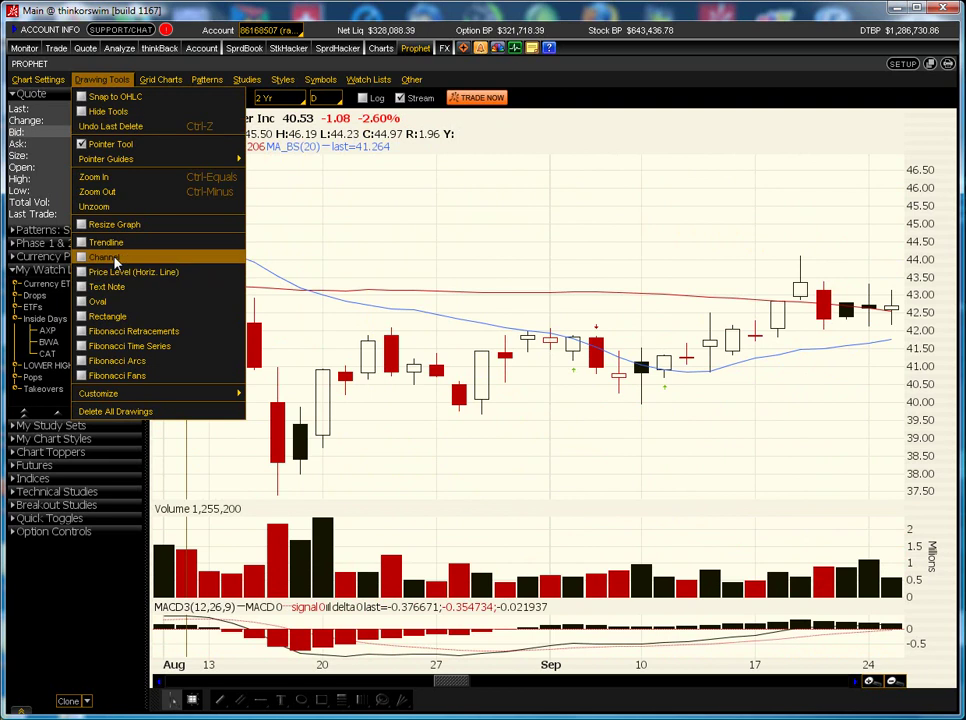
left_click(115, 262)
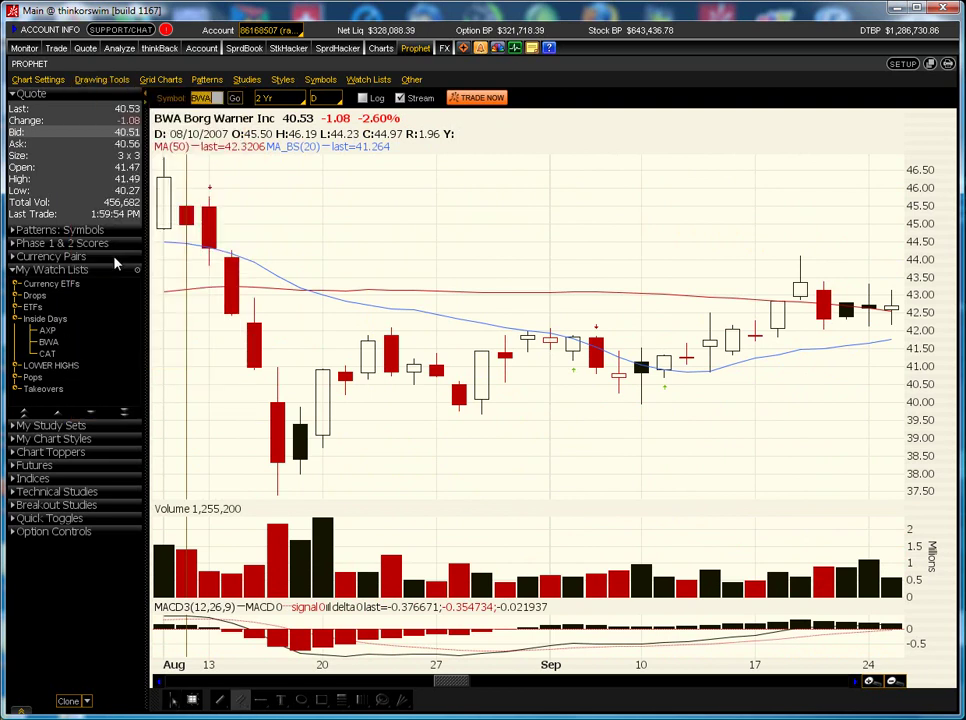
left_click(300, 407)
left_click(412, 407)
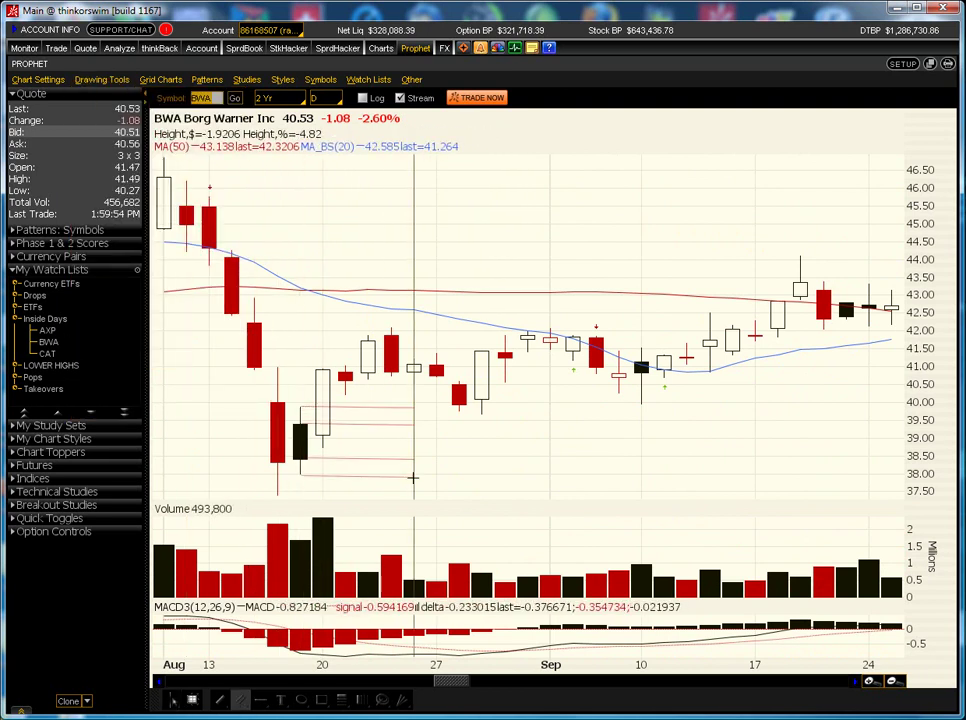
left_click(412, 477)
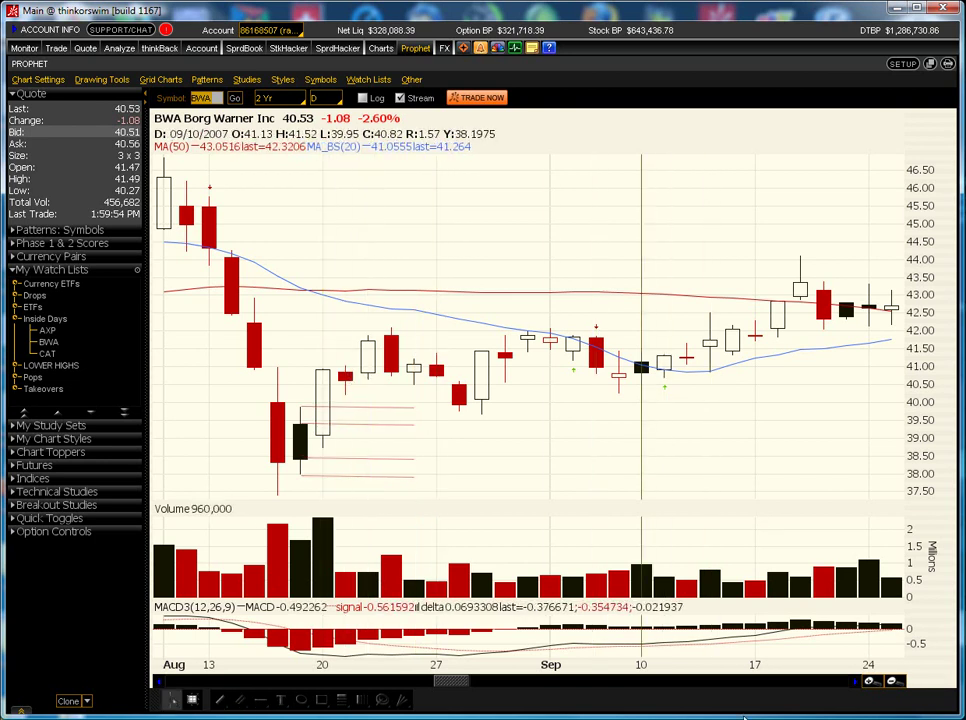
left_click(857, 685)
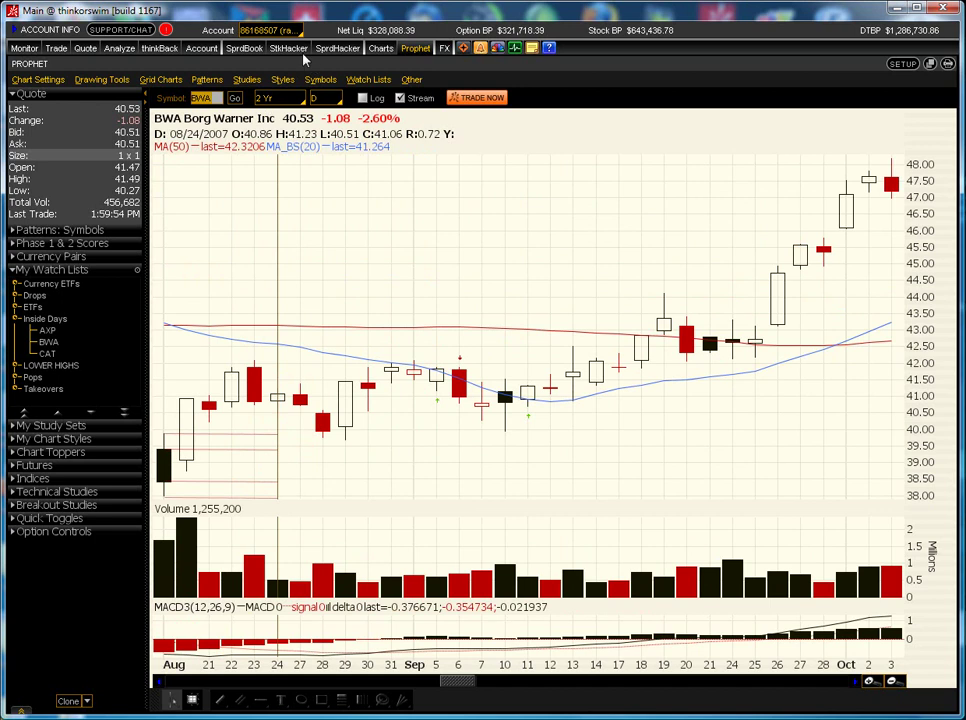
- Consult the Trading Stocks 20-99 quotes and load the DELL daily chart, zoomed in on August 2006 to February 2007
left_click(86, 48)
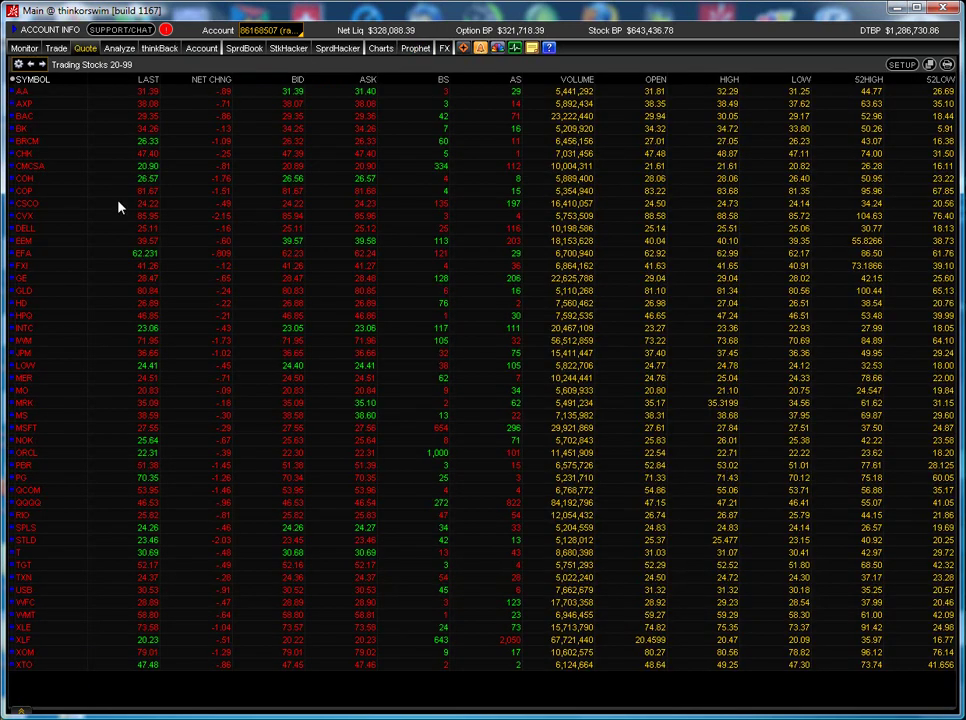
left_click(415, 48)
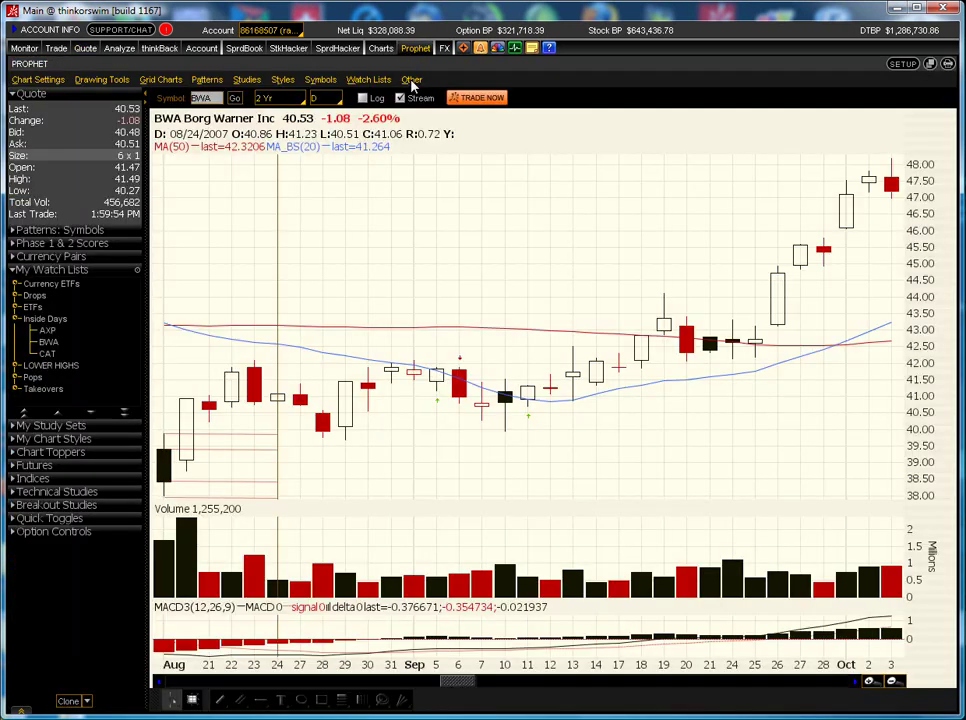
type("del")
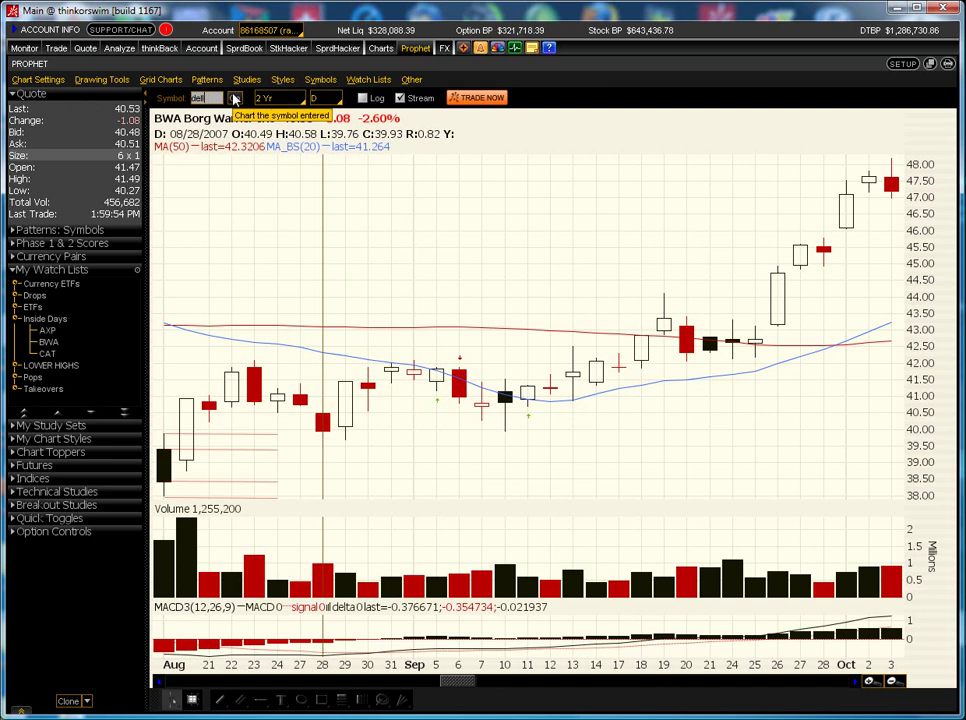
type("l")
left_click(235, 99)
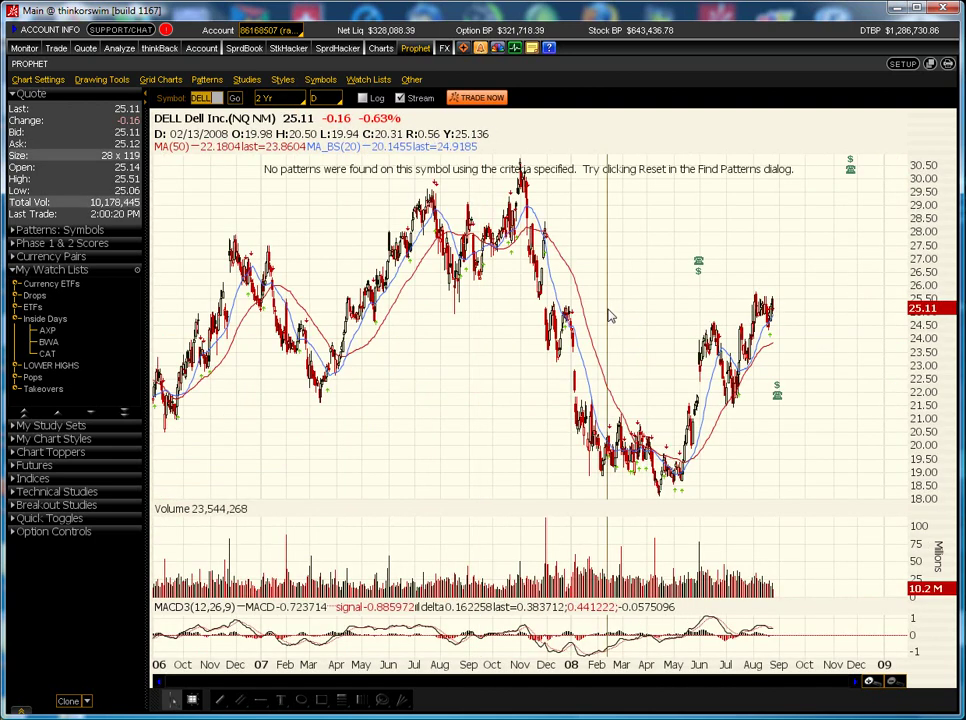
left_click_drag(175, 683, 160, 688)
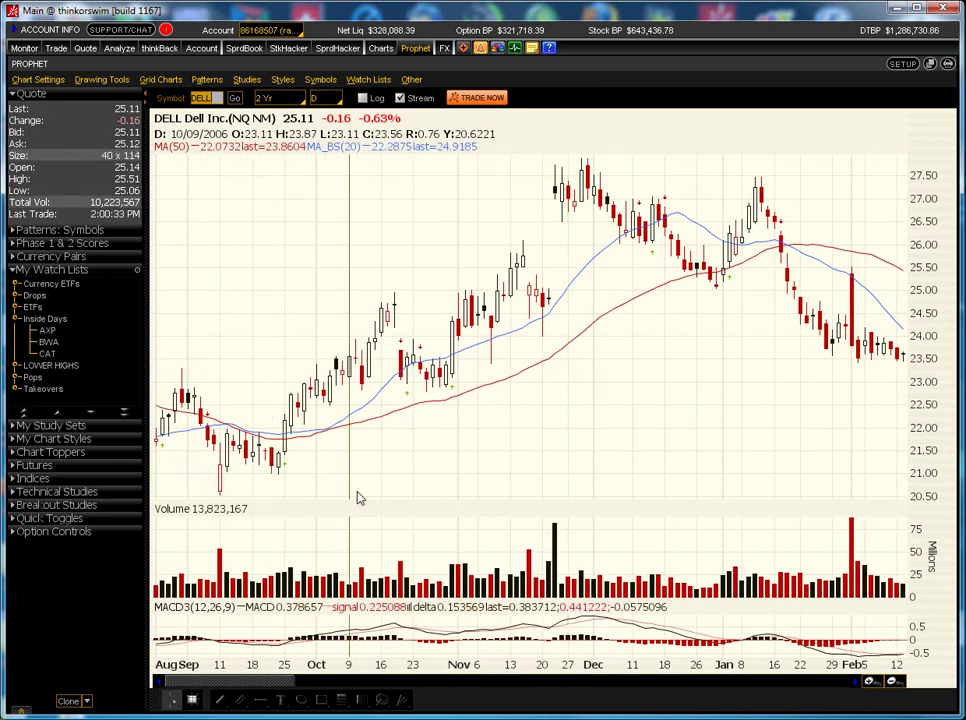
- Draw a channel spanning the November 10, 2006 candle's high and low on the DELL chart, extending to about November 21
left_click_drag(866, 688, 858, 688)
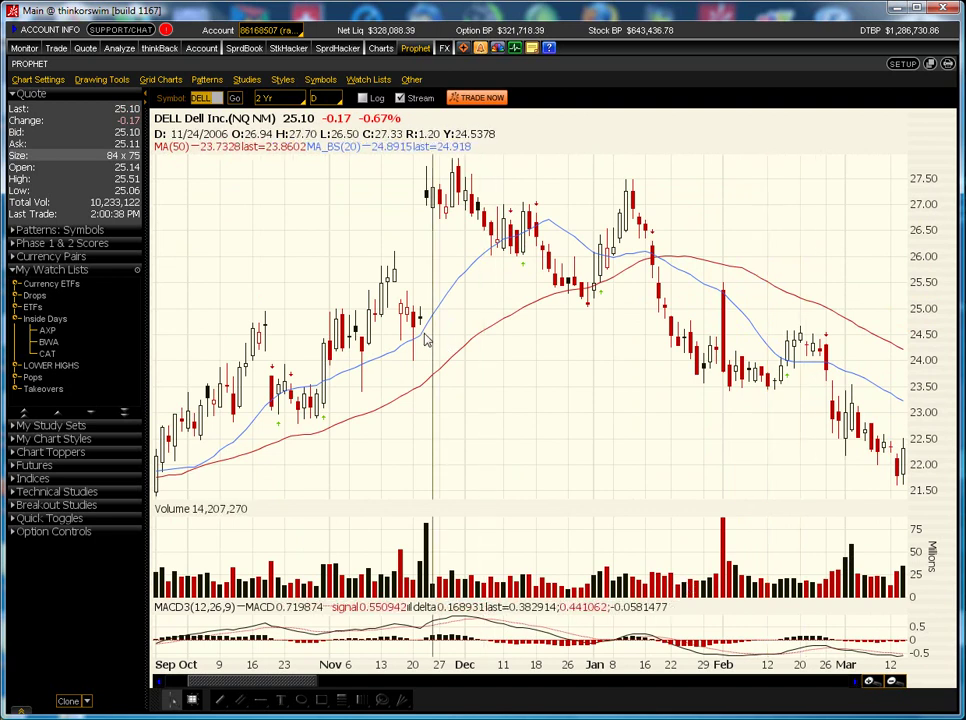
left_click(97, 82)
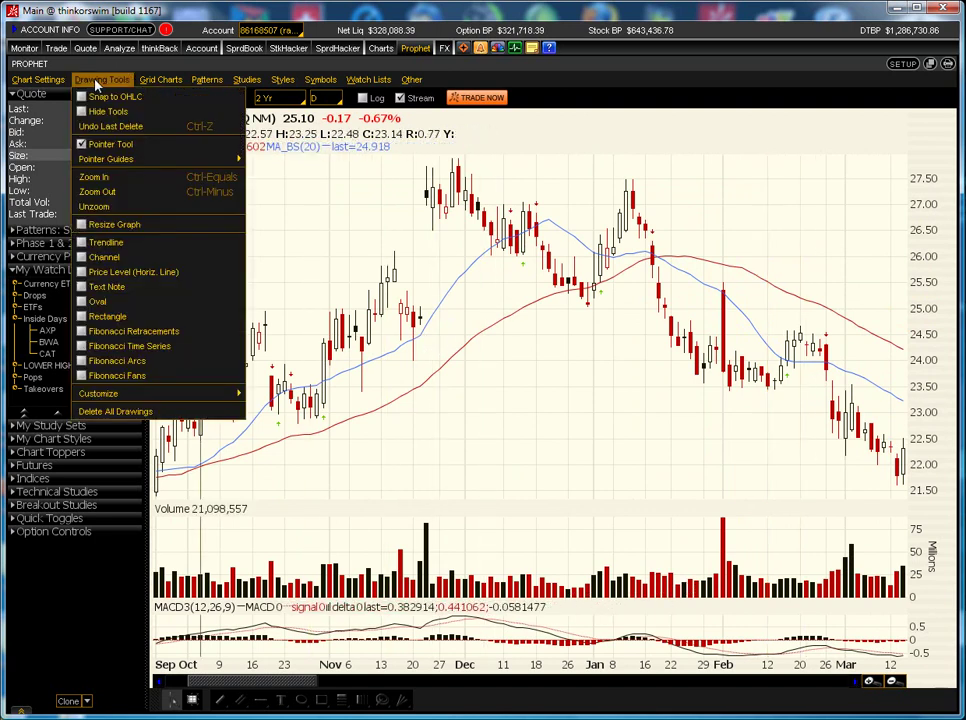
left_click(123, 254)
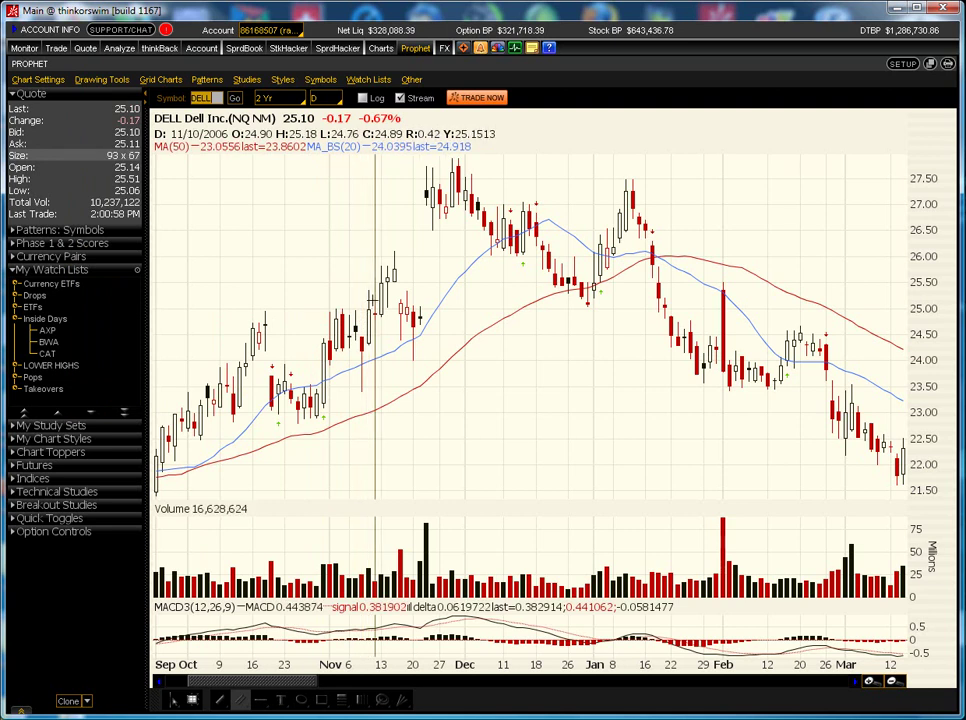
left_click_drag(375, 299, 425, 330)
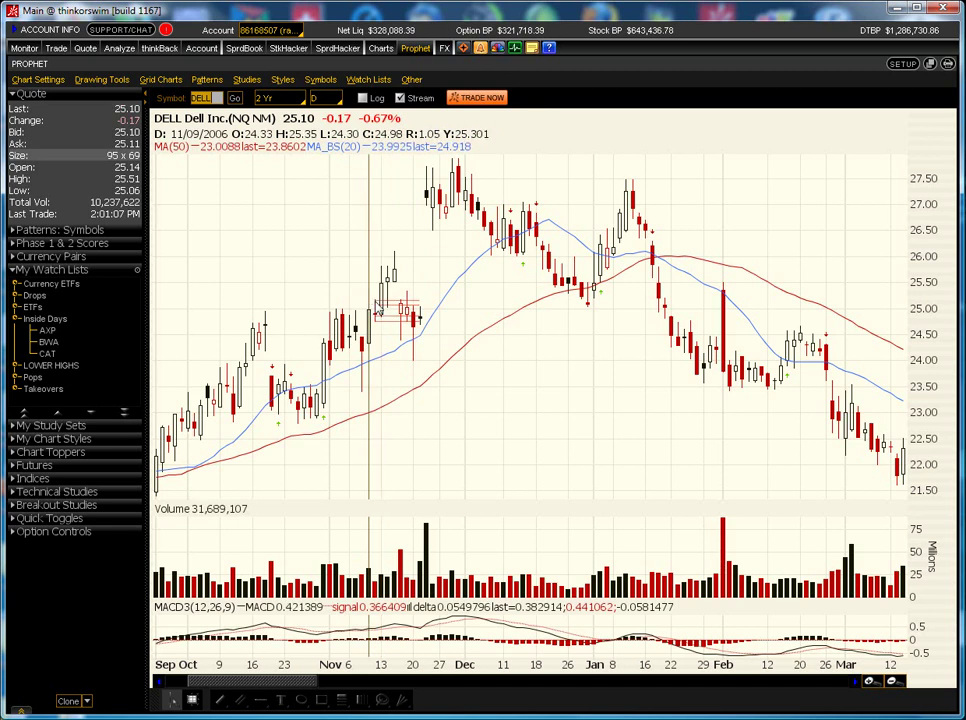
mouse_move(381, 309)
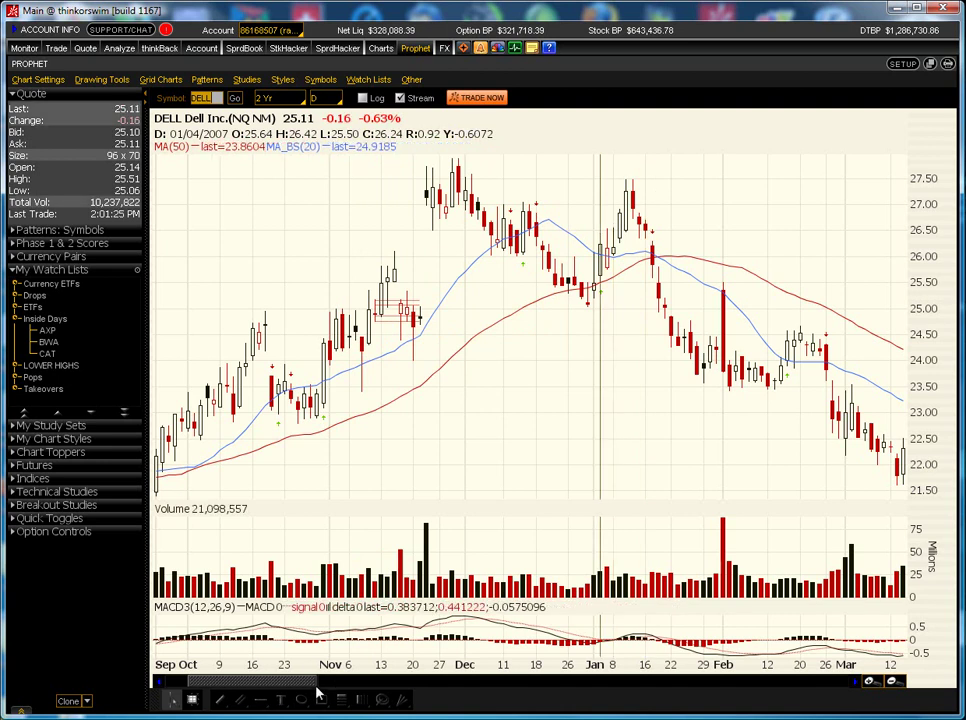
left_click_drag(318, 697, 375, 713)
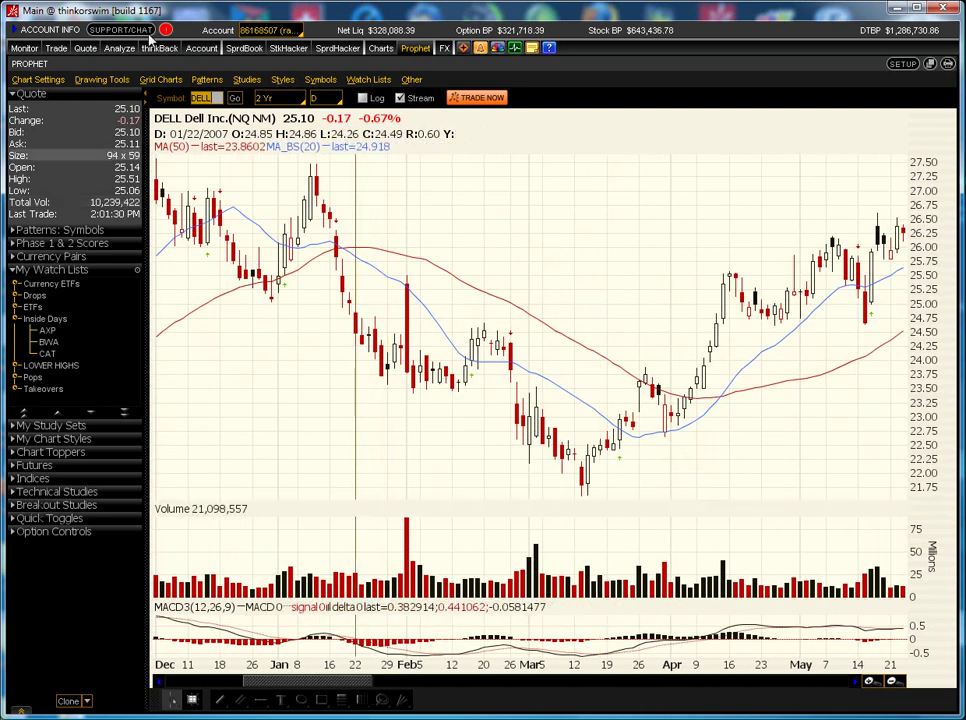
left_click(56, 48)
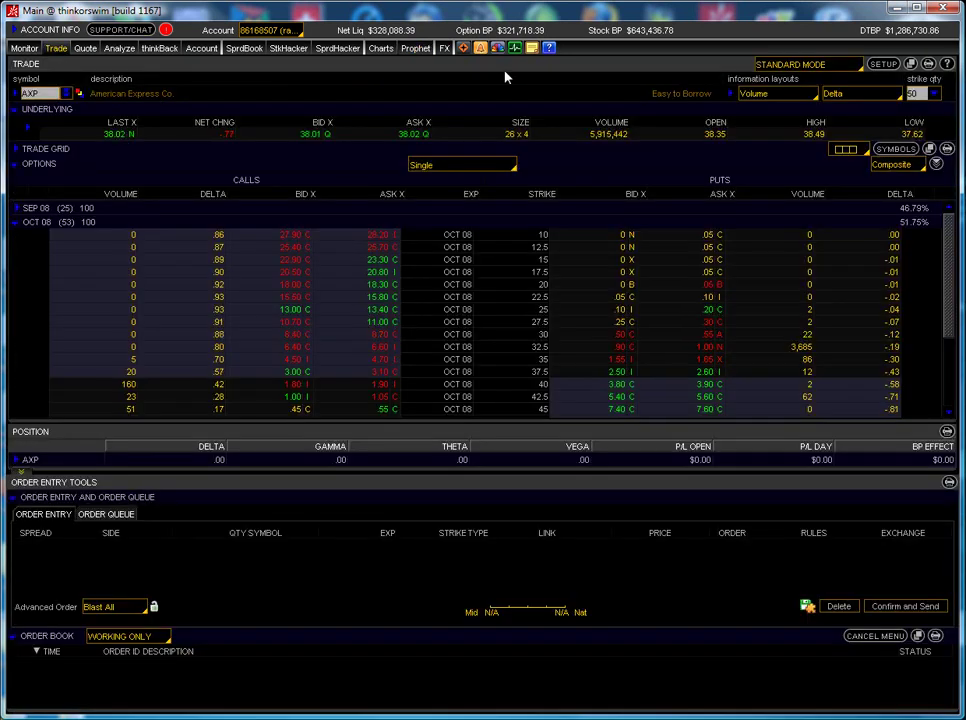
left_click(392, 49)
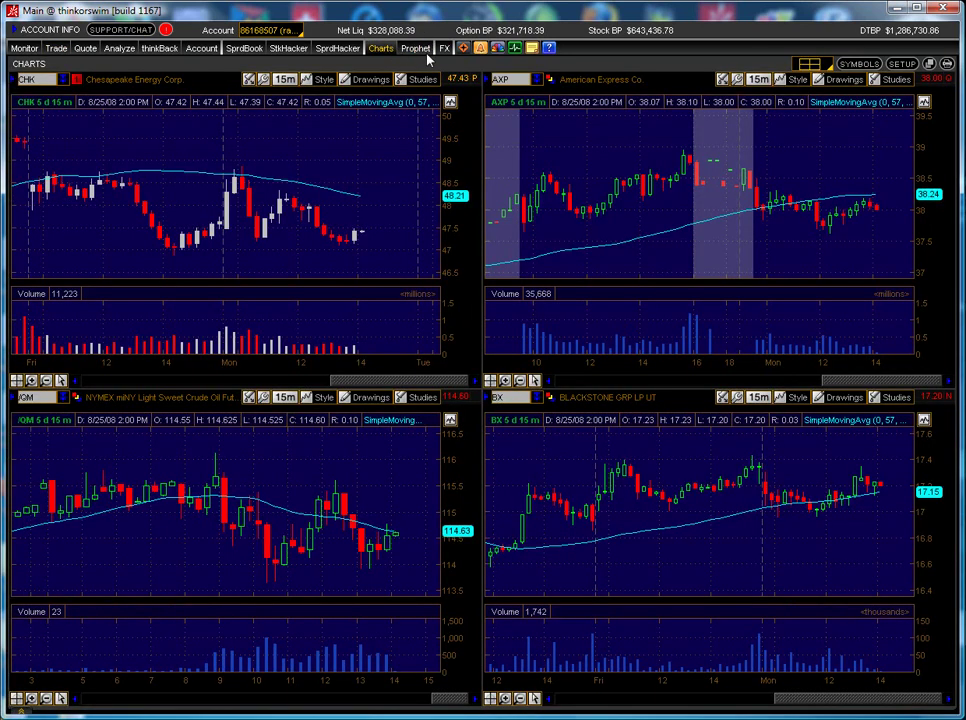
left_click(416, 48)
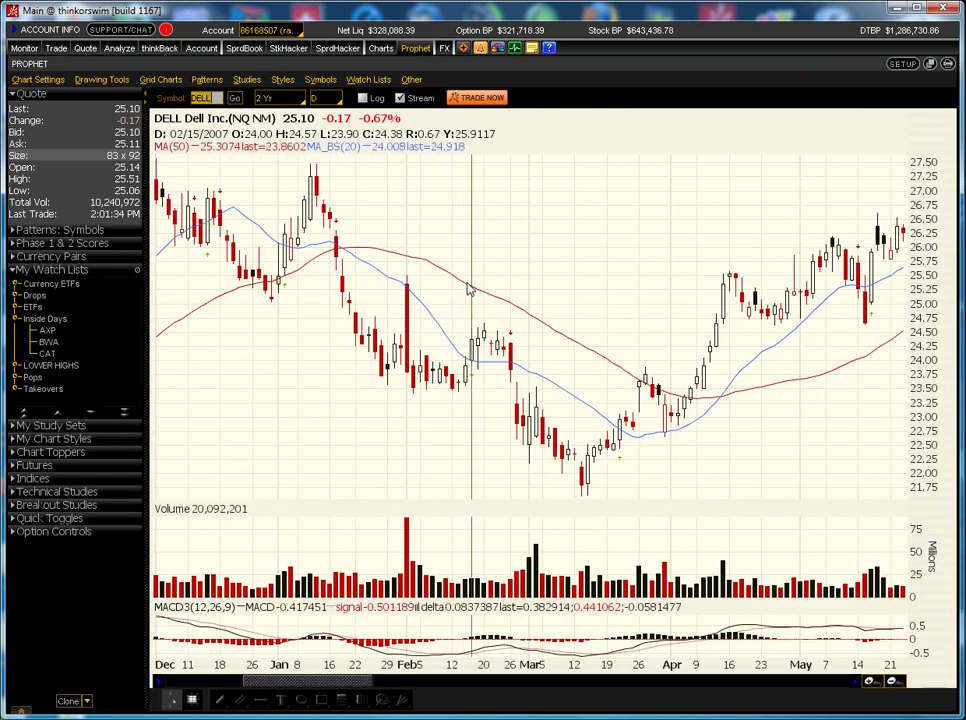
- Draw a channel spanning the February 23, 2007 candle's high and low on the DELL chart, extending to about March 15
left_click(101, 79)
left_click(106, 258)
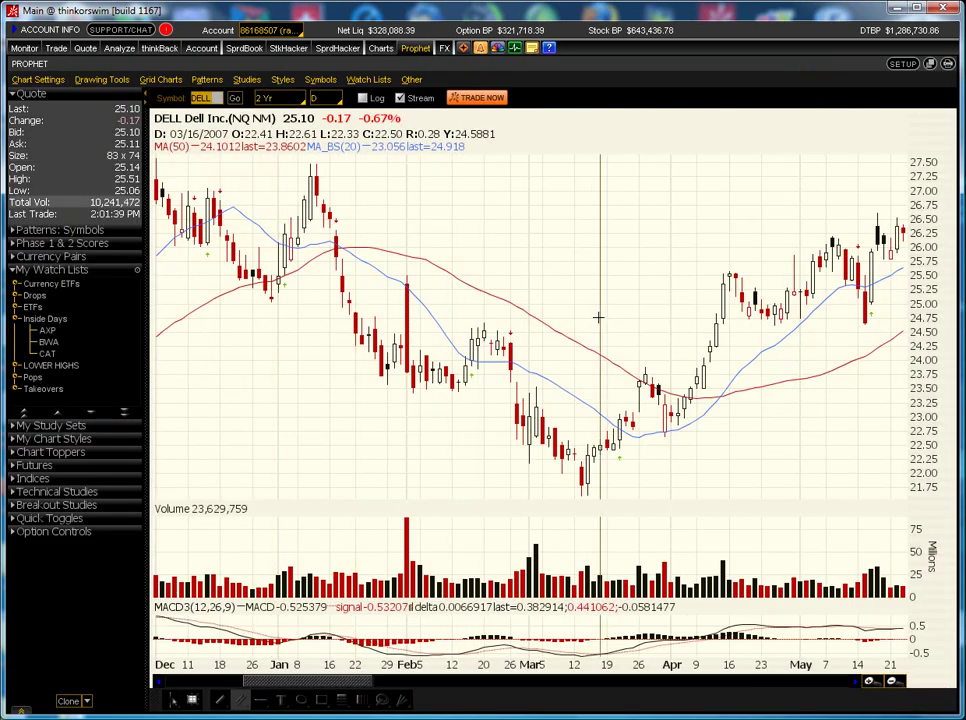
left_click(510, 333)
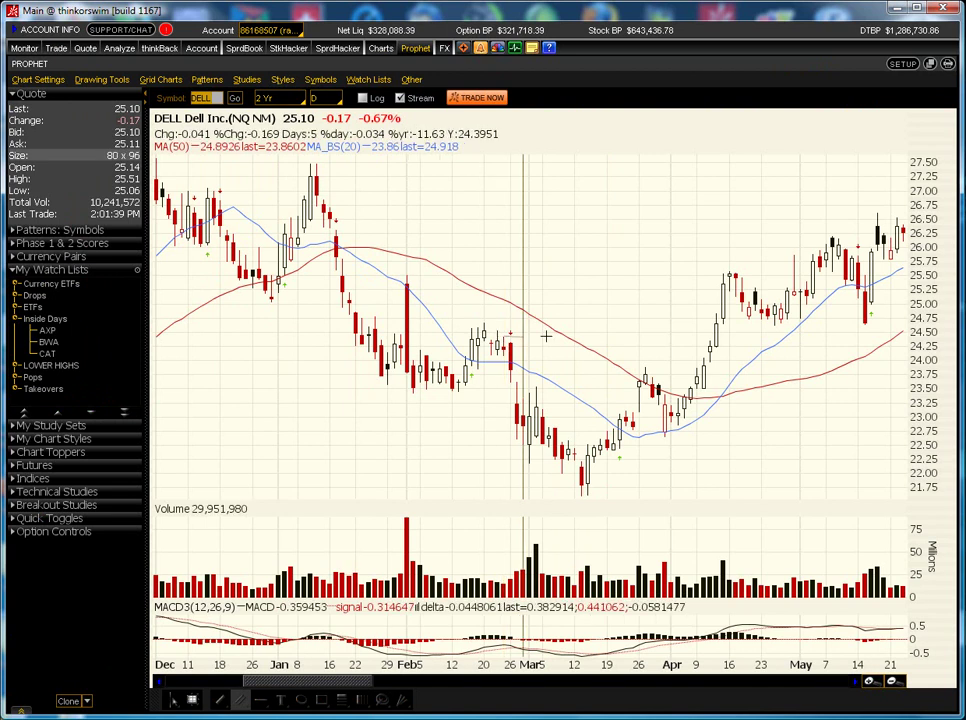
left_click(594, 337)
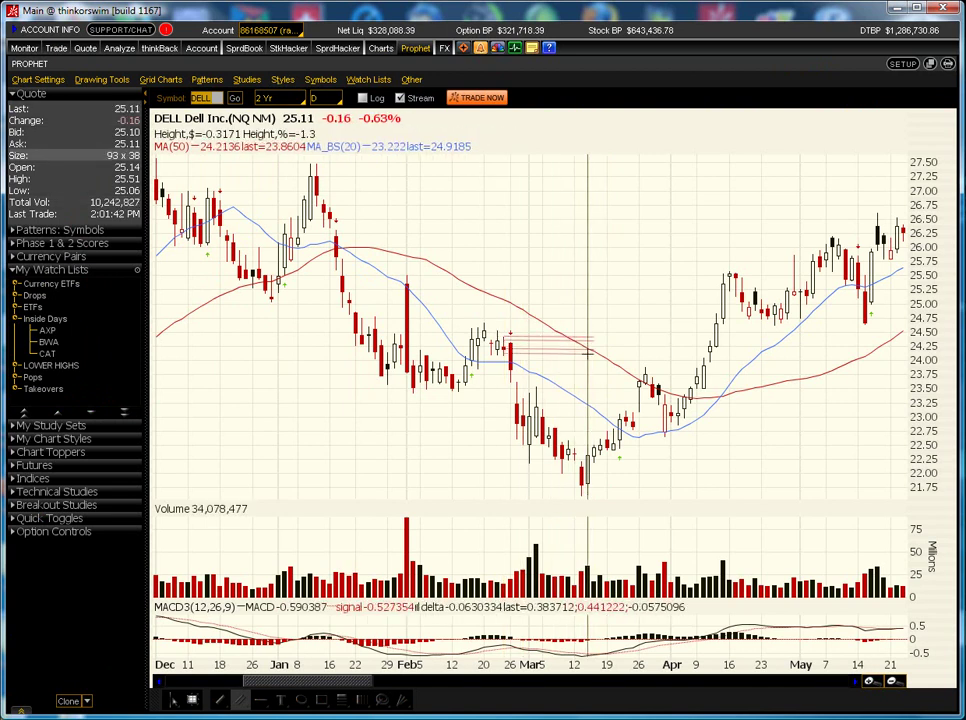
left_click(587, 354)
- Draw a channel spanning the April 2, 2007 candle's range to about April 16, and a trendline along the March 30 low to about April 13
left_click_drag(380, 335, 748, 387)
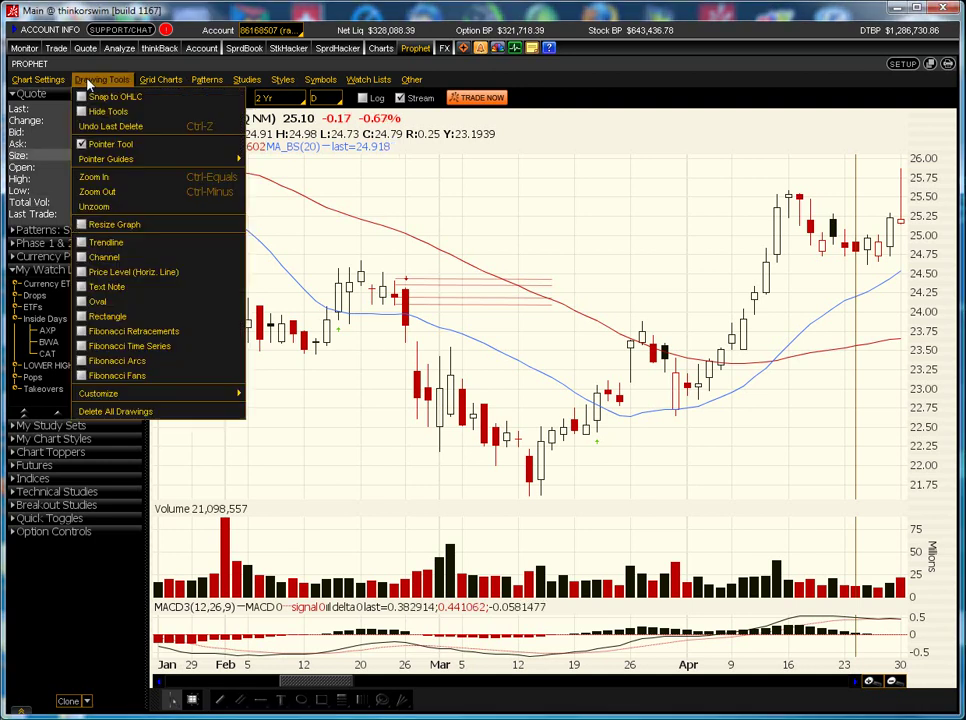
mouse_move(687, 380)
left_mouse_down()
mouse_move(790, 372)
mouse_move(778, 394)
left_mouse_up()
left_click(102, 84)
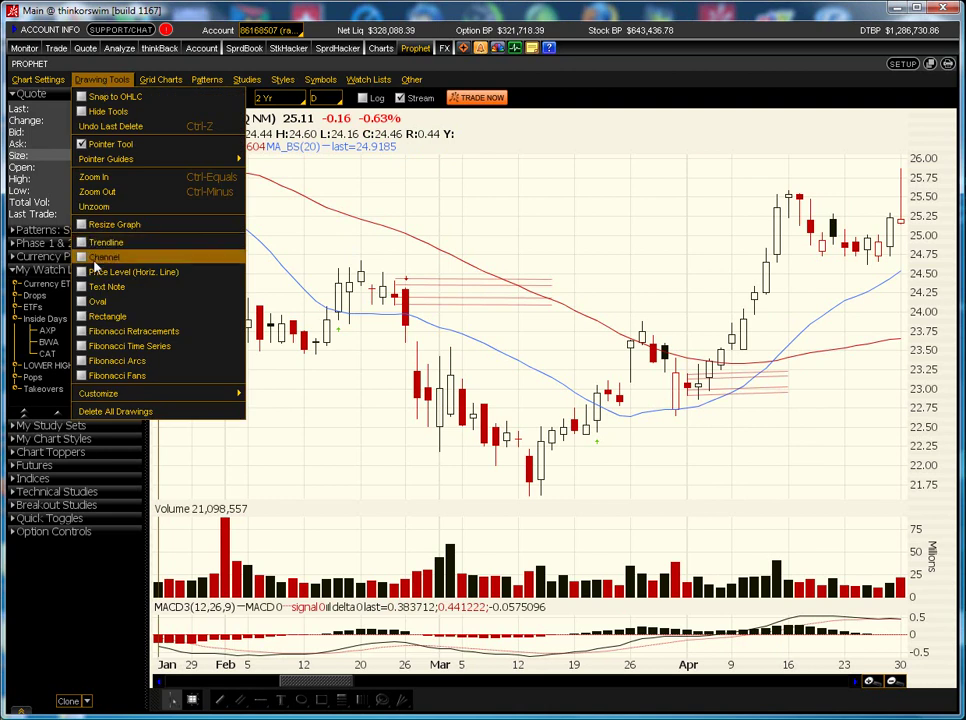
left_click(145, 241)
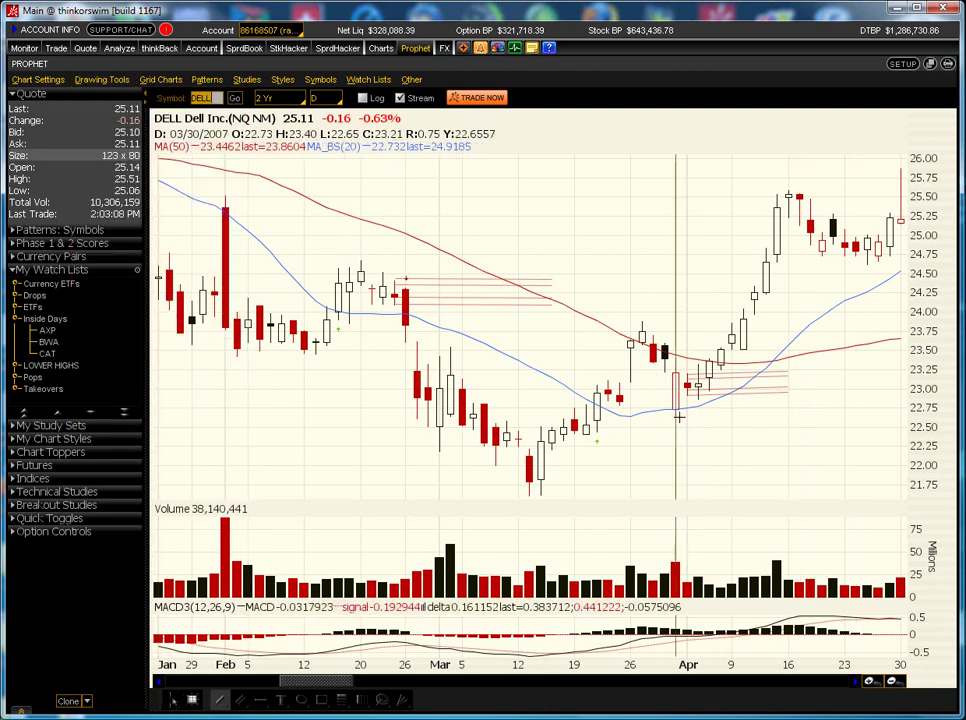
left_click_drag(676, 413, 779, 412)
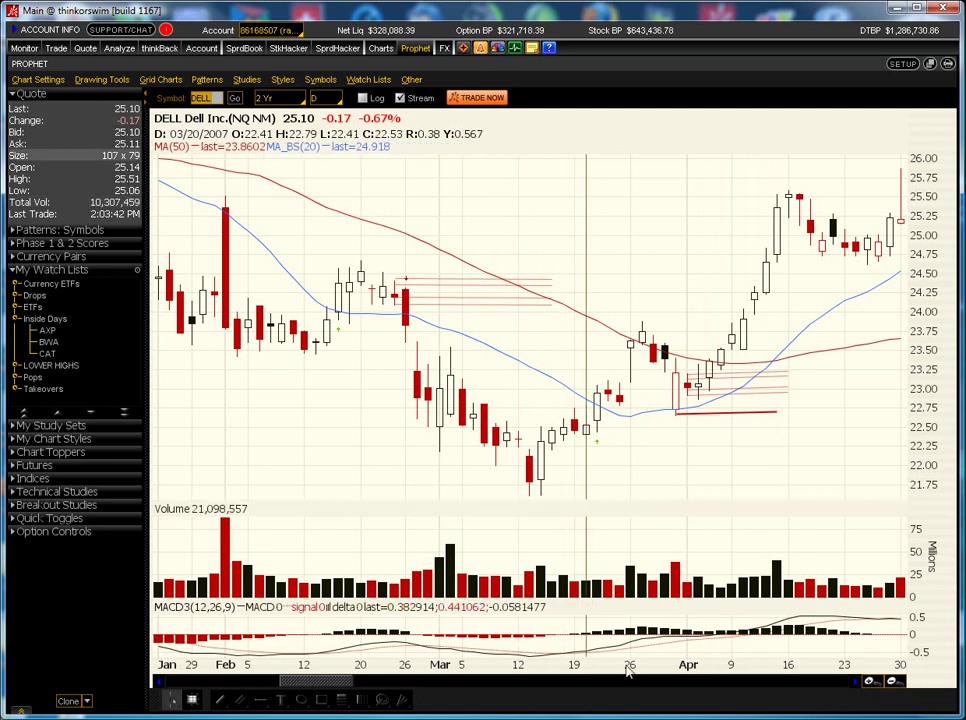
left_click(338, 688)
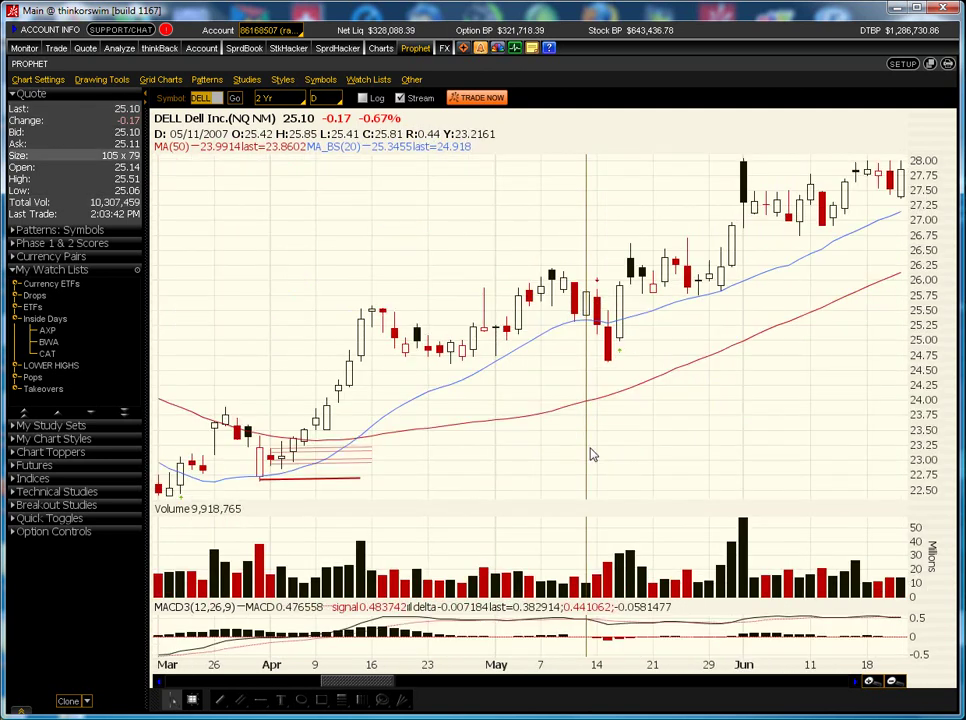